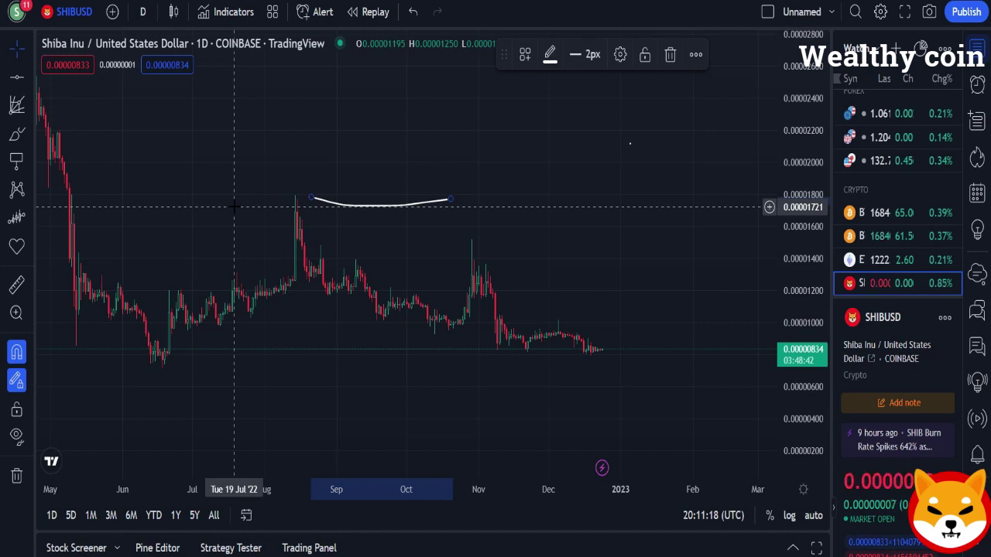
Undo the white curve and draw a triangle from about 0.00001843 and 0.00000987 on 2 Jul '22 to about 0.00000825 on 22 Dec '22.
key("ctrl+z")
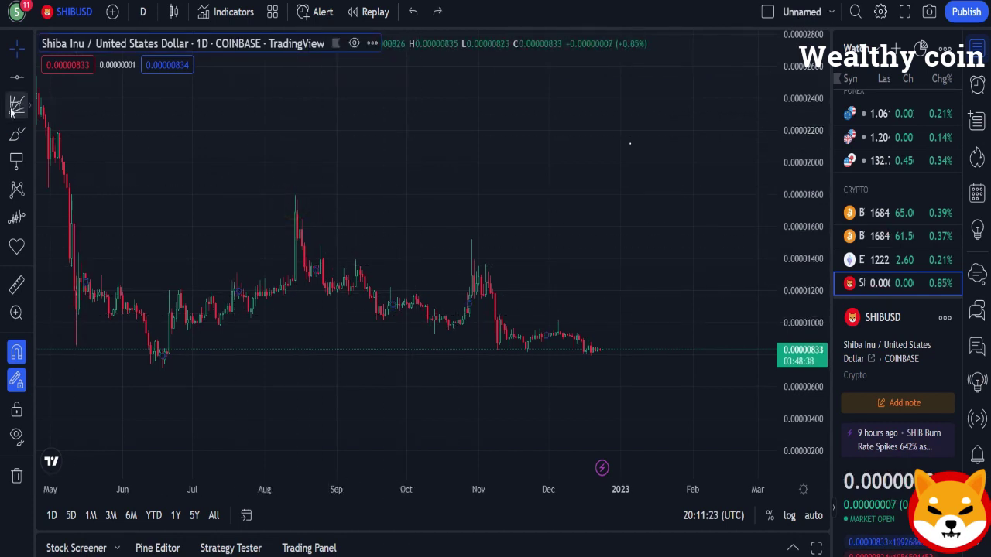
left_click(14, 137)
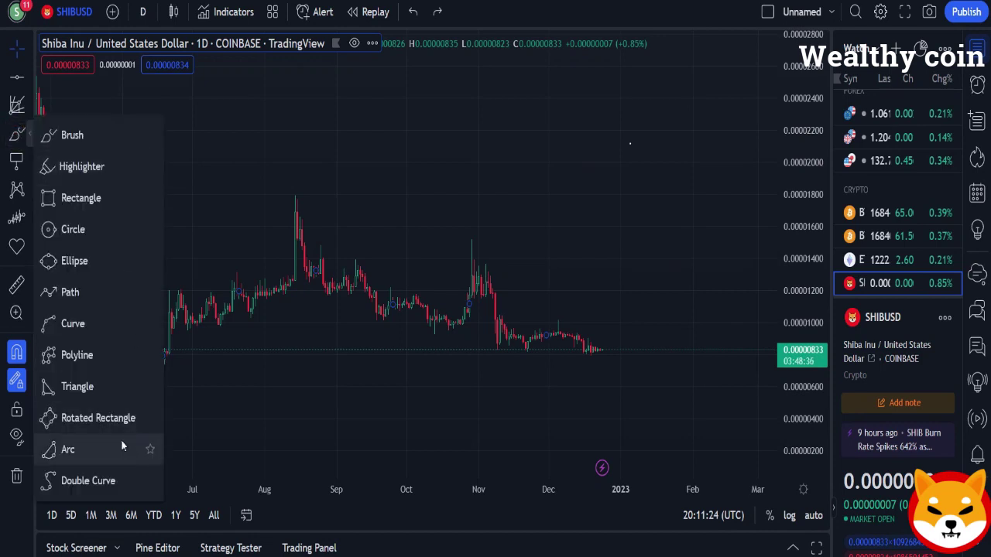
left_click(93, 385)
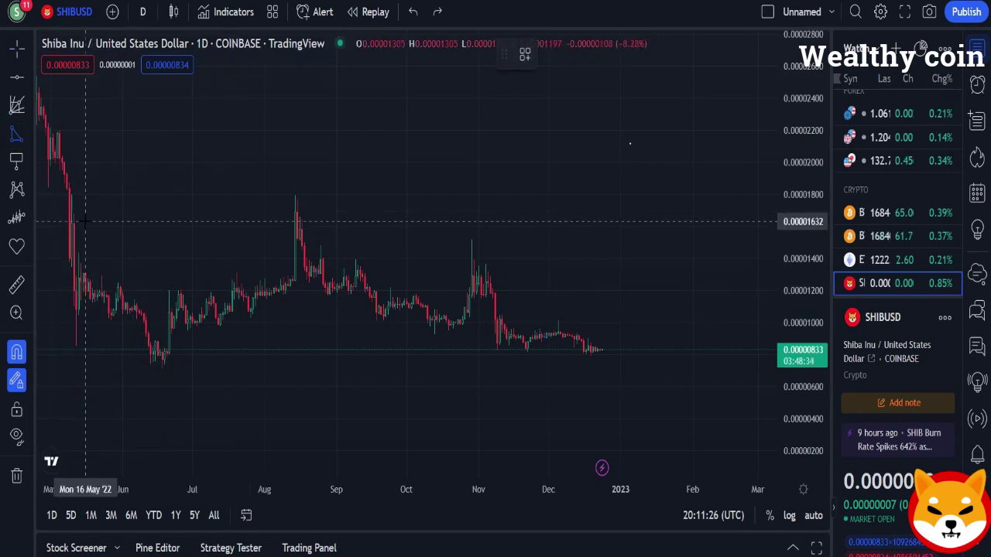
left_click(195, 187)
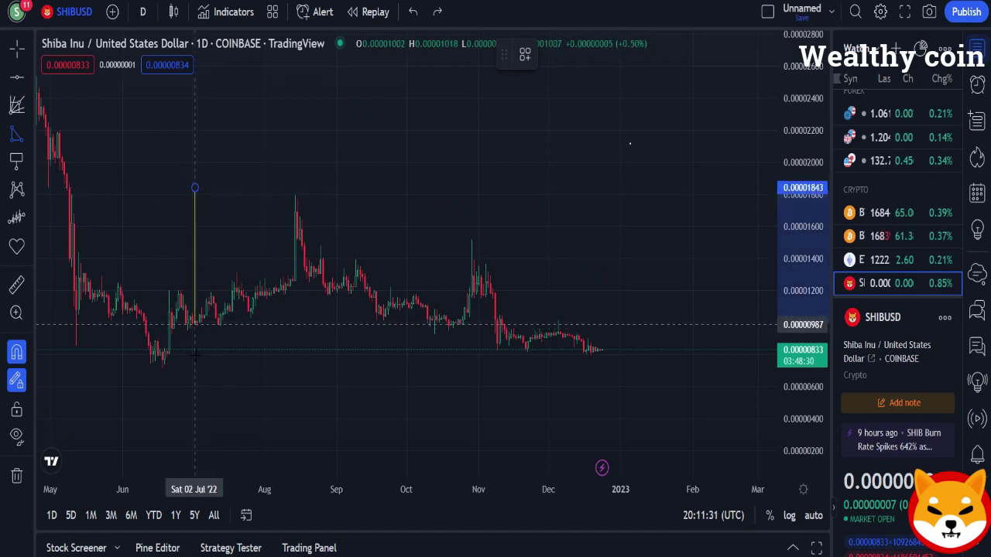
left_click(195, 355)
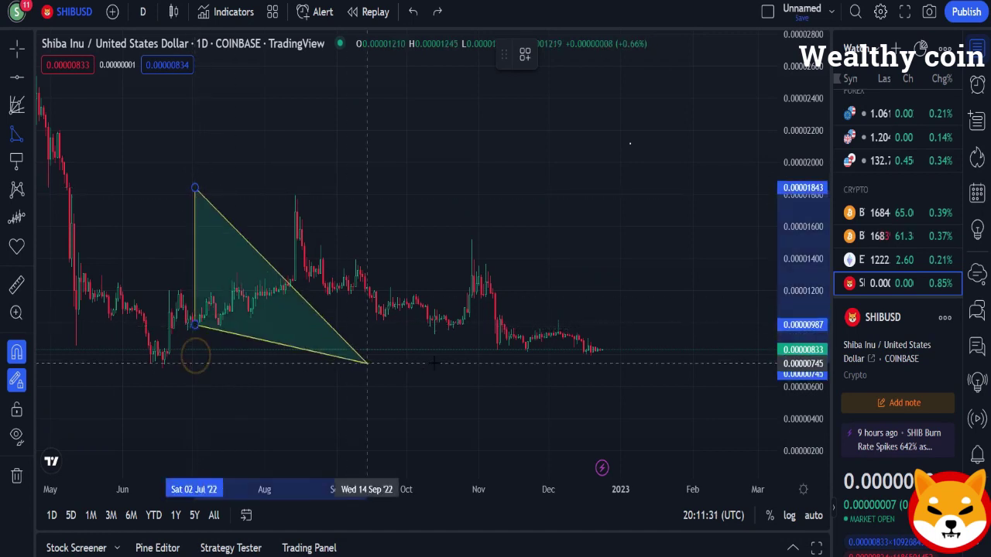
left_click(597, 351)
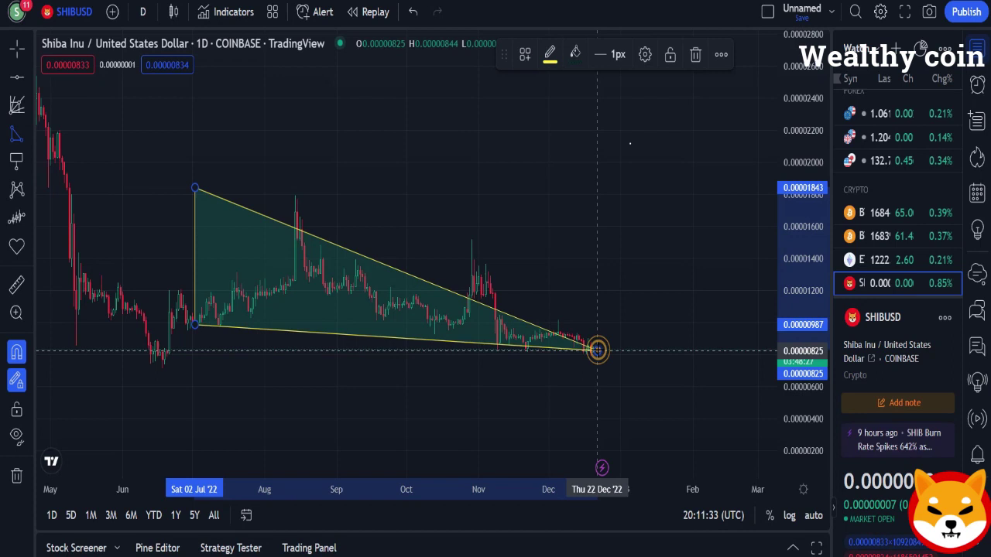
Draw a small circle around the triangle's upper July corner at about 0.00001833 and set its border color to yellow.
left_click(19, 133)
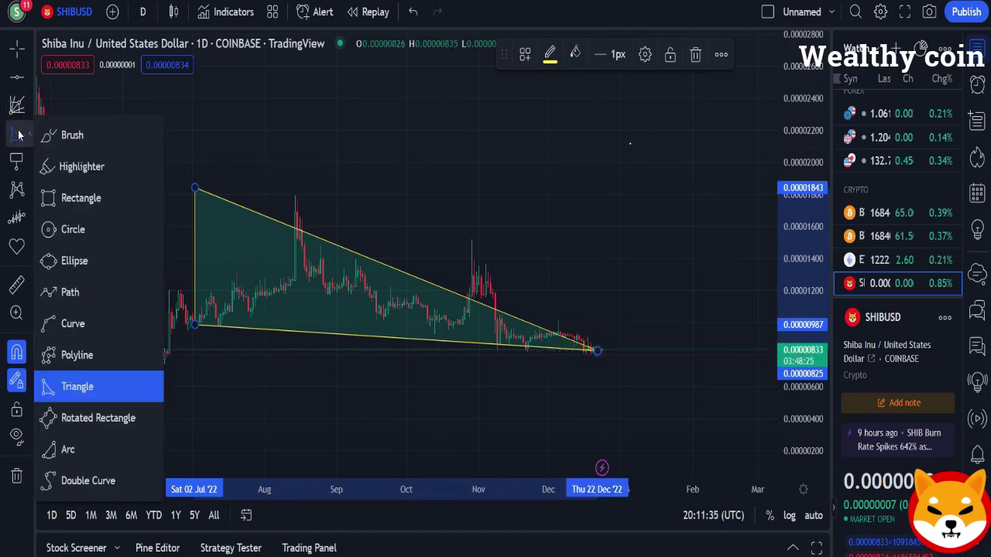
left_click(73, 225)
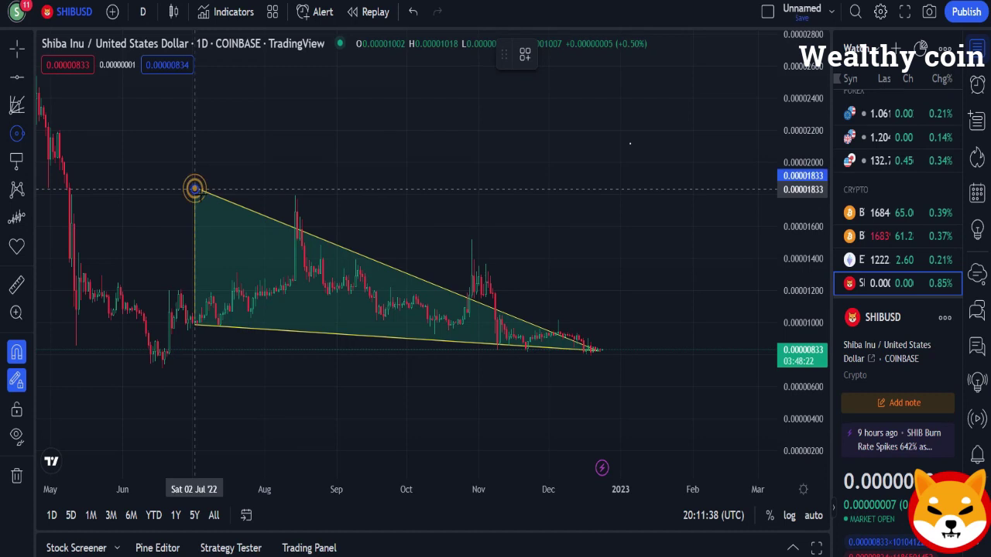
left_click(209, 202)
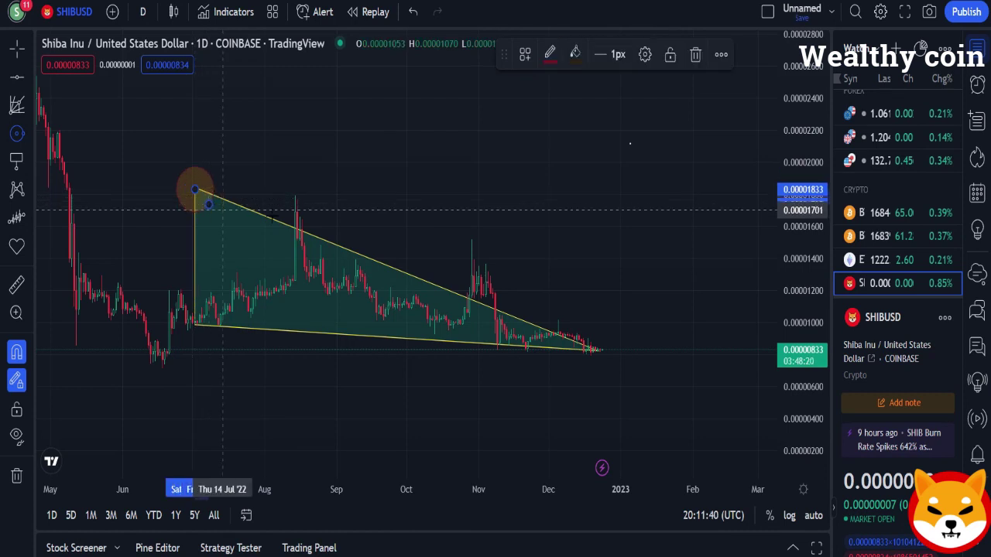
left_click(559, 61)
left_click(581, 108)
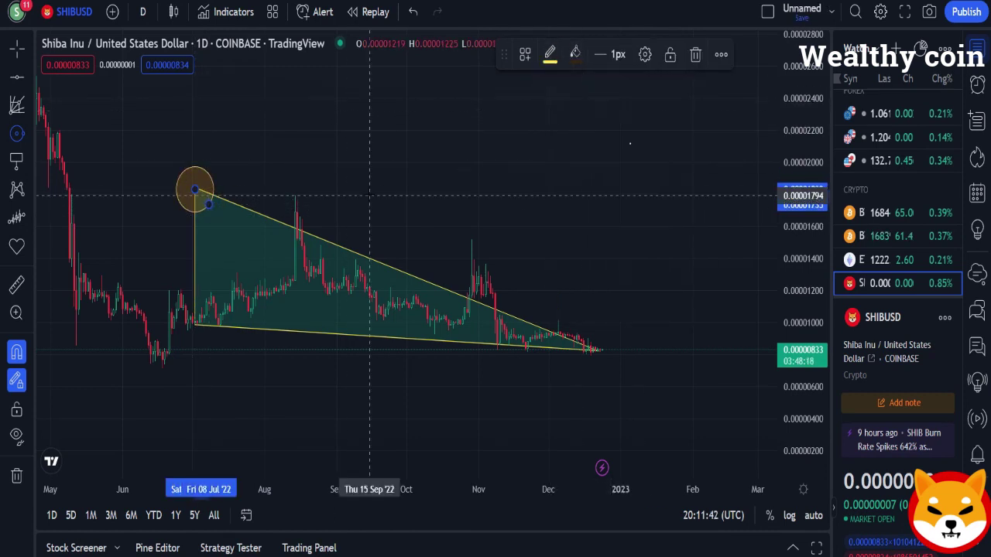
Draw matching circles around the triangle's lower July corner, its December tip and the early November price peak at about 0.00001285.
left_click(192, 325)
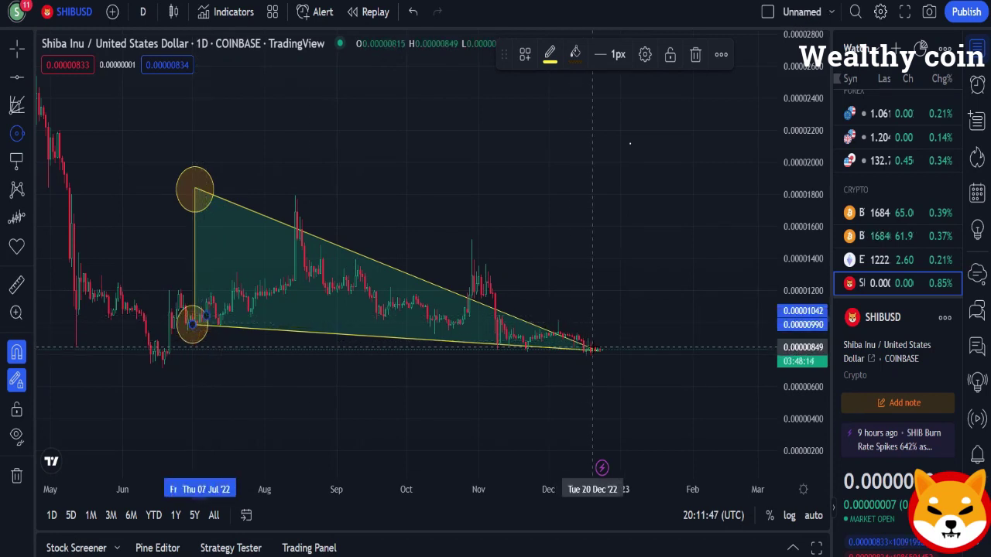
left_click(599, 350)
left_click(613, 361)
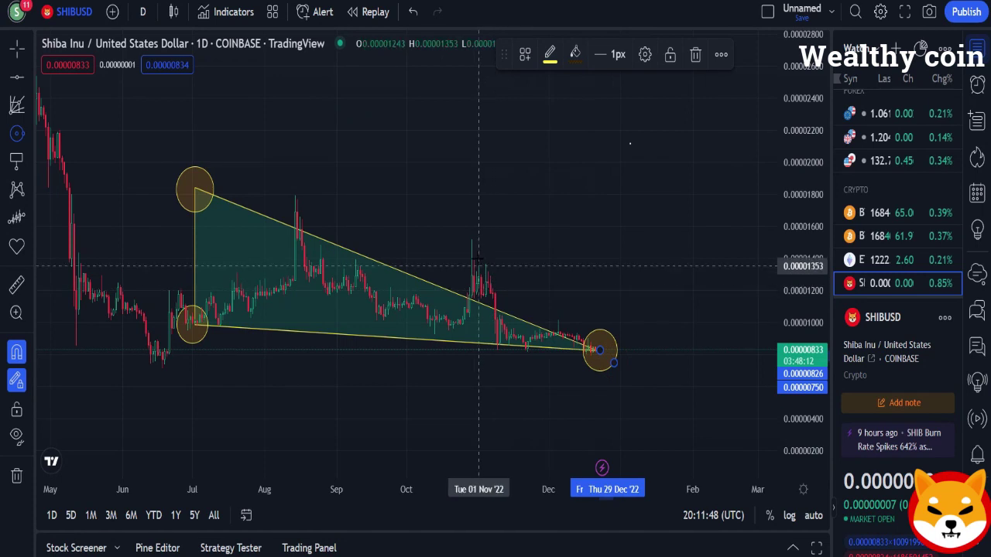
left_click(478, 277)
left_click(493, 290)
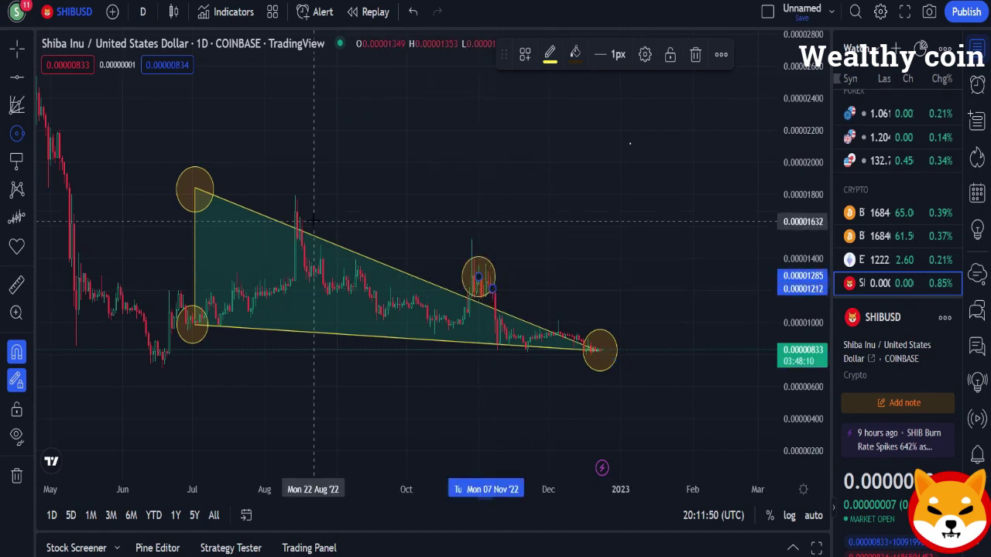
Circle the August peak at about 0.00001691, the September high, the early October high and the late July low at about 0.00001052.
left_click(295, 212)
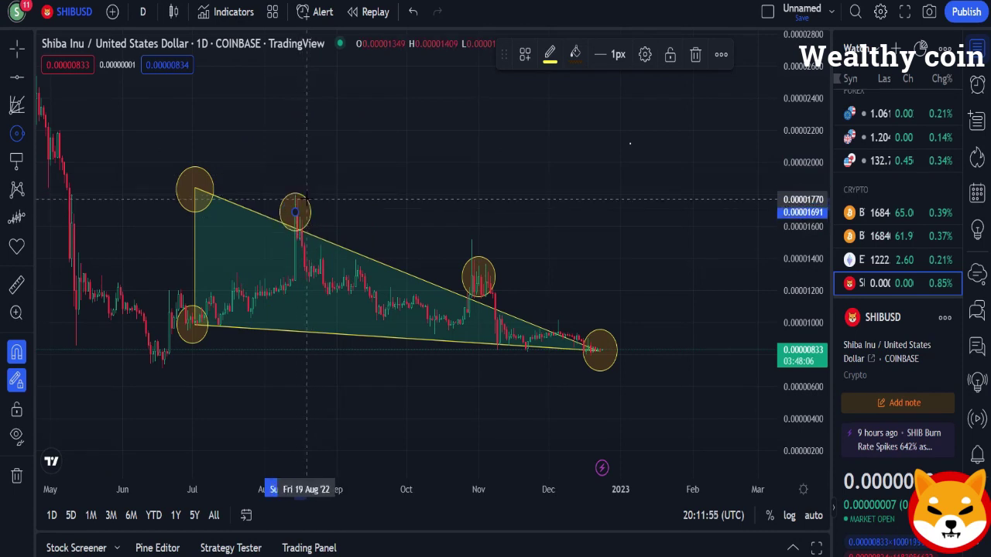
left_click(307, 199)
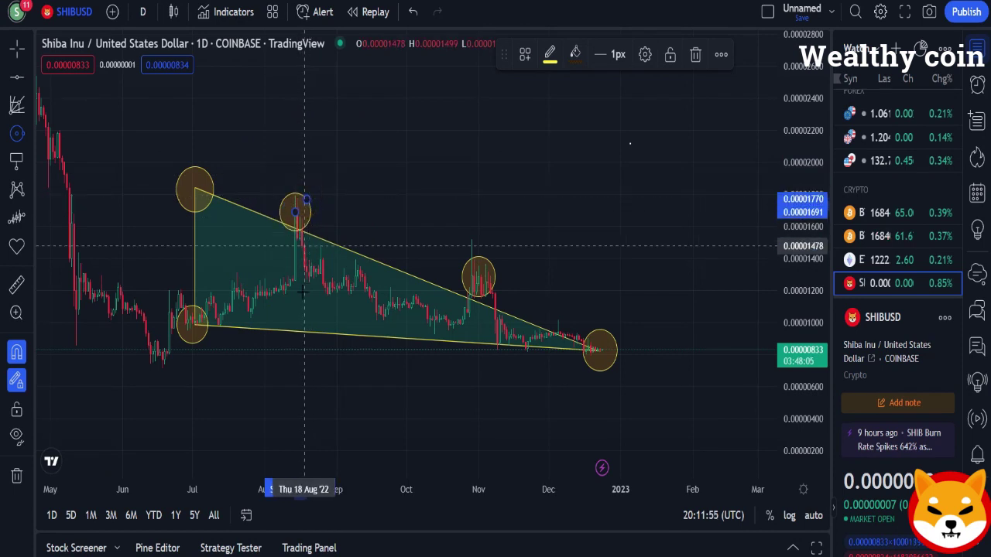
left_click(360, 274)
left_click(366, 291)
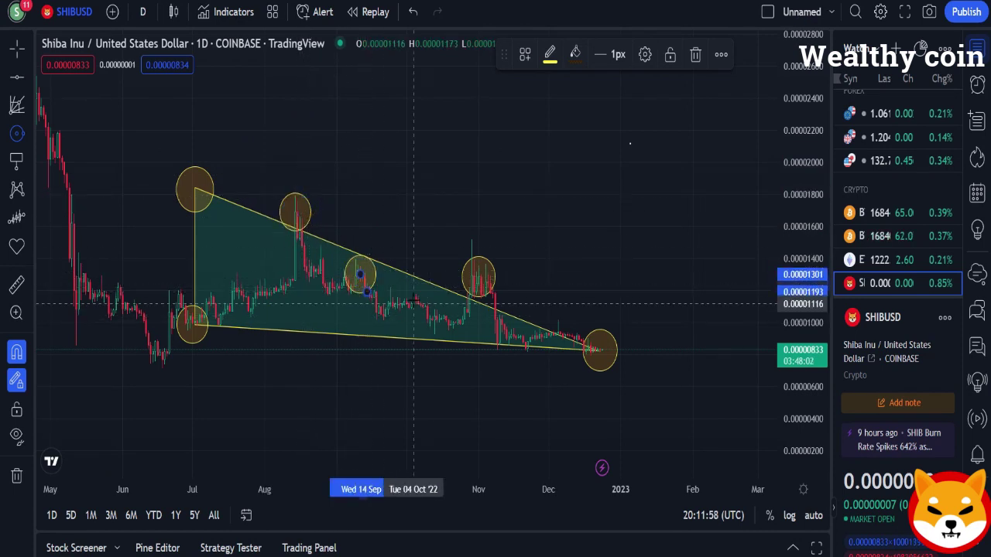
left_click(413, 301)
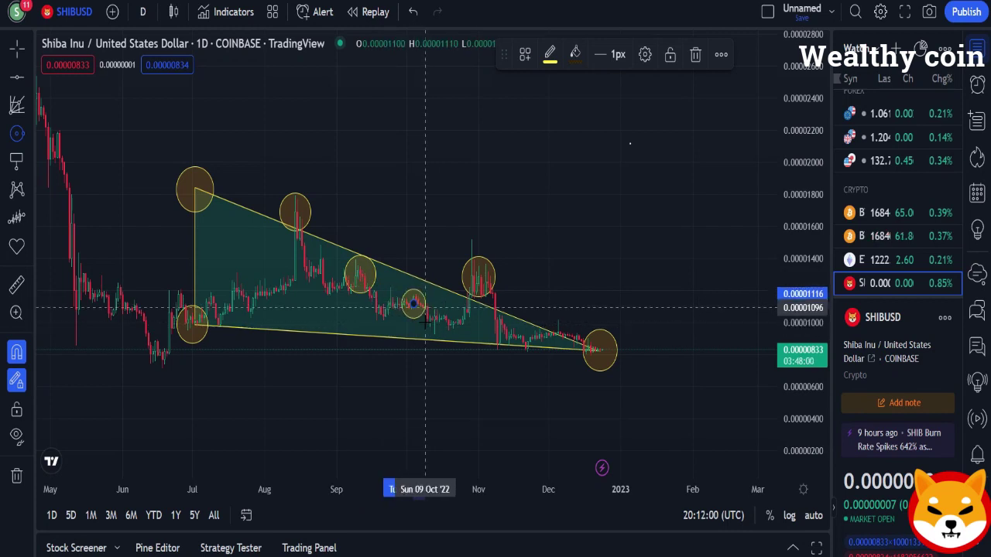
left_click(253, 313)
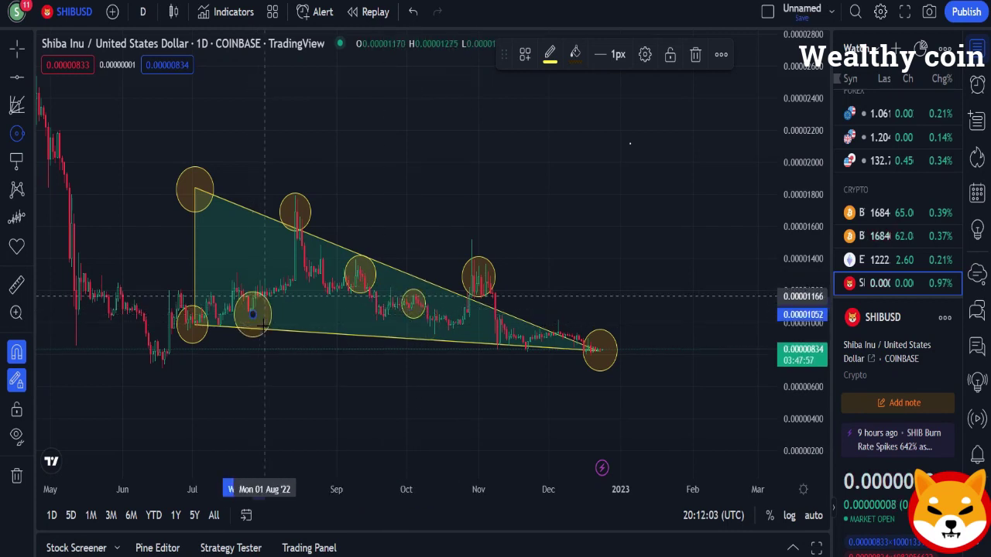
Add price notes for the triangle's upper July corner at about 0.00001824 and the circled August peak at about 0.00001691.
left_click(17, 136)
left_click(16, 160)
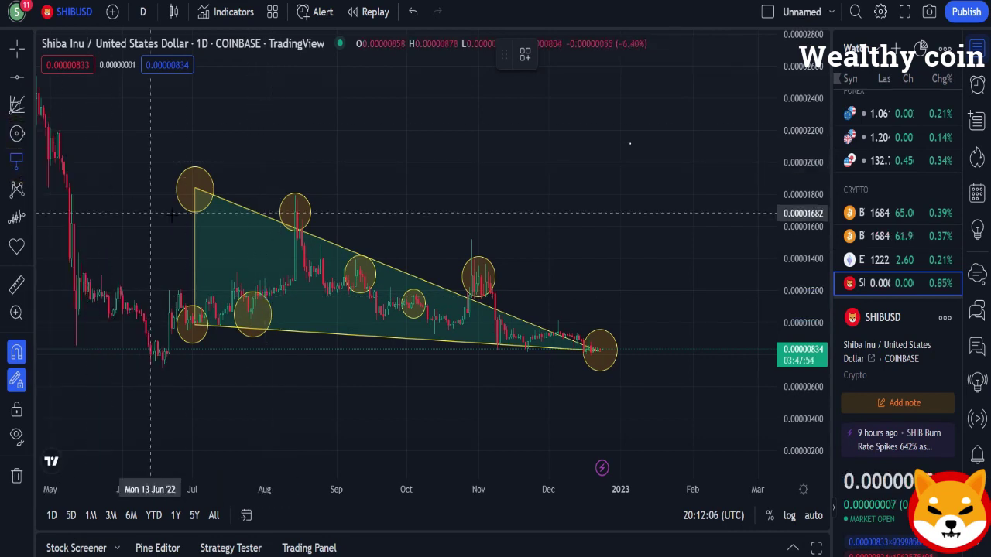
left_click_drag(197, 192, 155, 137)
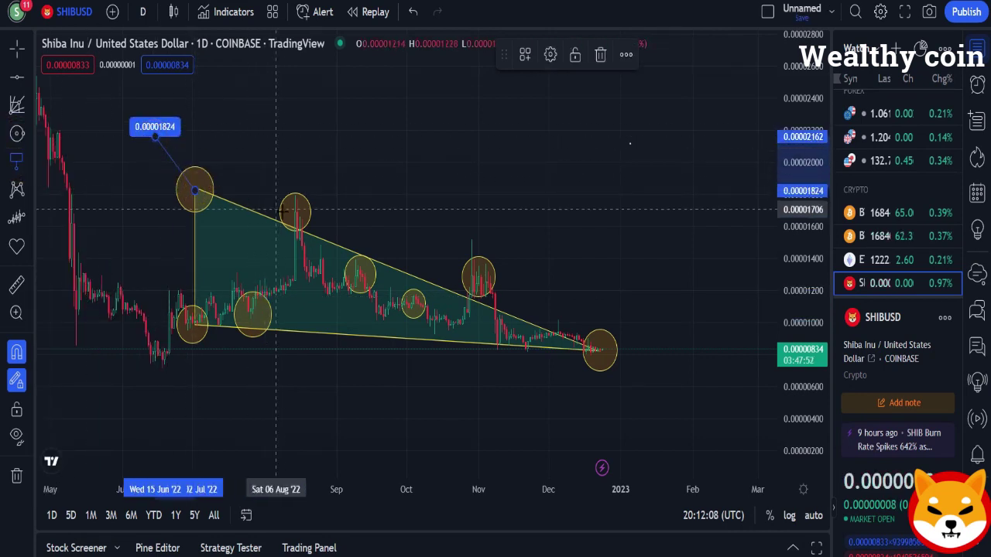
left_click_drag(295, 211, 271, 166)
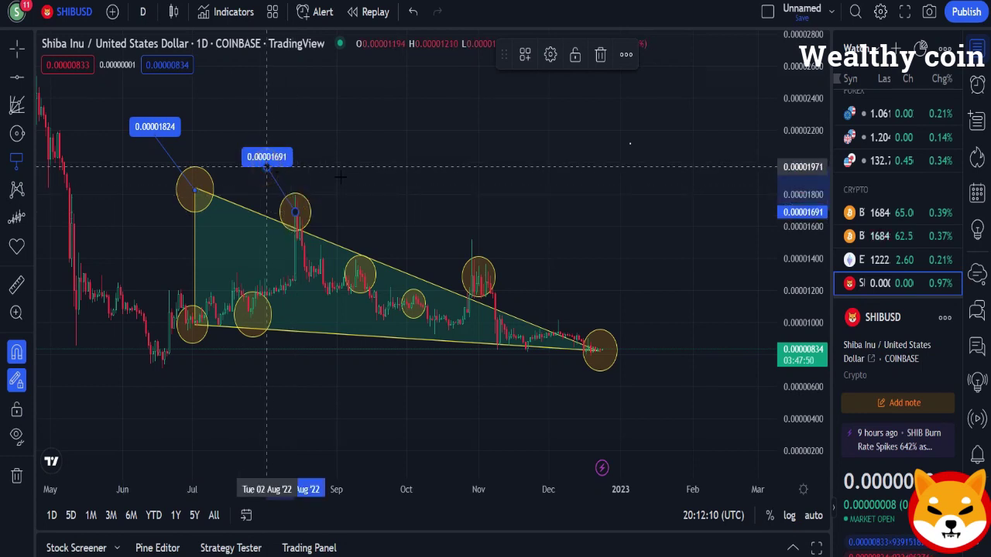
Set the label background of the August peak's price note to green.
left_click(550, 54)
left_click(477, 274)
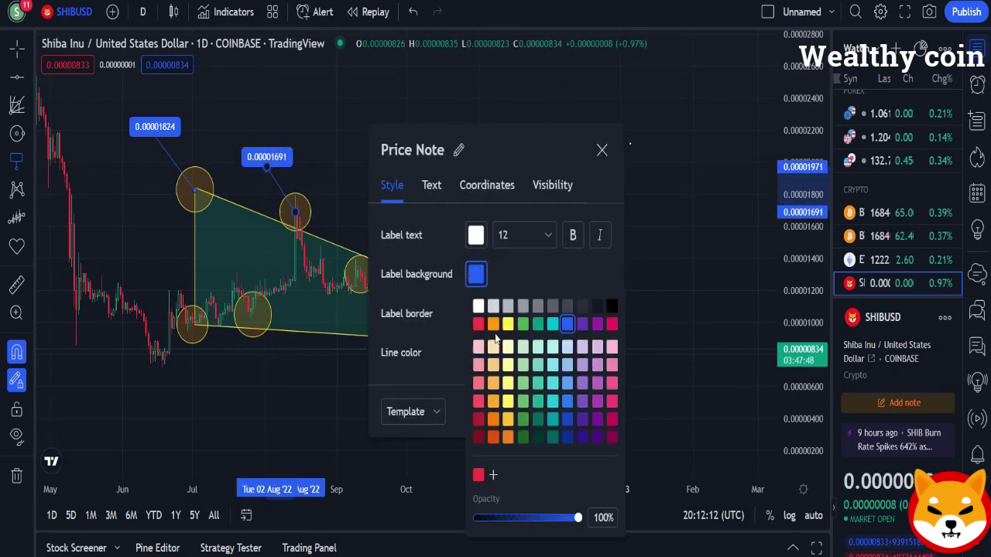
left_click(527, 329)
left_click(602, 150)
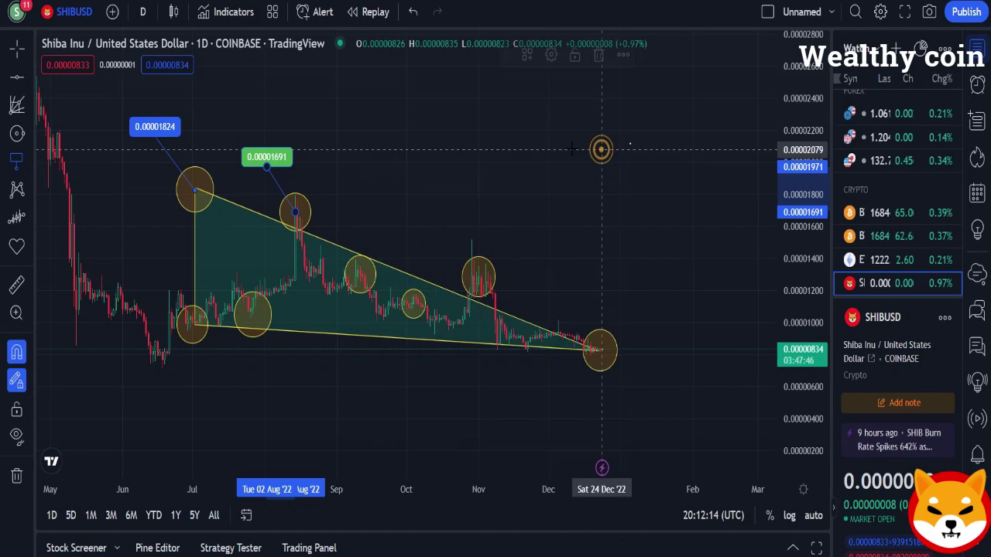
Add a price note to the circled September high at about 0.00001306 with a light green label background.
left_click(362, 275)
left_click(357, 205)
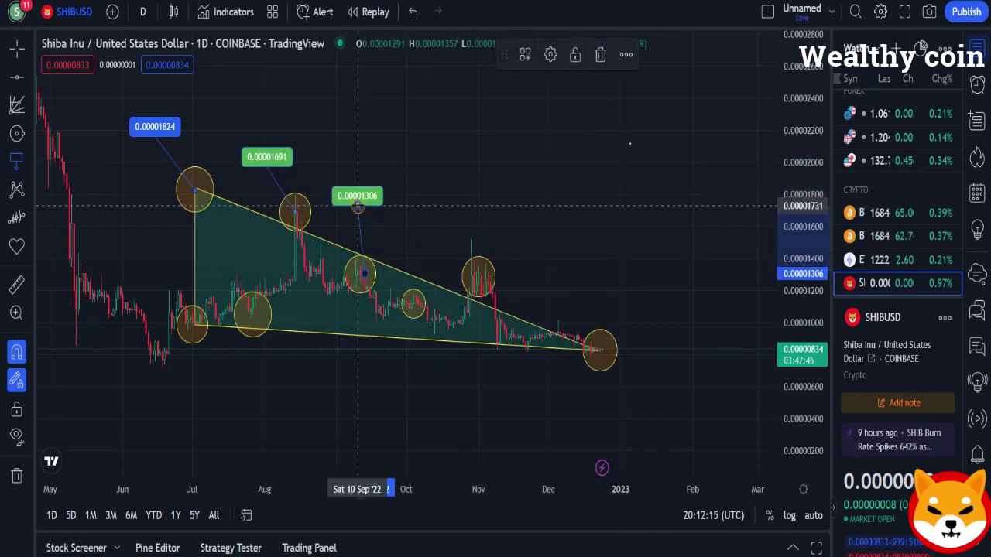
left_click(551, 54)
left_click(477, 274)
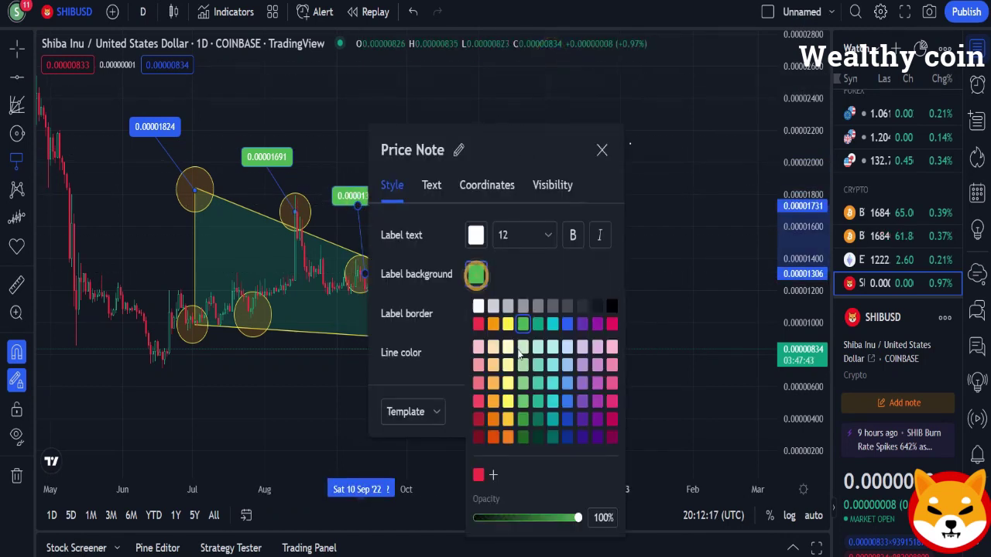
left_click(601, 149)
Add a price note to the circled November peak at about 0.00001297 with a darker green label background.
left_click(480, 275)
left_click(470, 178)
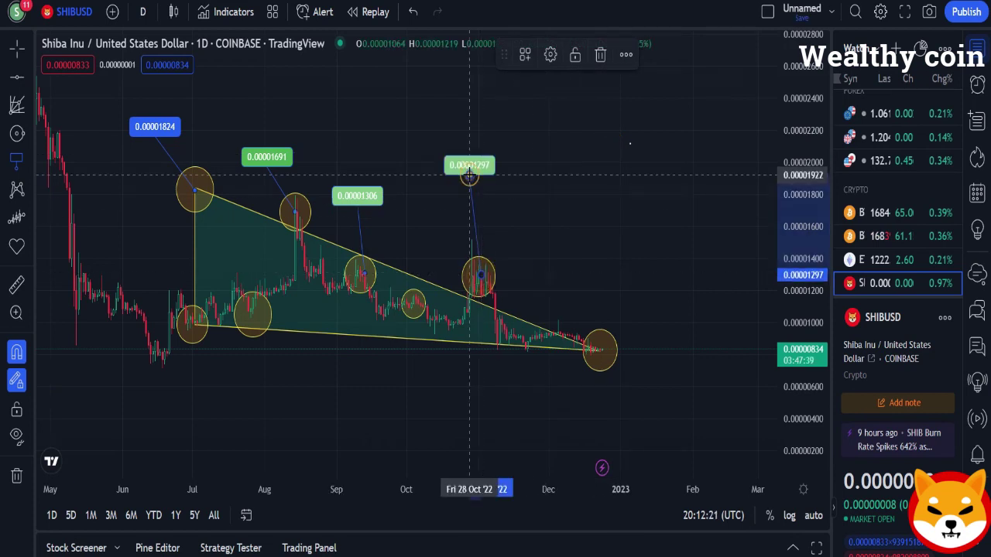
left_click(550, 54)
left_click(476, 275)
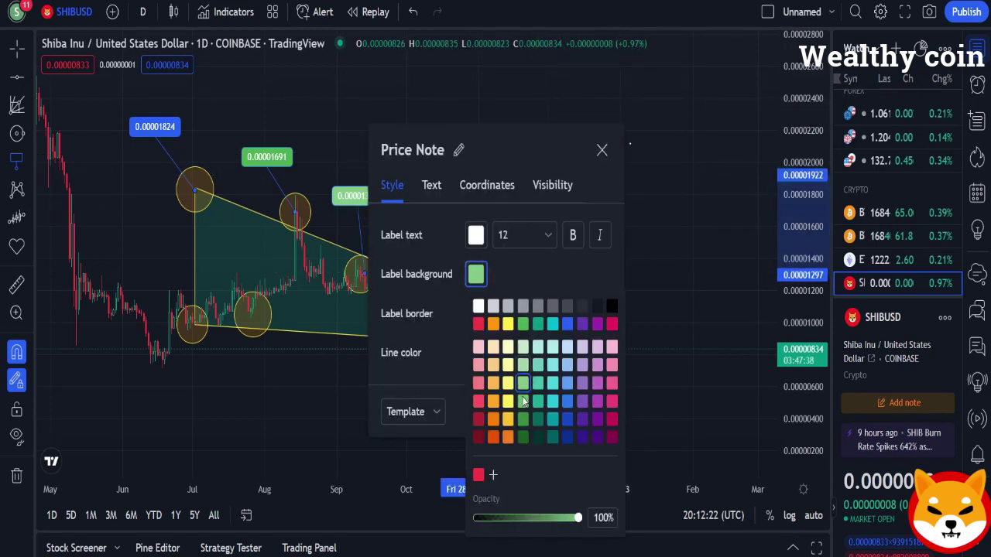
left_click(599, 151)
left_click(599, 150)
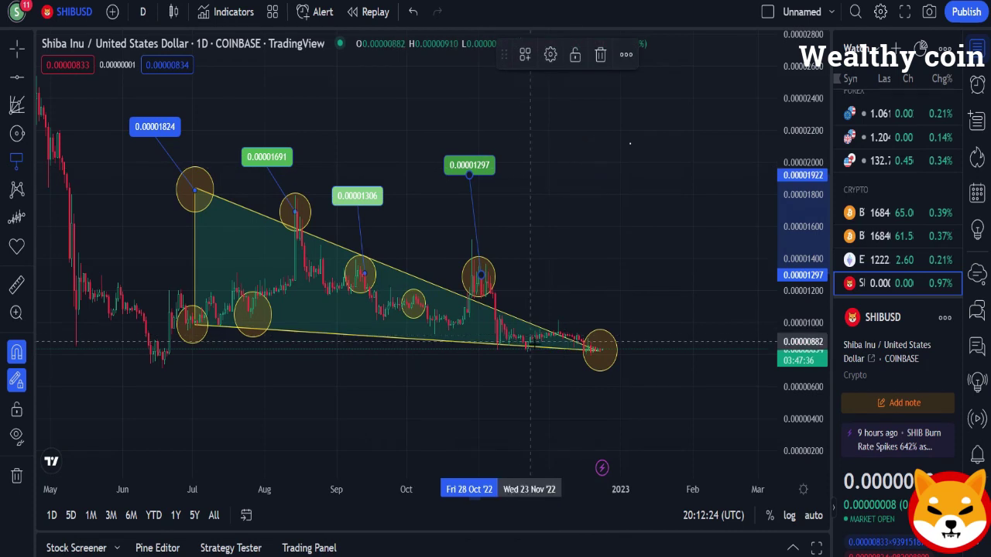
Add a price note to the triangle's December tip at about 0.00000829 with a yellow label background.
left_click(602, 350)
left_click(600, 233)
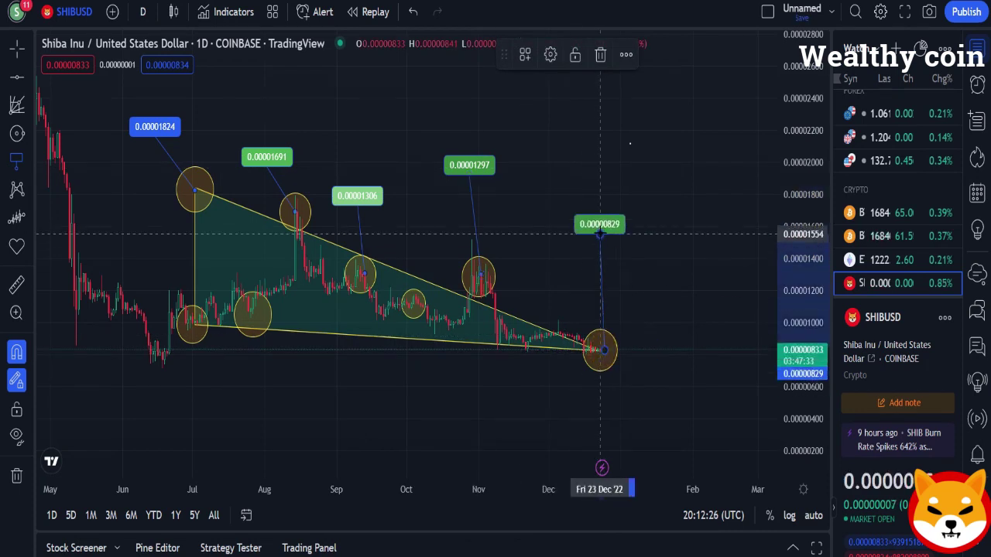
left_click(550, 54)
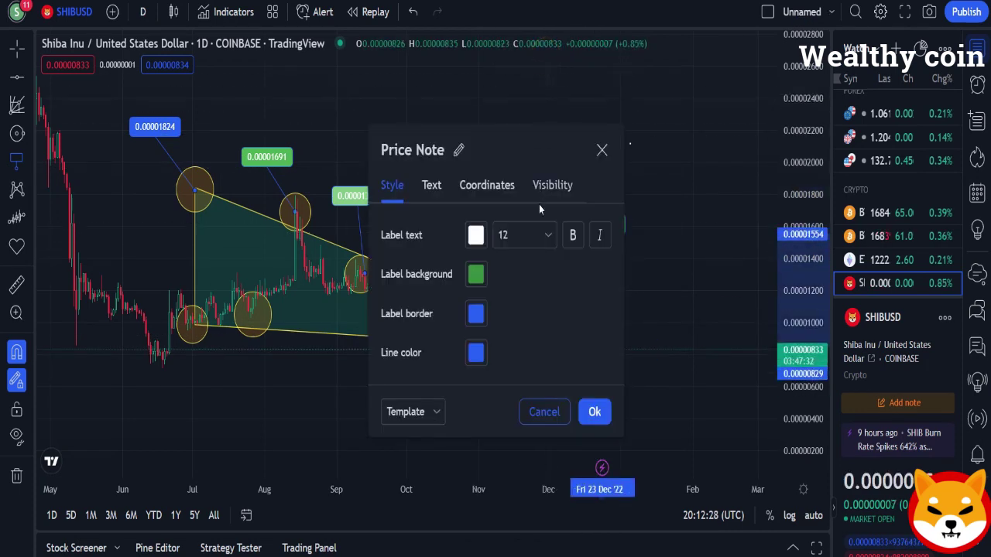
left_click(476, 275)
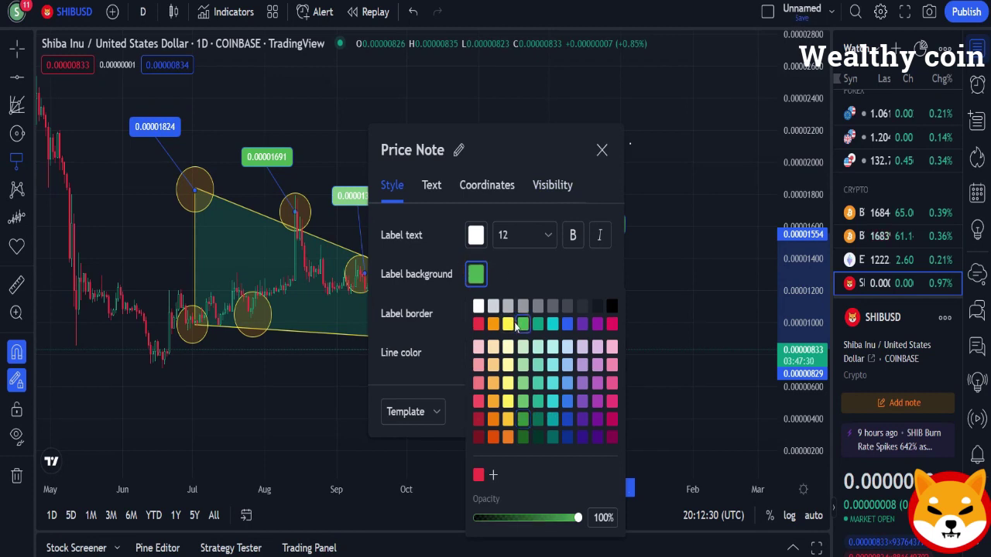
left_click(601, 150)
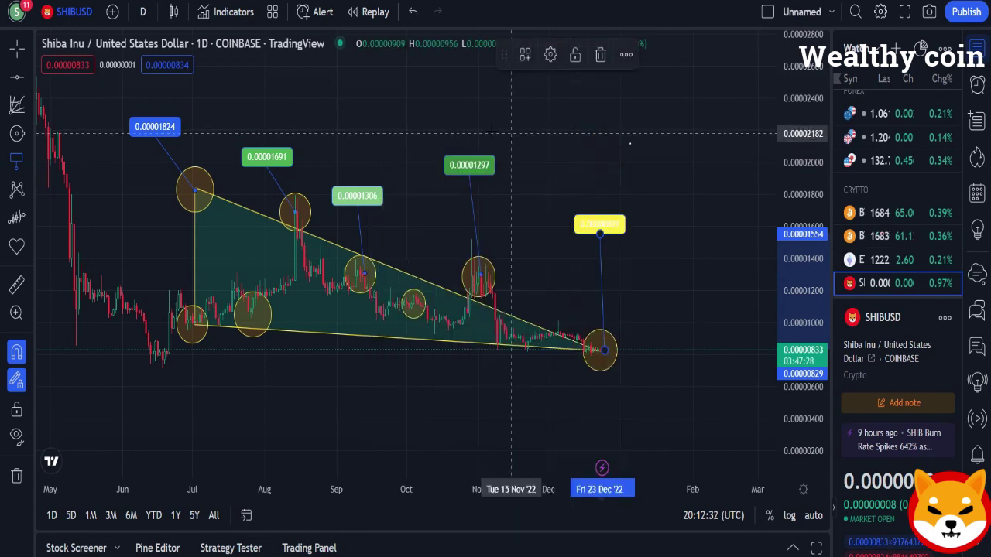
Add a price note below the triangle's lower July corner at about 0.00000987 with a teal green label background.
left_click_drag(194, 325, 204, 406)
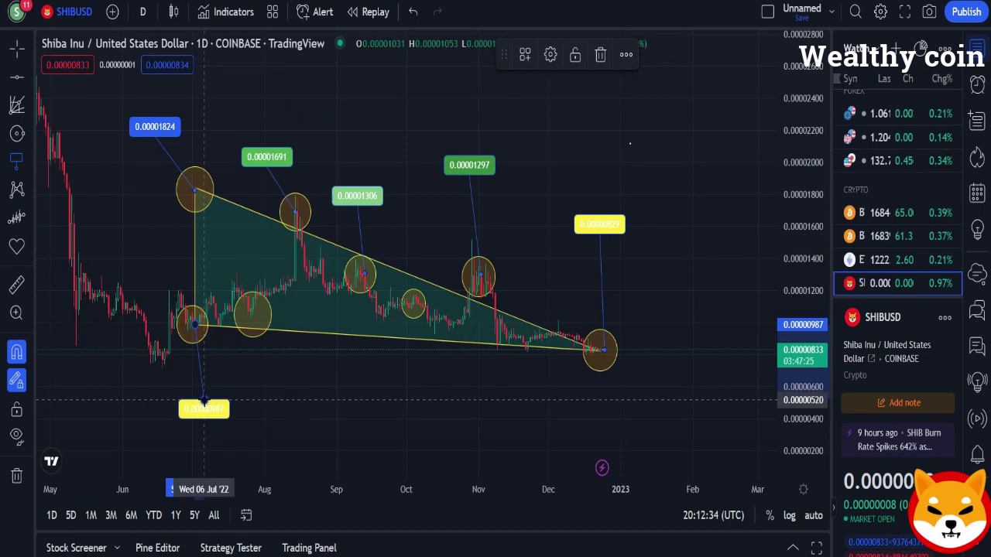
left_click(550, 54)
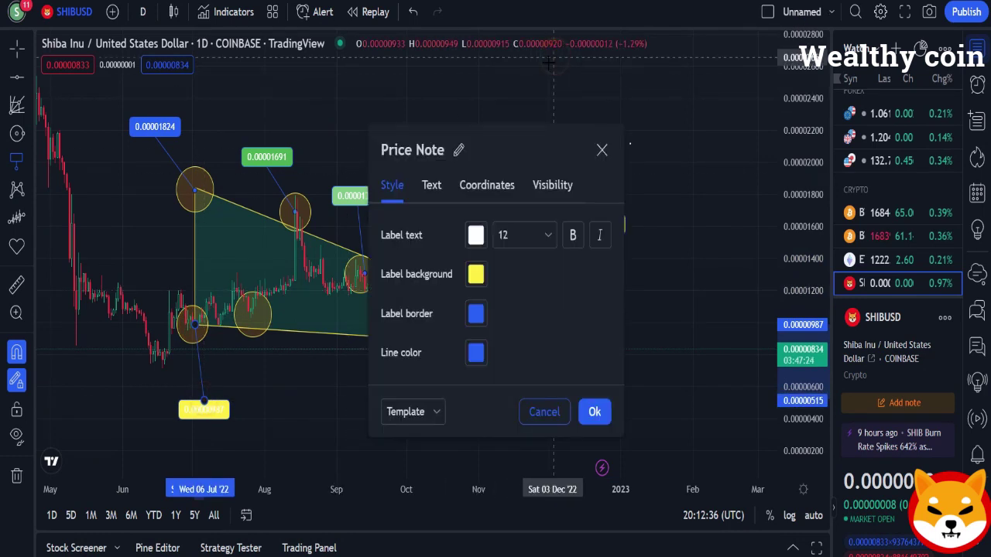
left_click(474, 275)
left_click(538, 324)
left_click(600, 150)
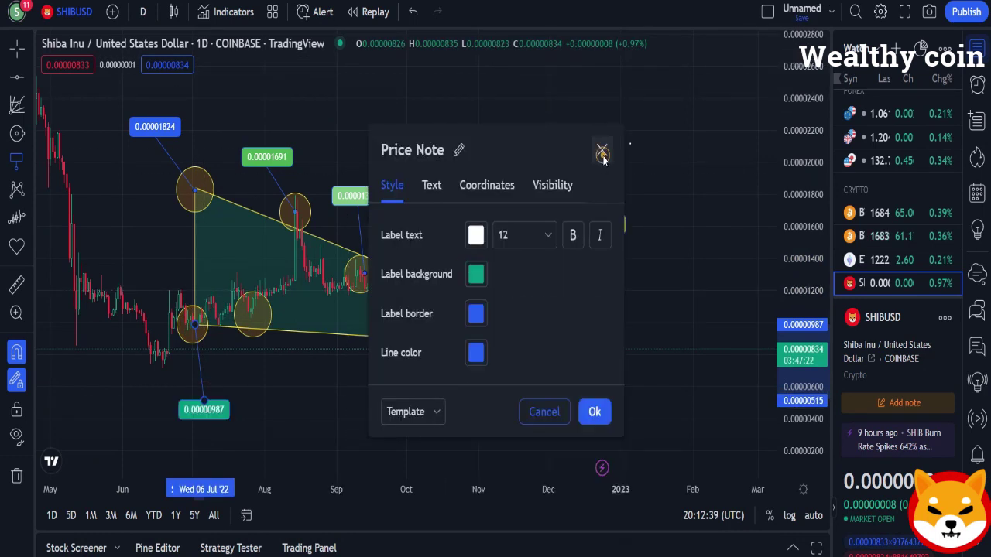
Add a price note below the circled late-July low at about 0.00001069 with an amber label background.
left_click(601, 149)
left_click_drag(248, 310, 274, 410)
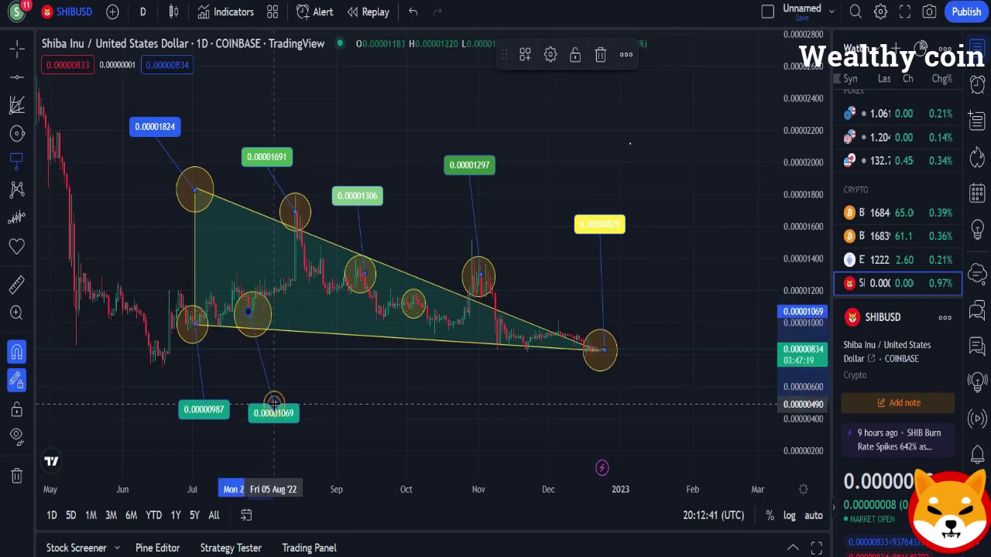
left_click(549, 56)
left_click(475, 274)
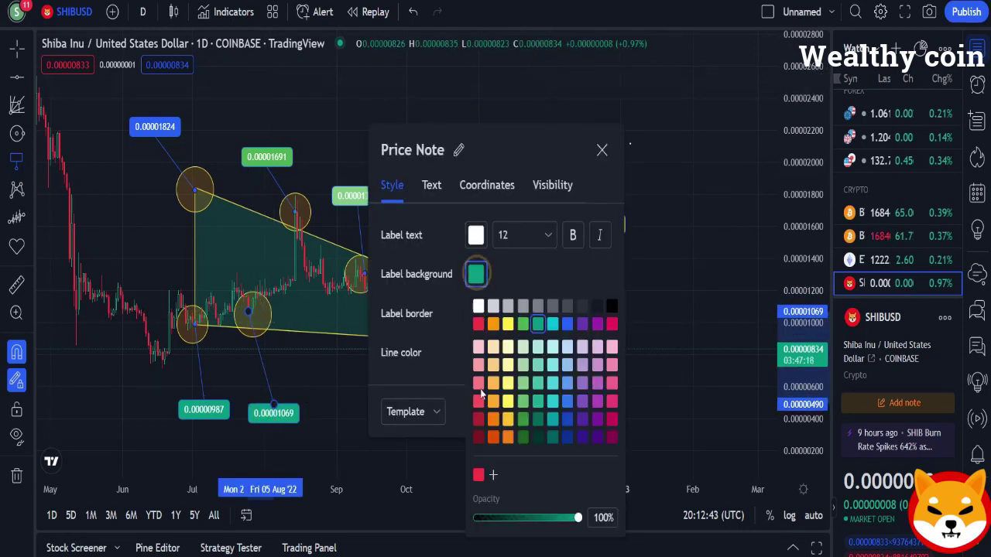
left_click(508, 419)
left_click(601, 151)
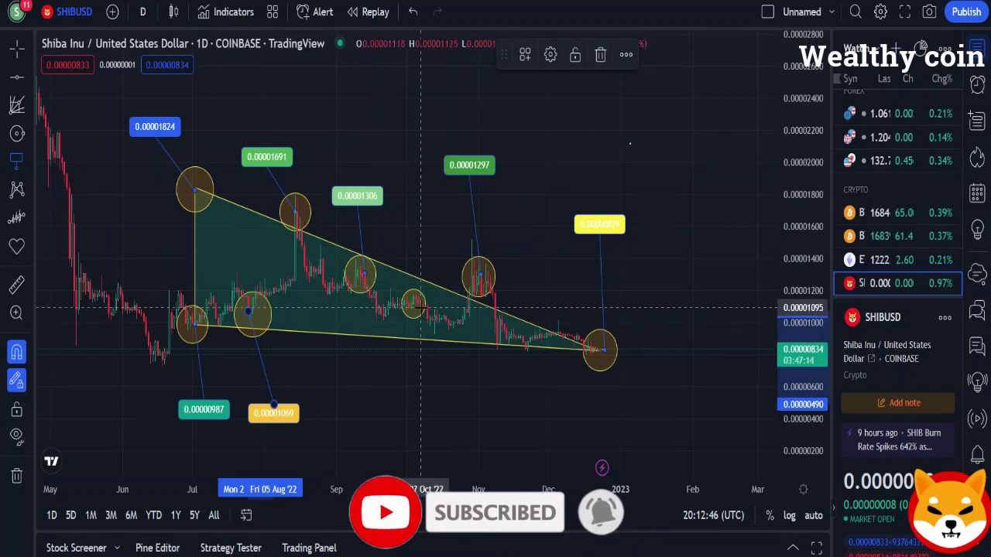
Add a price note below the circled early-October point at about 0.00001095 with a dark teal label background.
left_click(420, 308)
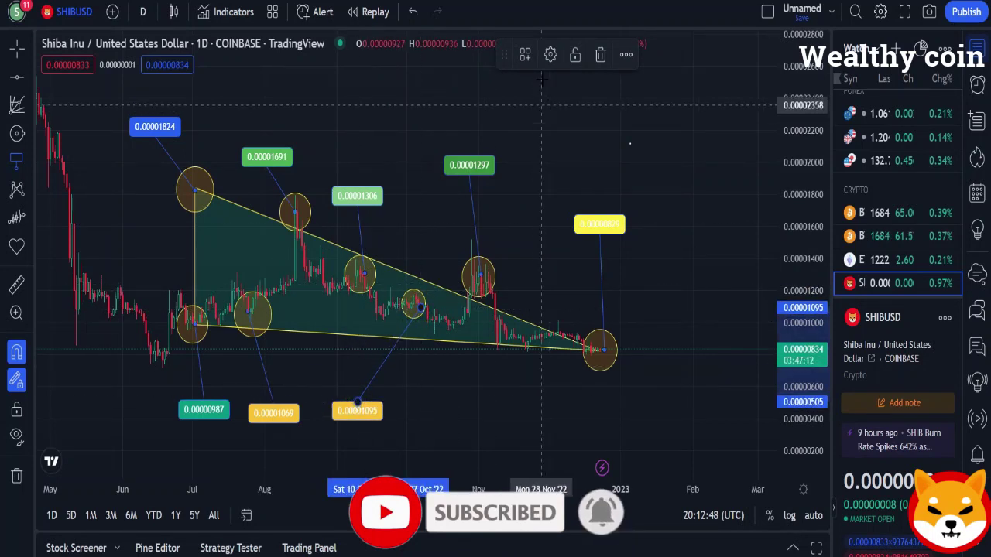
left_click(550, 54)
left_click(476, 274)
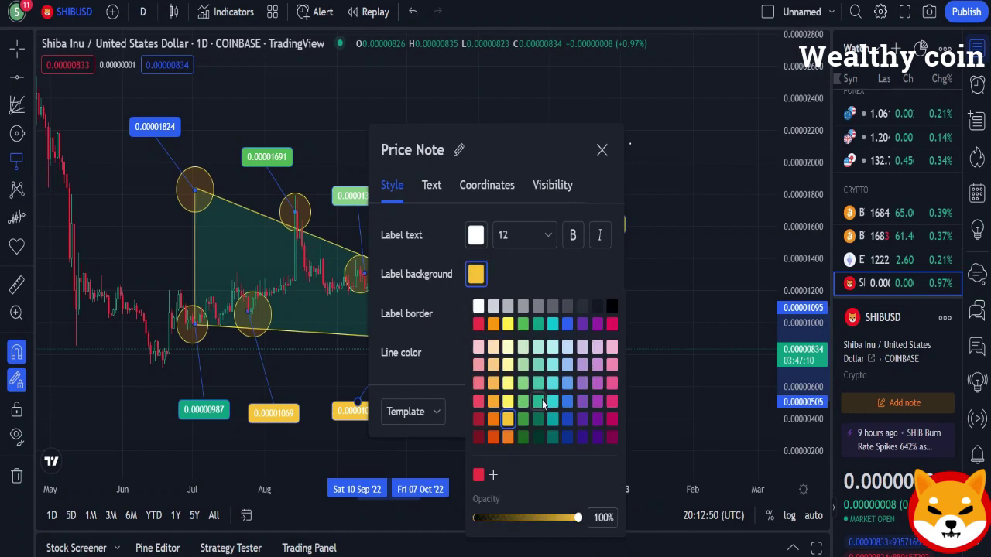
left_click(551, 437)
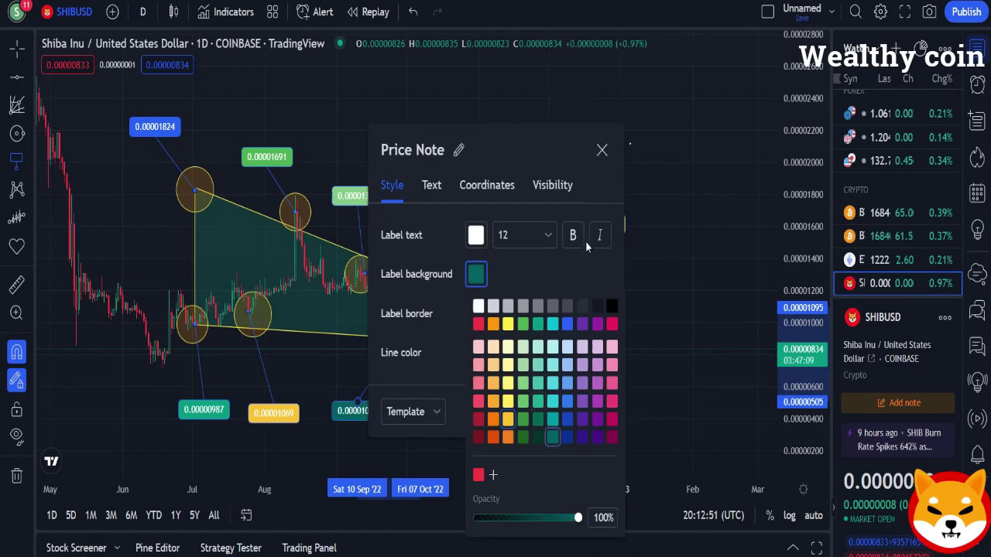
left_click(605, 152)
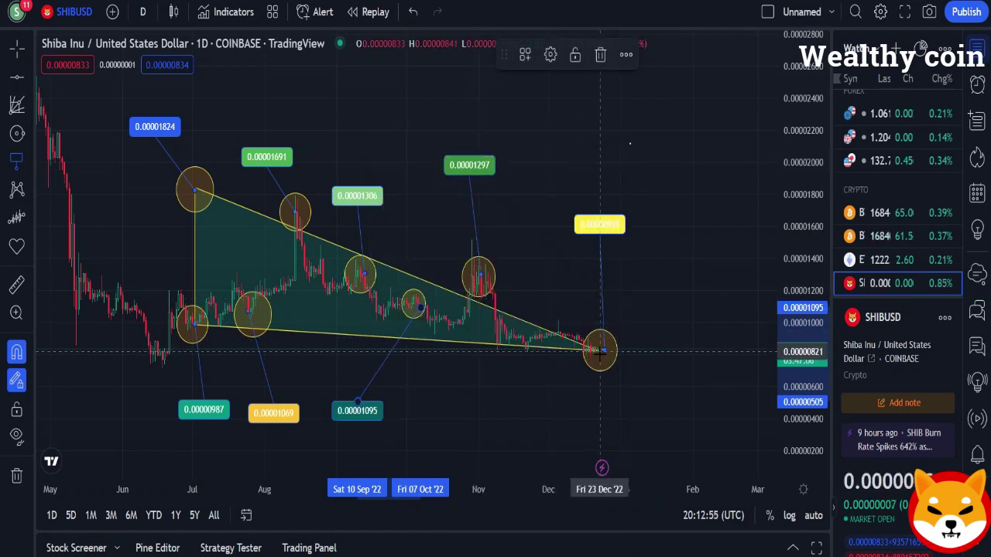
Add a second price note below the triangle's December tip at about 0.00000821 with a purple label background.
left_click_drag(600, 352, 484, 406)
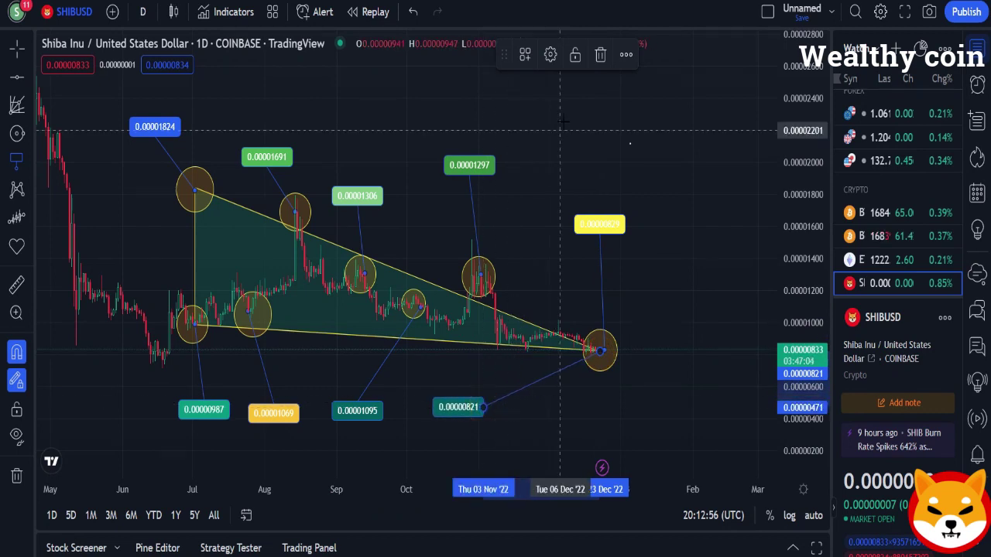
left_click(551, 54)
left_click(479, 274)
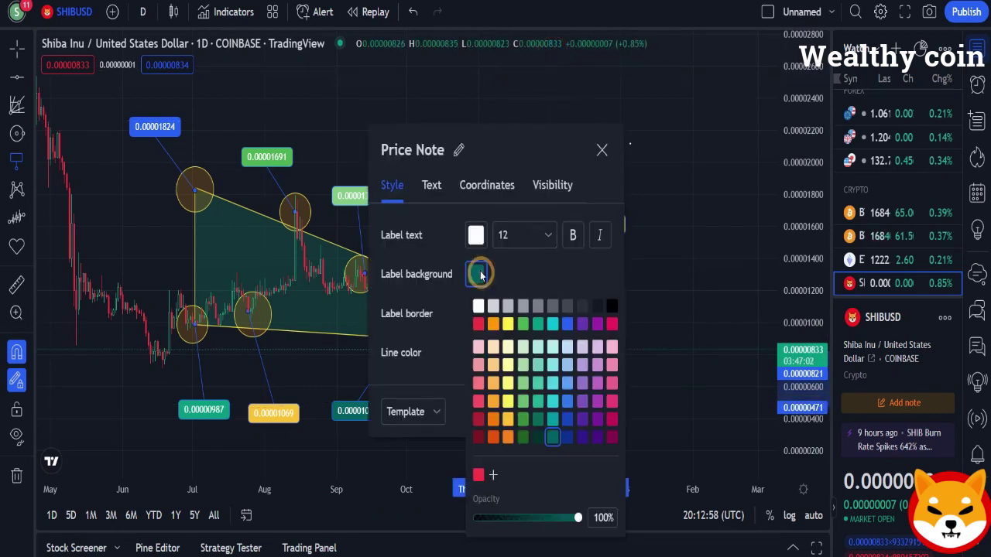
left_click(582, 422)
left_click(601, 149)
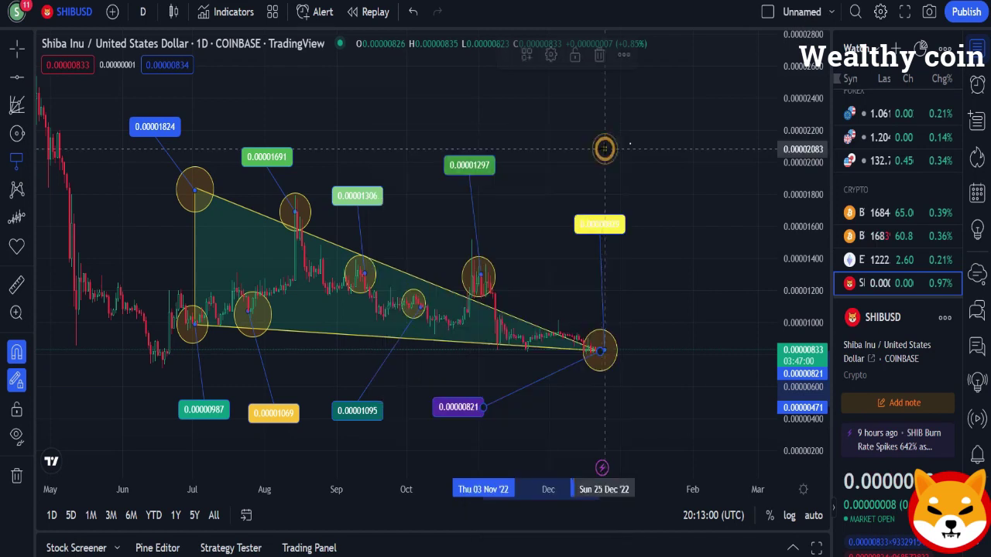
Draw a rising ghost feed zigzag from near the current price in early January 2023 to about 0.00002927 in early August 2023.
scroll(505, 195, "down", 1)
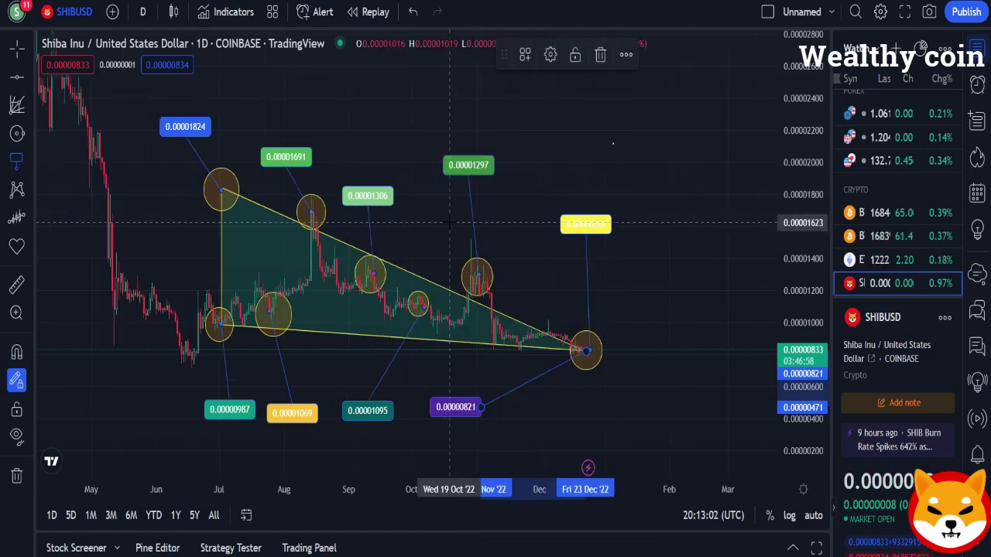
left_click_drag(786, 133, 788, 217)
scroll(658, 265, "down", 1)
key("ctrl")
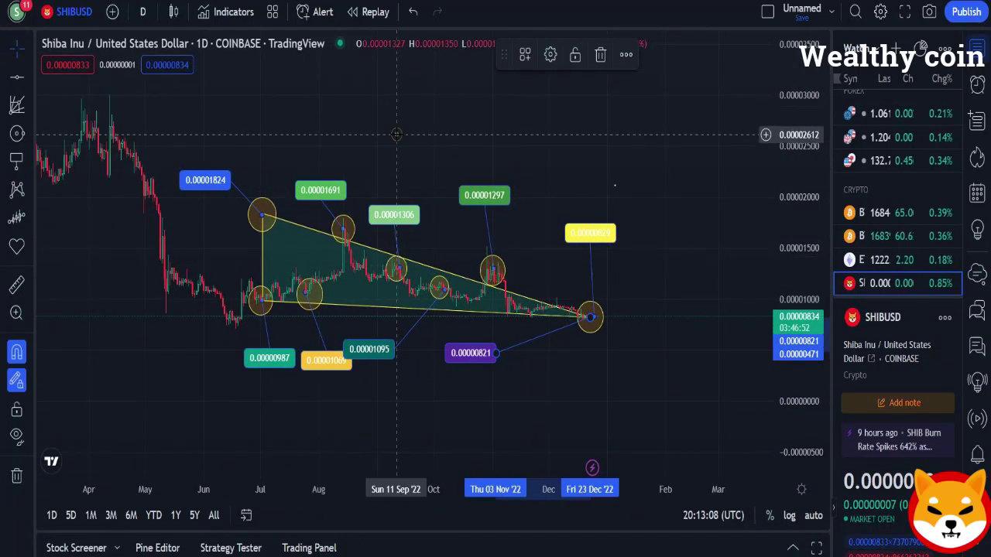
left_click_drag(398, 182, 243, 188)
scroll(403, 181, "down", 1)
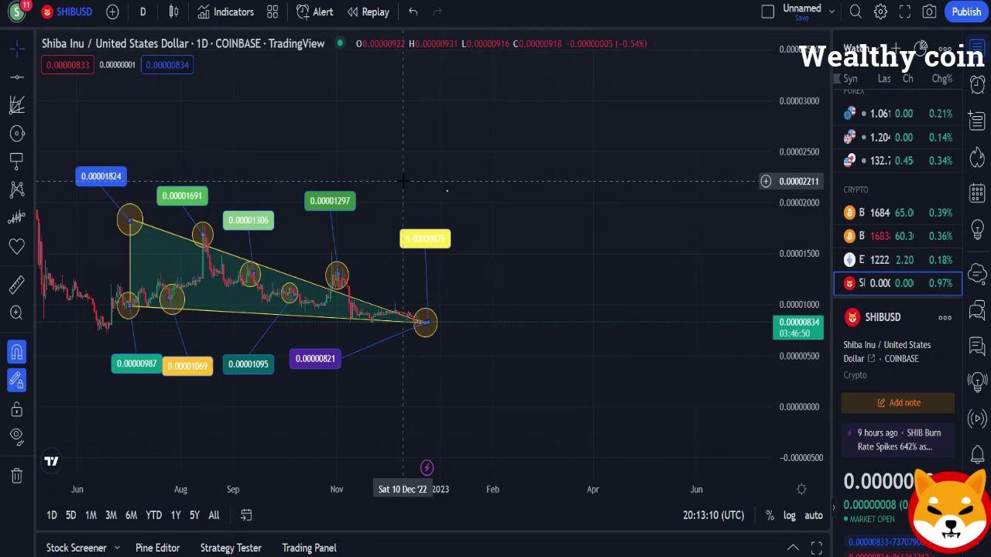
scroll(402, 180, "down", 1)
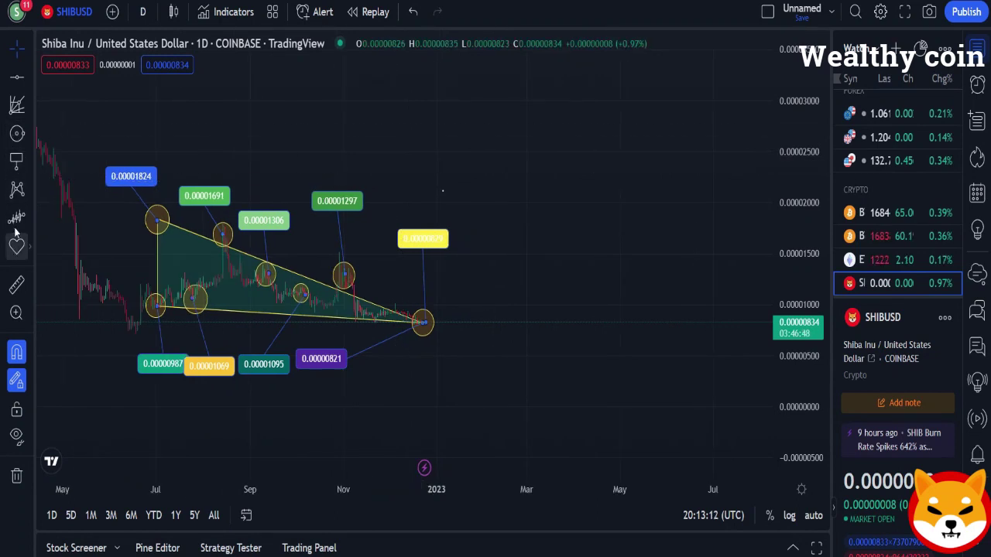
left_click(444, 325)
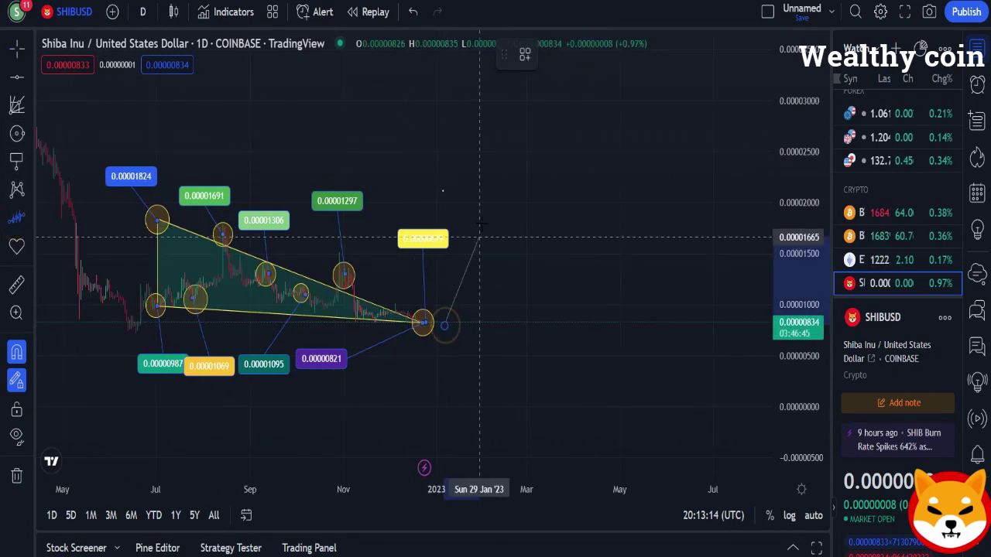
left_click(482, 224)
left_click(517, 313)
left_click(554, 211)
left_click(582, 297)
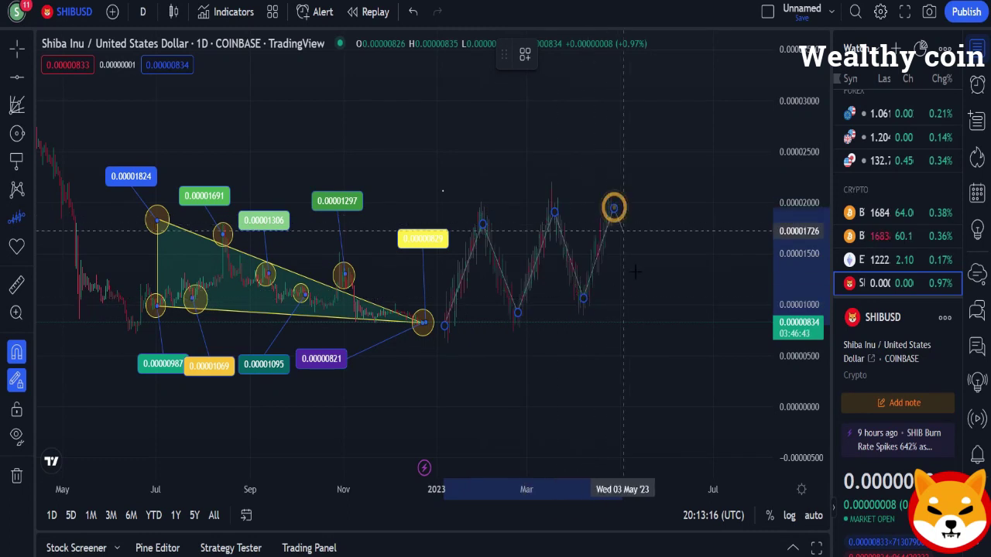
left_click(613, 209)
left_click(641, 290)
left_click(660, 186)
left_click(687, 275)
left_click(726, 156)
left_click(745, 246)
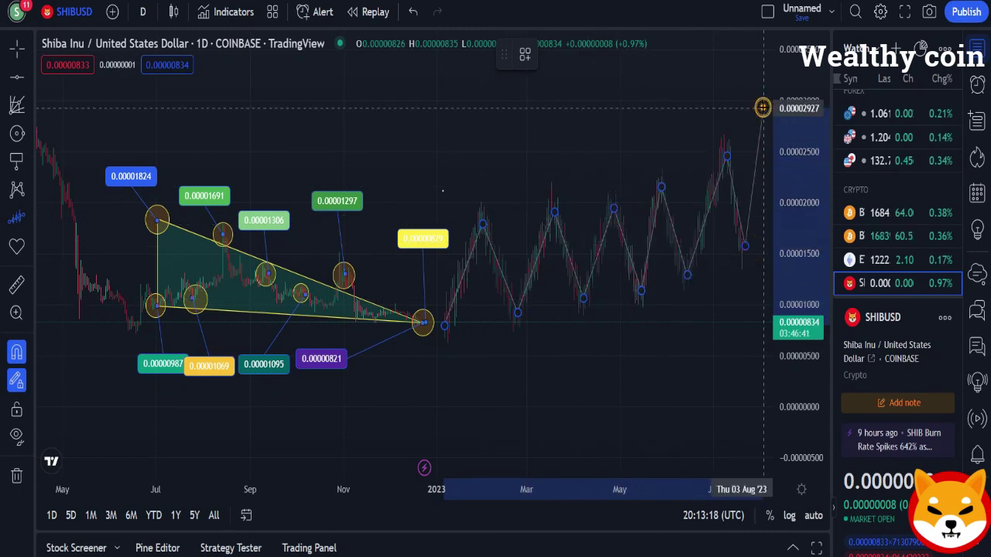
double_click(763, 108)
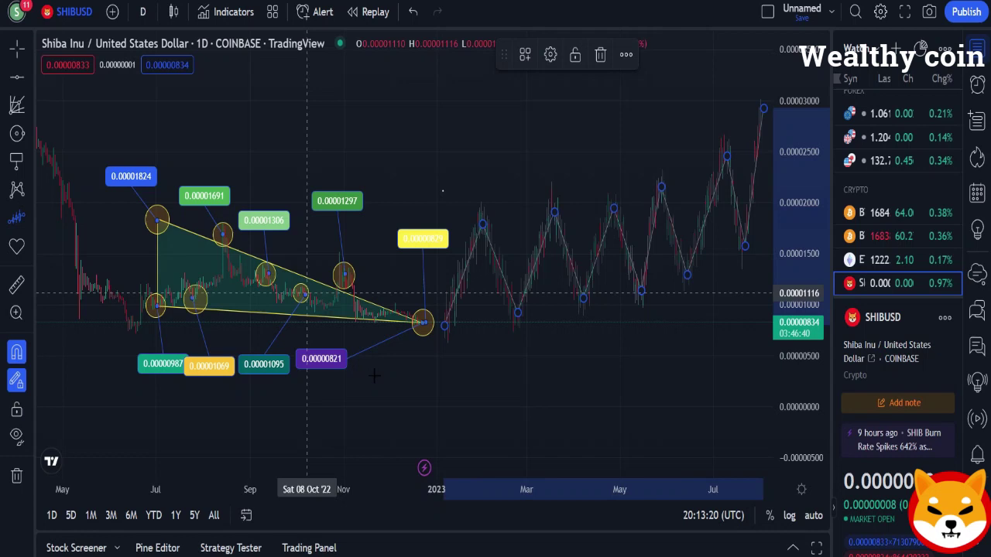
left_click(444, 404)
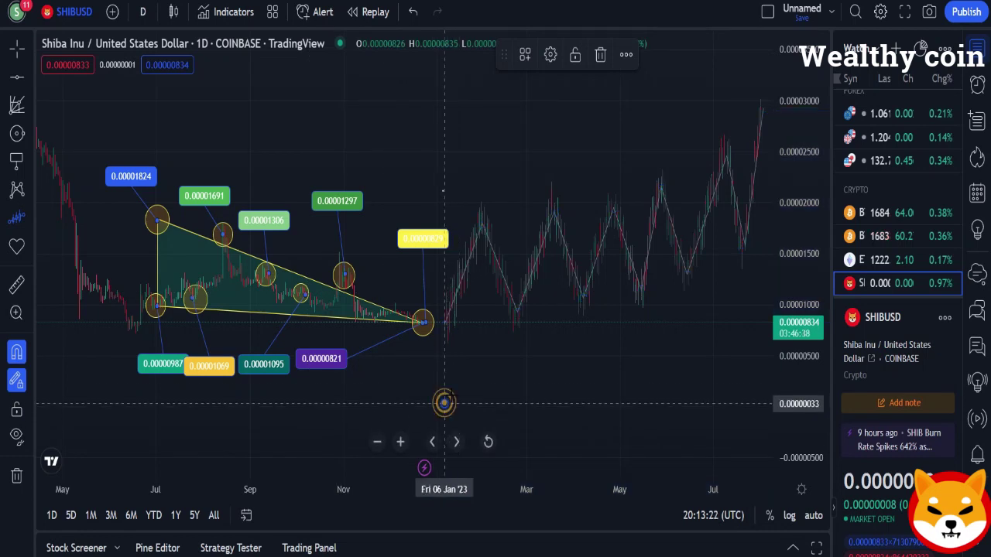
left_click(476, 338)
left_click(532, 392)
left_click(546, 333)
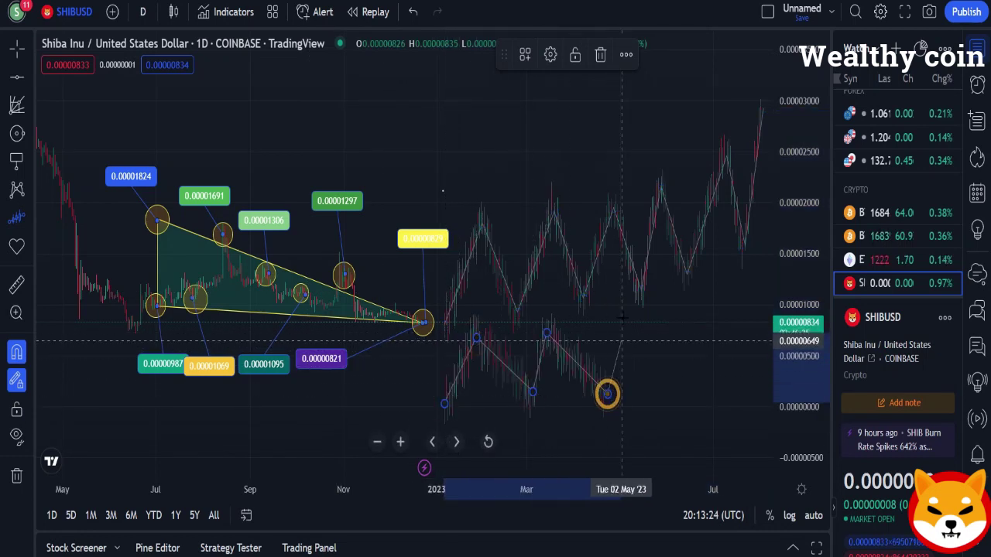
left_click(608, 393)
left_click(623, 319)
left_click(661, 391)
left_click(668, 332)
left_click(710, 370)
left_click(718, 297)
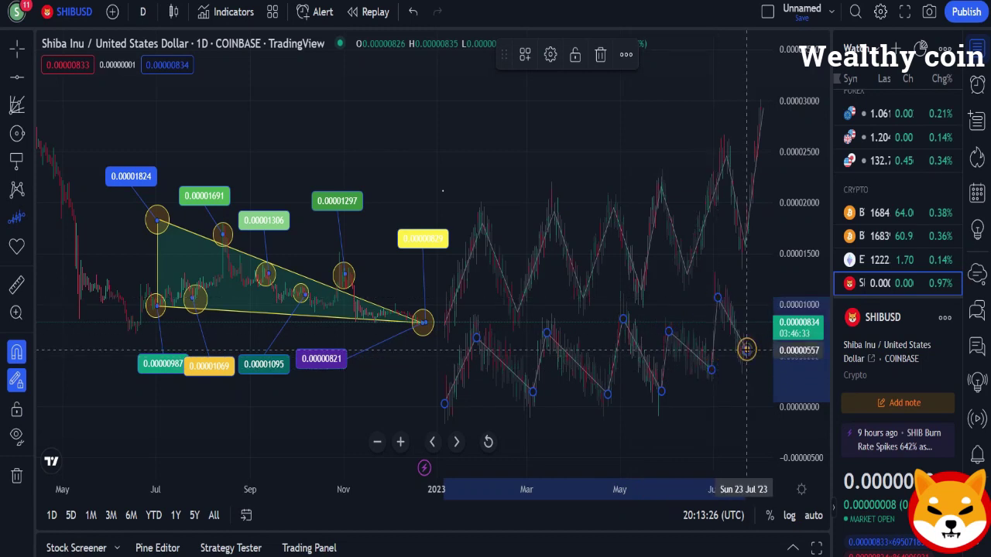
left_click(746, 350)
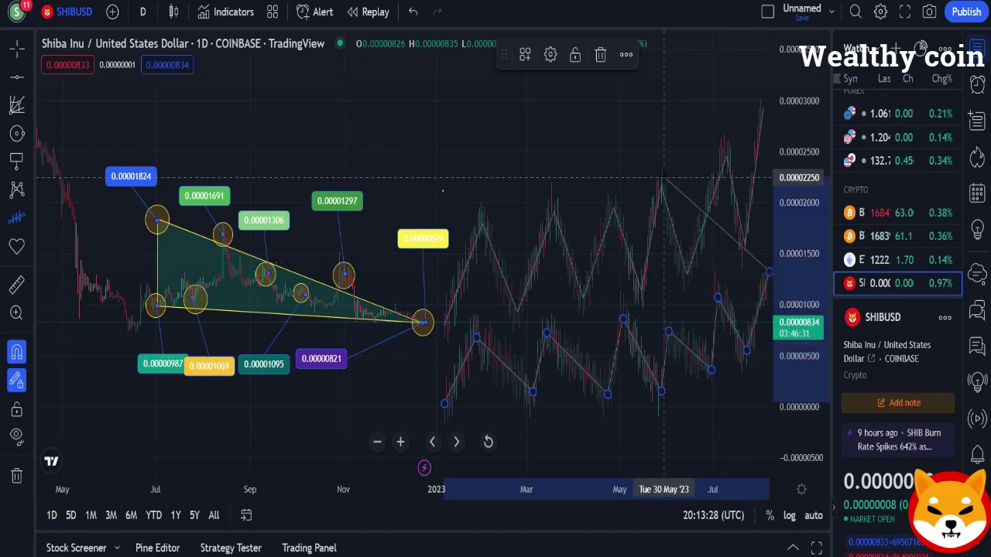
key("Escape")
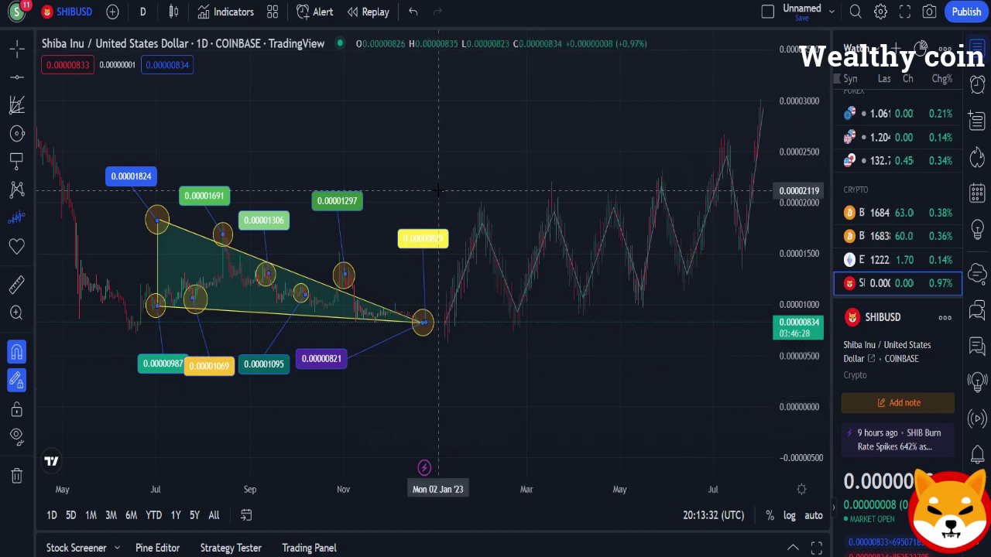
Draw an upper ghost feed zigzag above the first one, from December 2022 to about 0.00003243 on 9 July 2023.
left_click(392, 172)
left_click(418, 101)
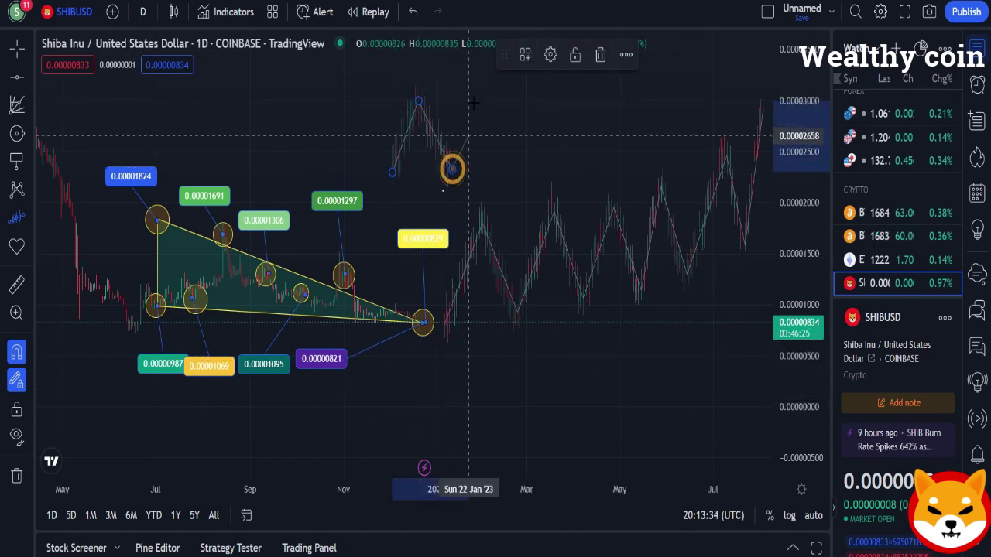
left_click(451, 169)
left_click(476, 92)
left_click(523, 196)
left_click(557, 96)
left_click(601, 187)
left_click(632, 108)
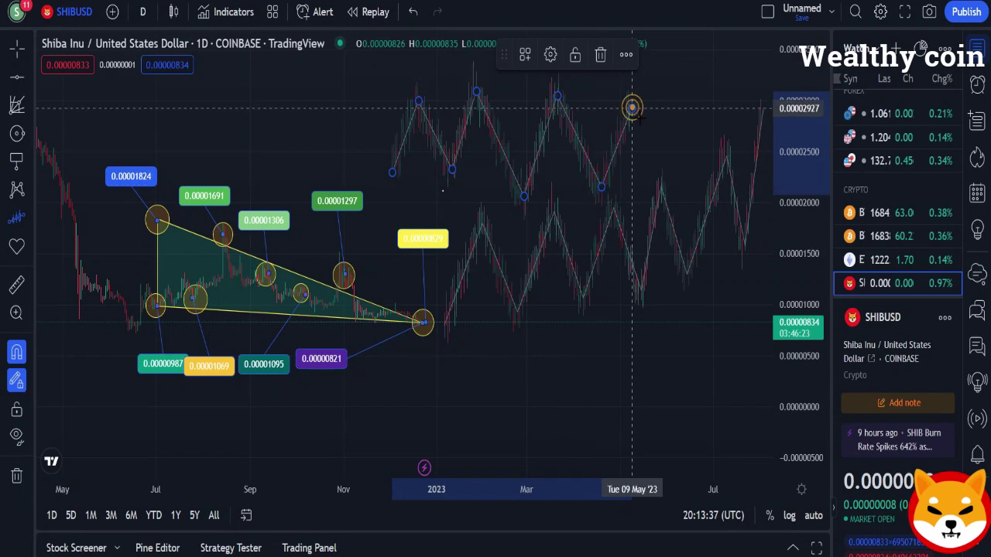
left_click(661, 165)
left_click(689, 102)
left_click(697, 171)
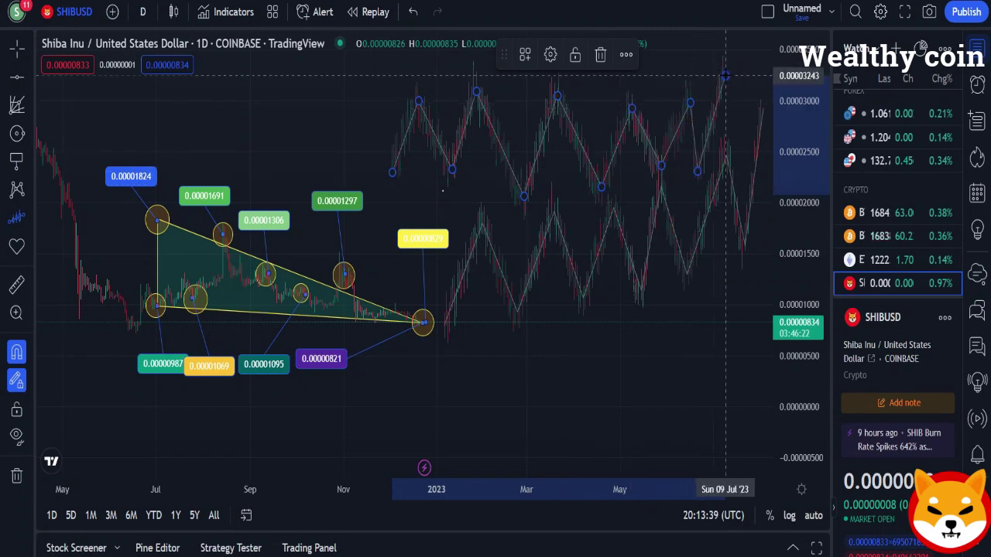
double_click(725, 75)
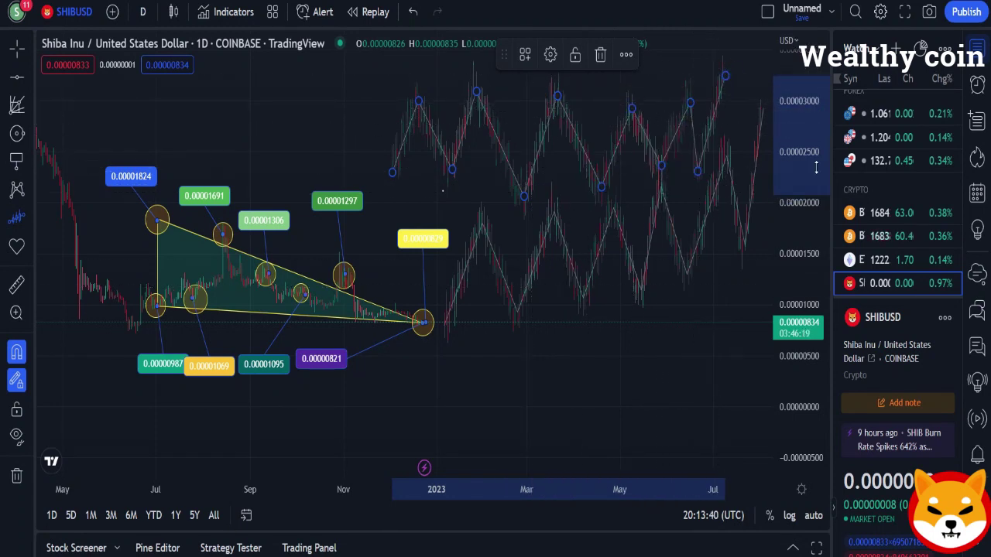
Add a price note above the upper ghost feed's first peak at about 0.00002930.
mouse_move(817, 168)
left_mouse_down()
mouse_move(822, 108)
mouse_move(821, 155)
left_mouse_up()
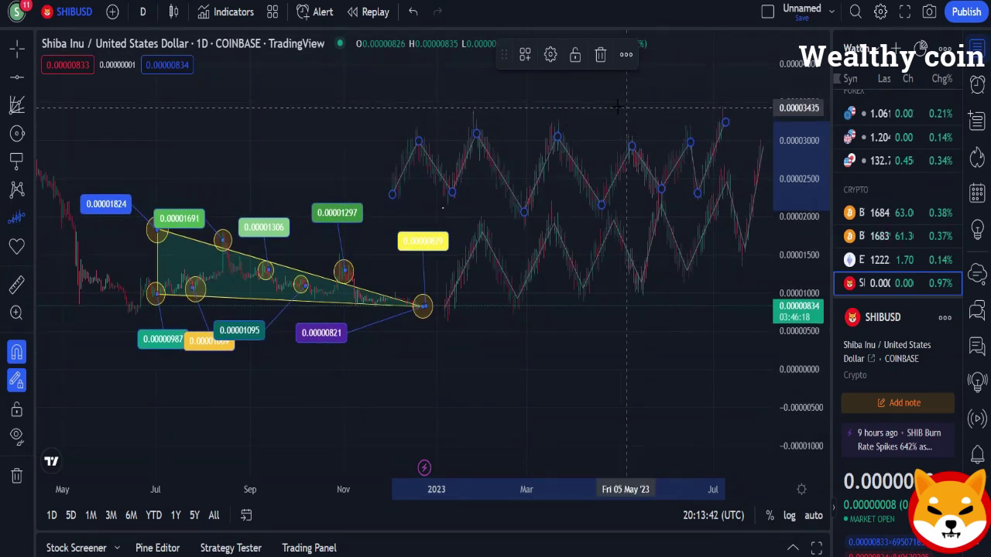
left_click_drag(328, 97, 199, 140)
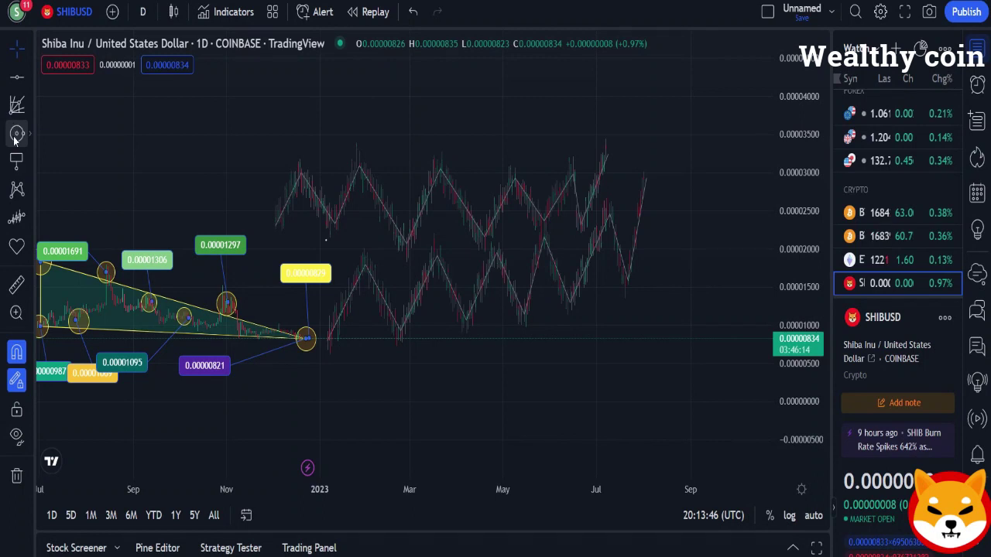
left_click(16, 160)
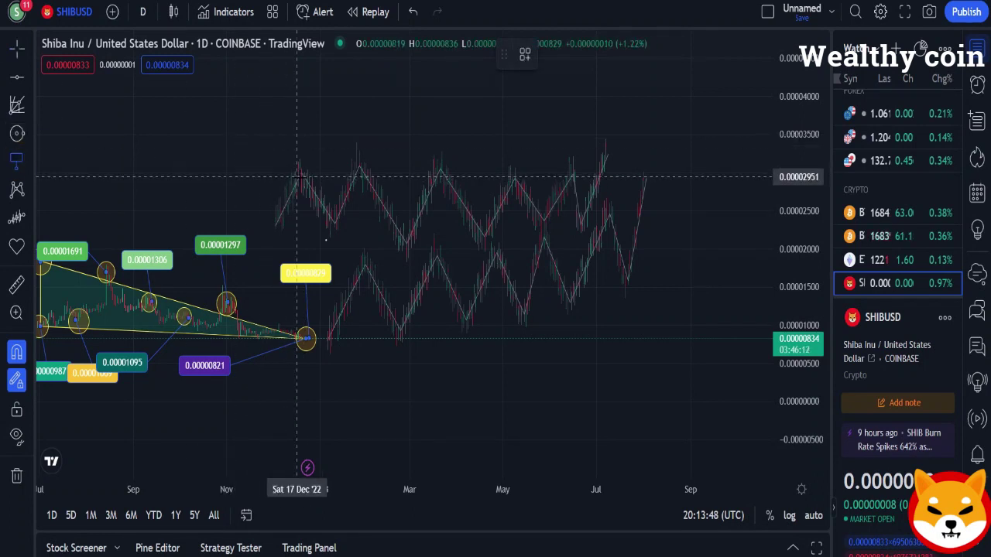
left_click_drag(297, 177, 296, 127)
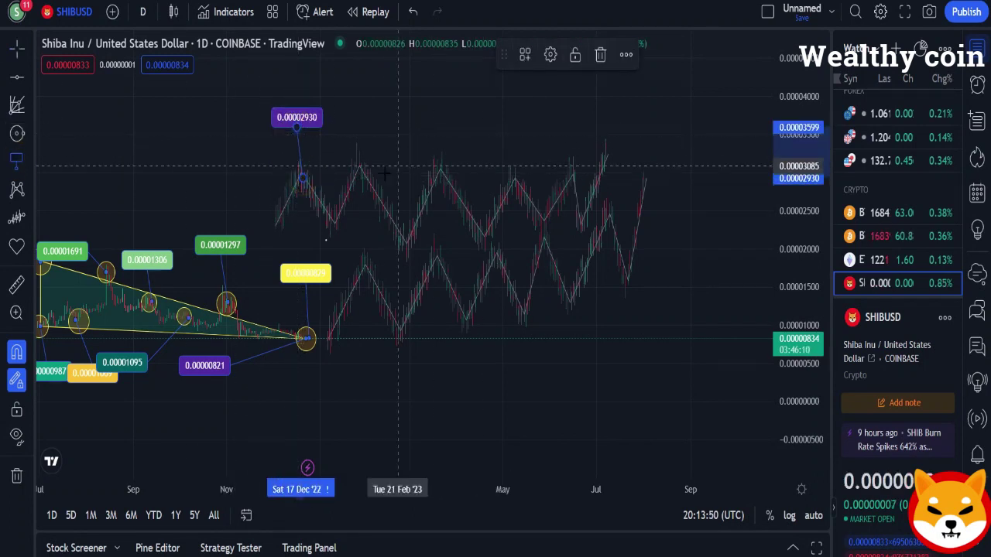
Add a price note above the upper ghost feed's second peak at about 0.00003095 with a yellow label background.
left_click_drag(359, 165, 394, 116)
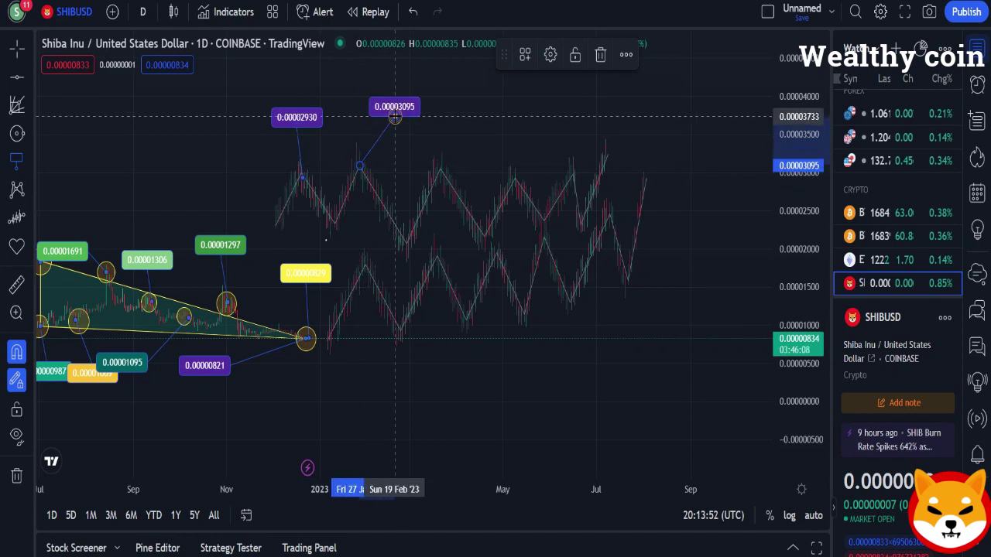
left_click(550, 54)
left_click(475, 270)
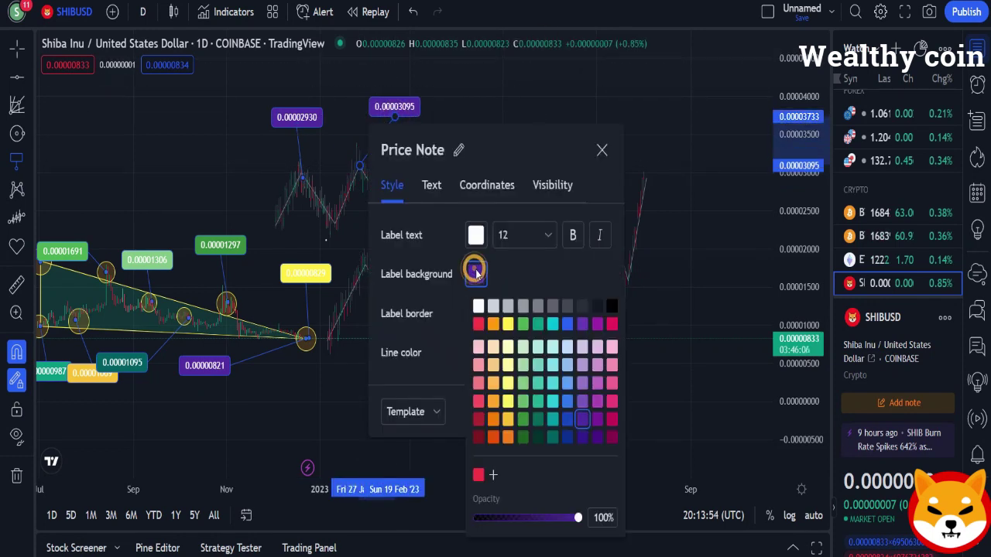
left_click(508, 325)
left_click(601, 151)
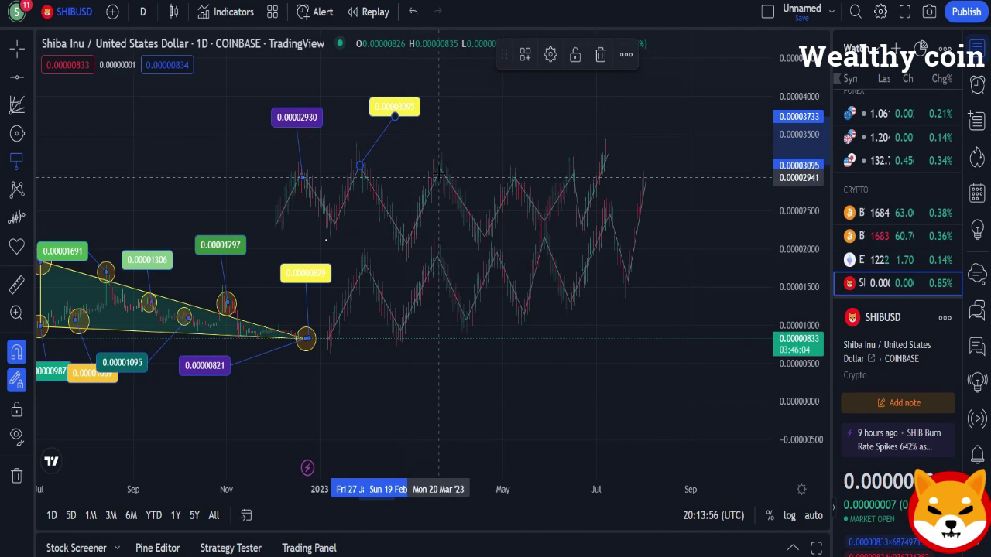
Add a price note above the upper ghost feed's third peak at about 0.00003013 with a light cyan label background.
left_click_drag(438, 170, 461, 114)
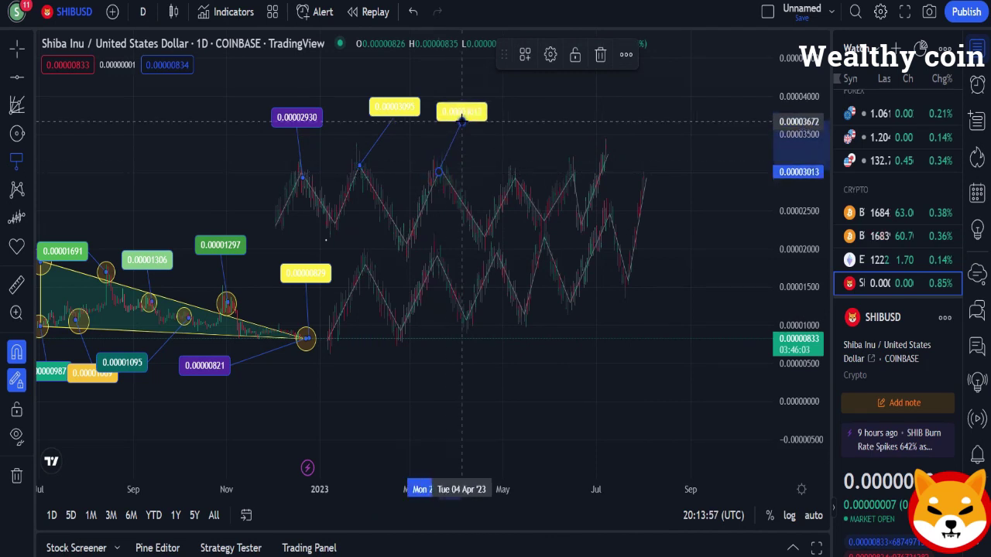
left_click(550, 54)
left_click(478, 276)
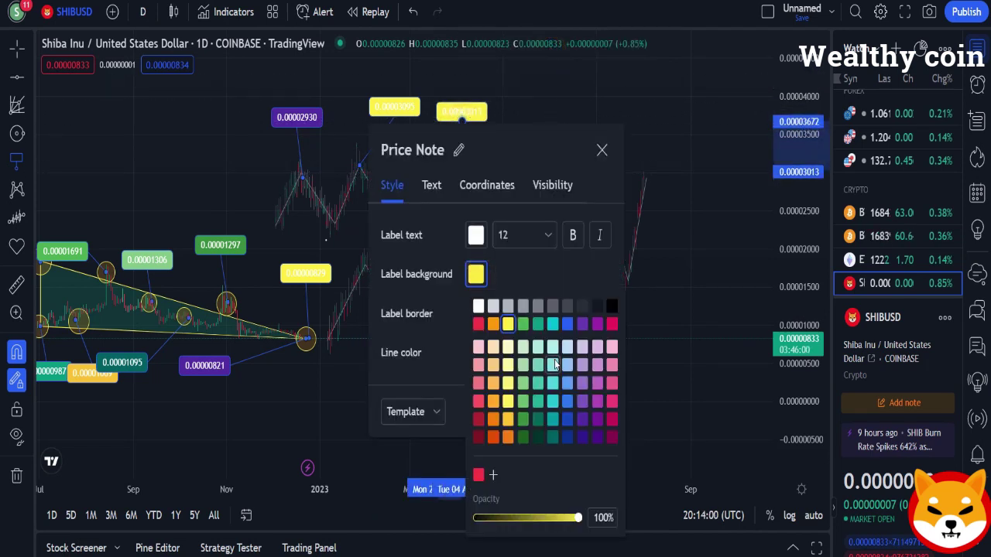
left_click(600, 147)
left_click(602, 149)
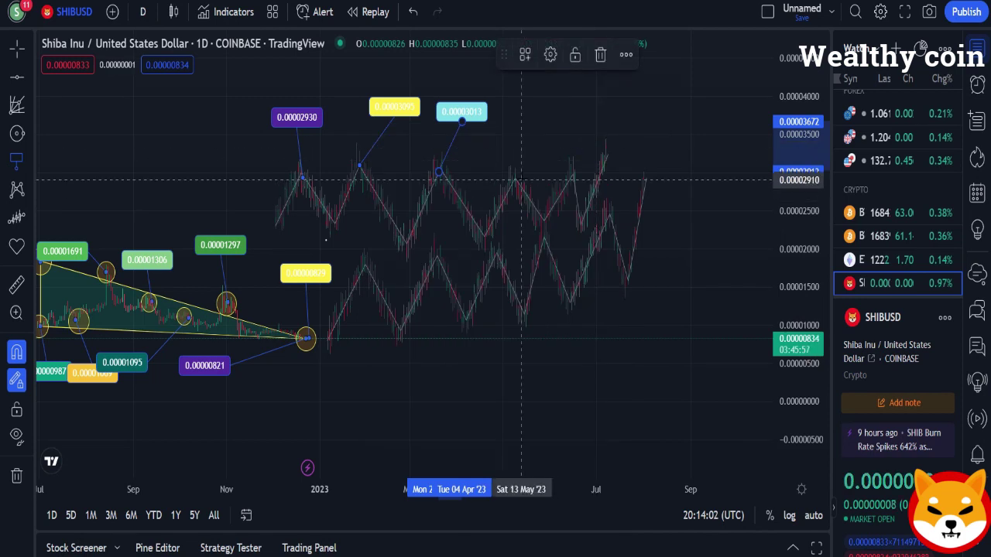
Add a price note above the upper ghost feed's fourth peak at about 0.00002910 with a blue label background.
left_click_drag(521, 180, 535, 125)
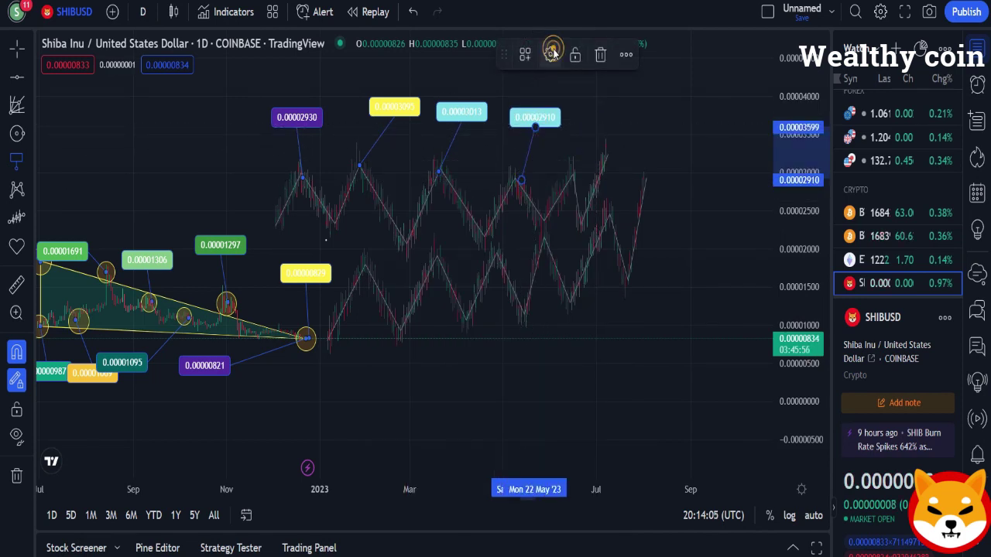
left_click(552, 52)
left_click(473, 273)
left_click(569, 401)
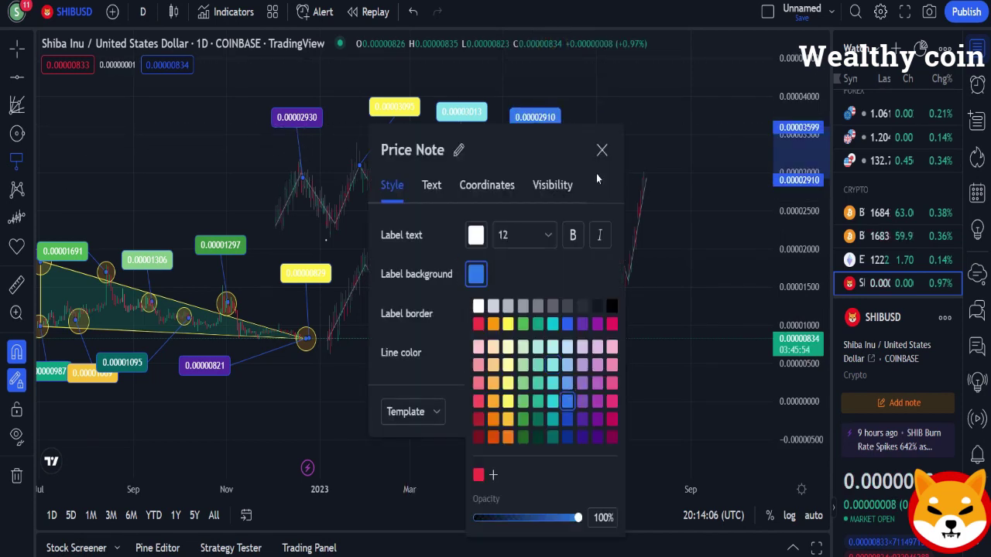
left_click(600, 147)
left_click(601, 149)
Add a price note above the upper ghost feed's fifth peak at about 0.00002951 with a turquoise label background.
left_click_drag(571, 177, 588, 111)
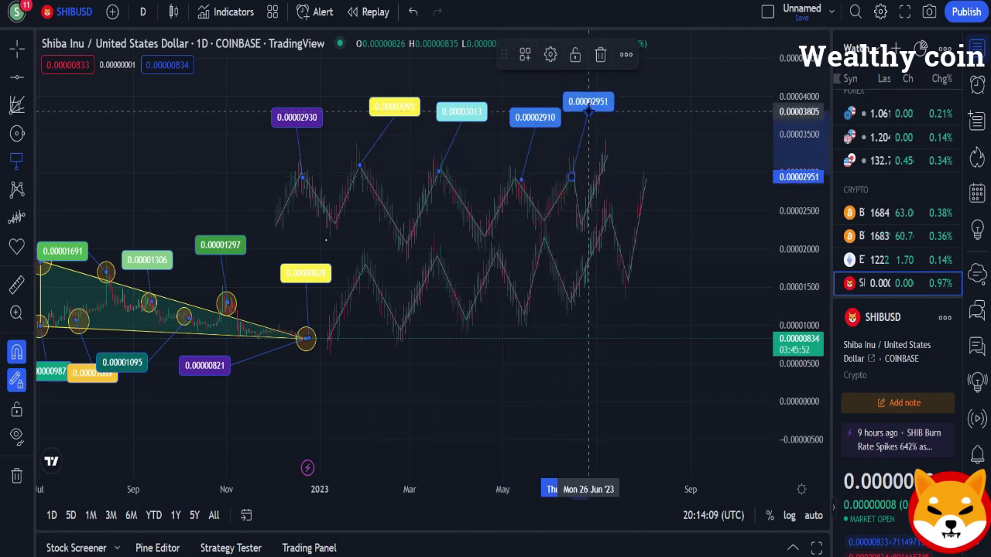
left_click(602, 112)
left_click(550, 55)
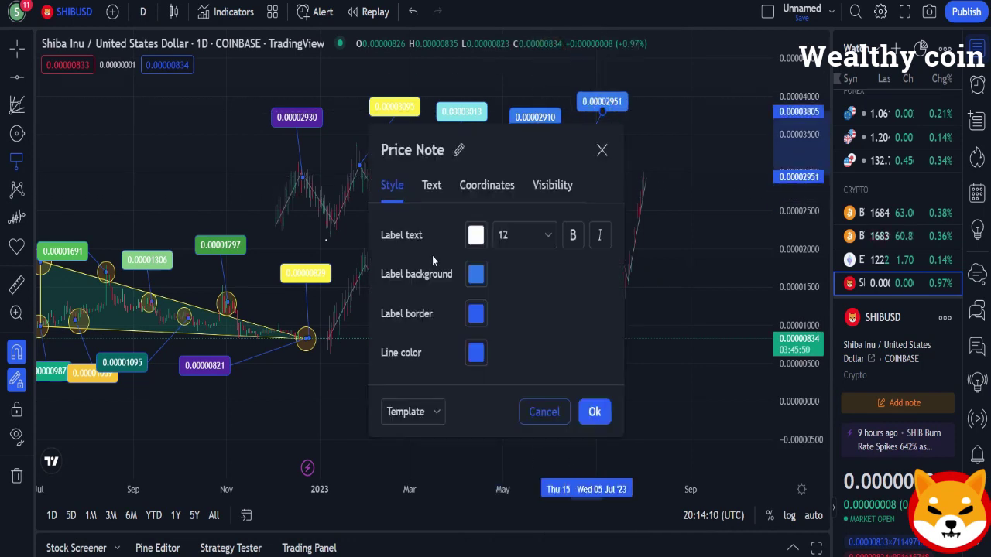
left_click(476, 275)
left_click(551, 383)
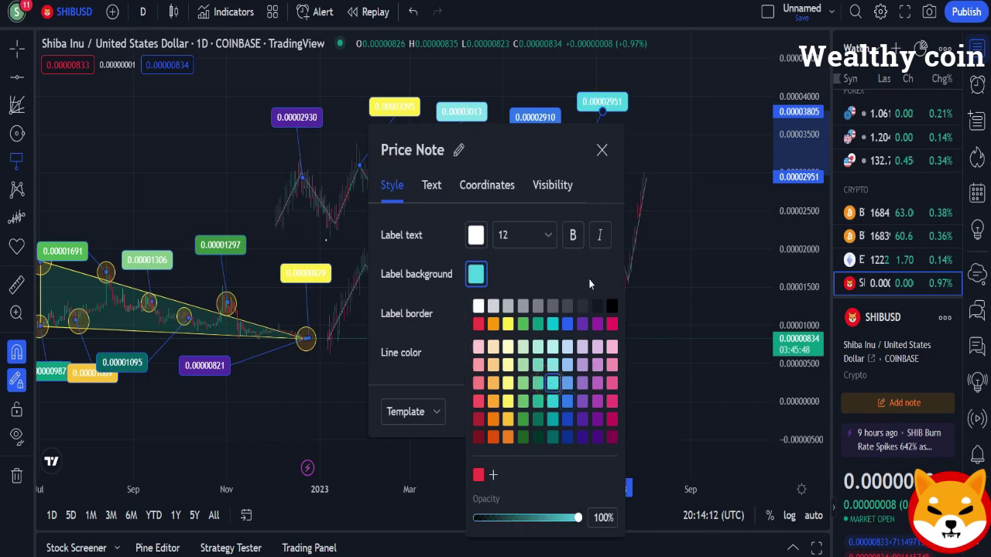
left_click(601, 150)
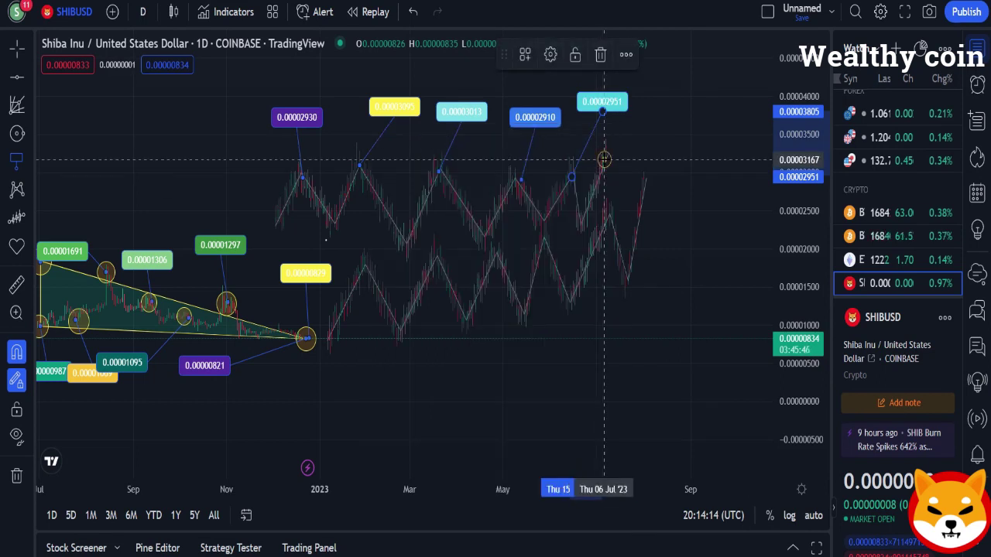
Add a price note beside the upper ghost feed's final high at about 0.00003167 with a green label background.
left_click_drag(604, 159, 670, 135)
left_click(548, 53)
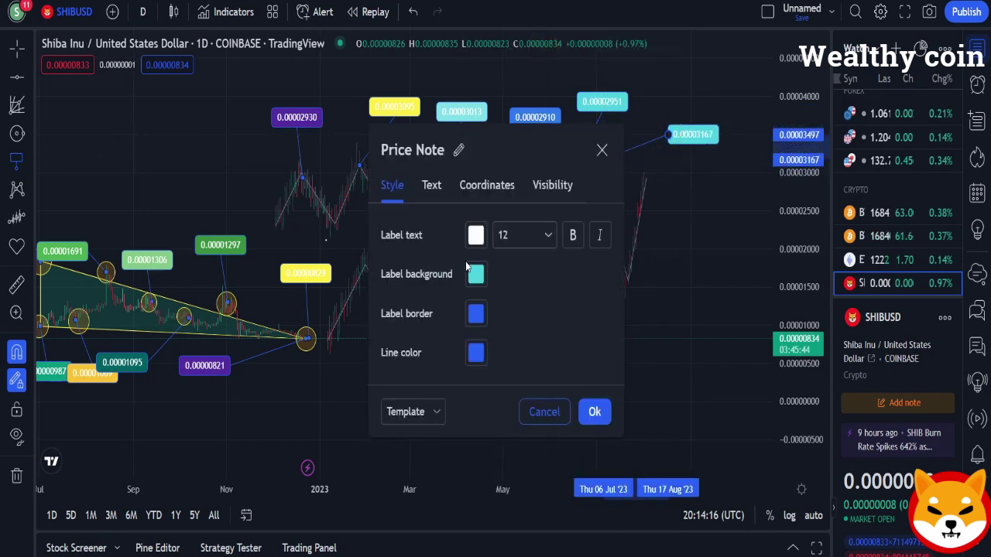
left_click(479, 278)
left_click(526, 419)
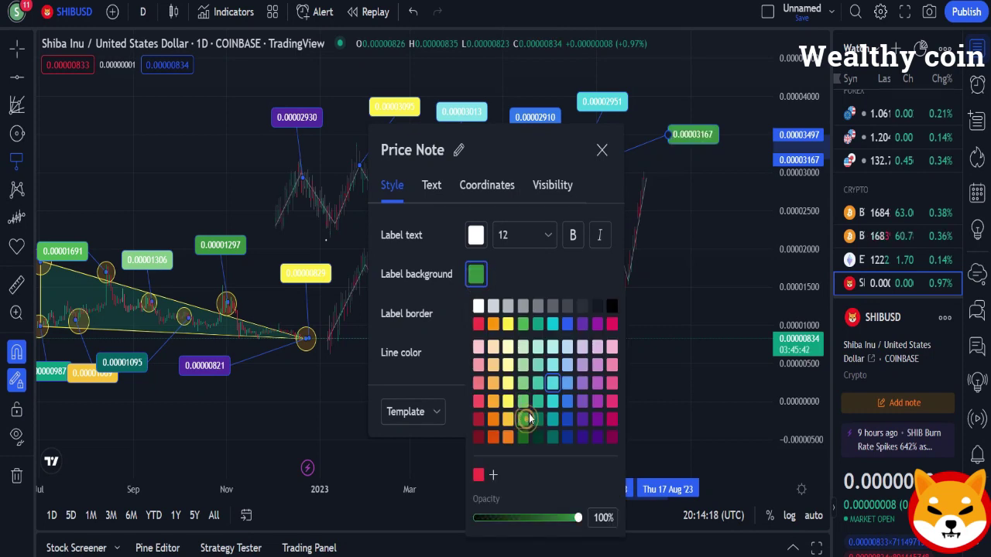
left_click(601, 150)
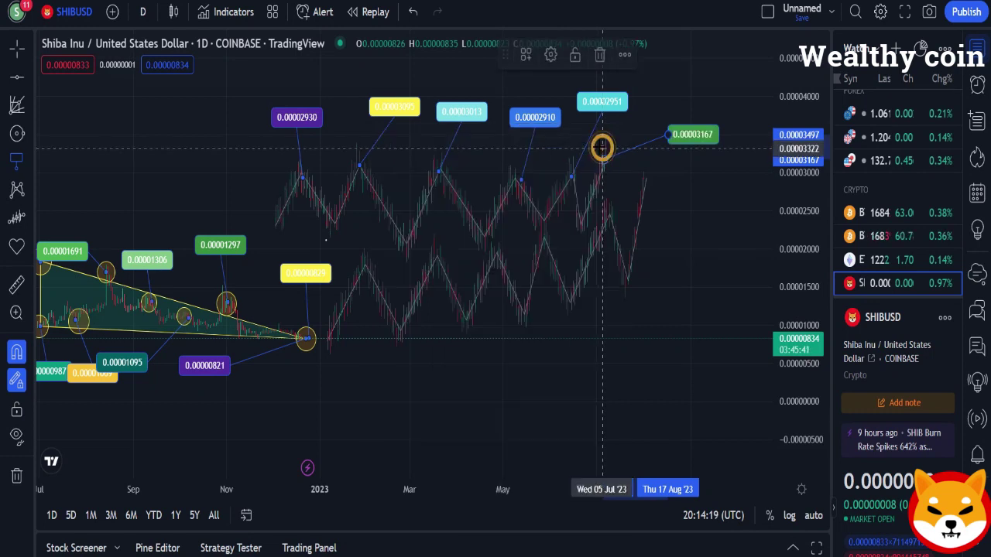
Add a price note below the lower ghost feed's start at about 0.00000871 with a light green label background.
left_click(332, 337)
left_click(356, 376)
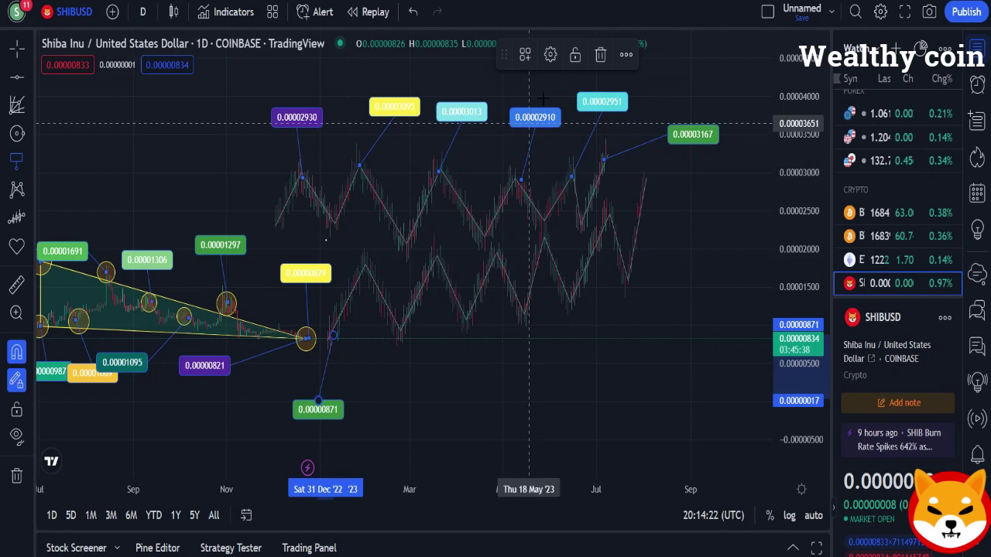
left_click(549, 55)
left_click(475, 276)
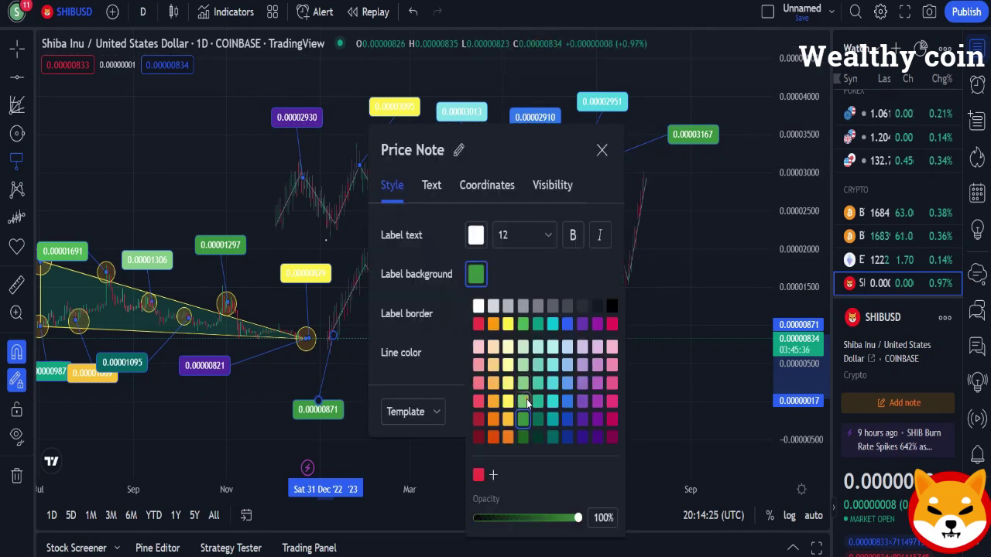
left_click(579, 266)
left_click(592, 411)
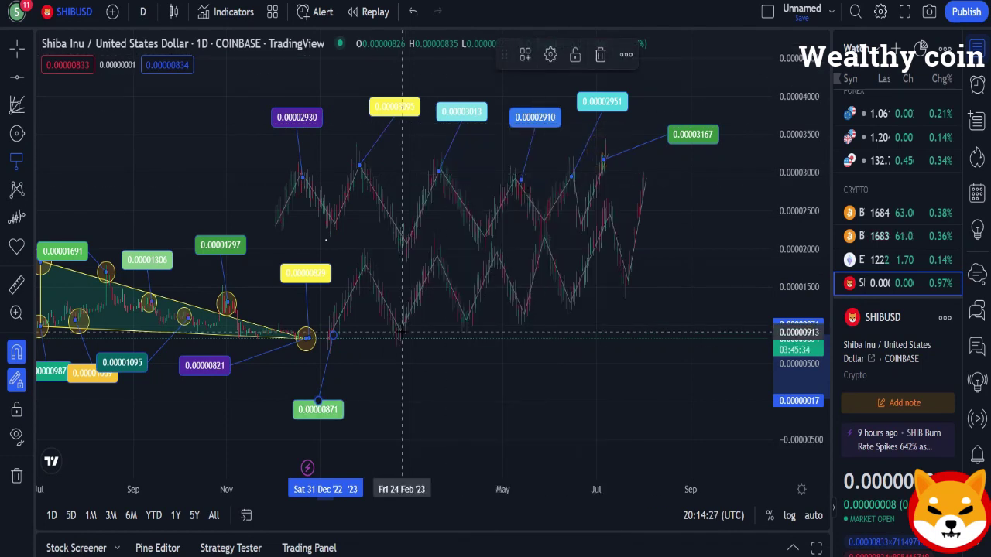
Add a price note below the lower ghost feed's late February low at about 0.00000913 with a dark green label background.
left_click(550, 54)
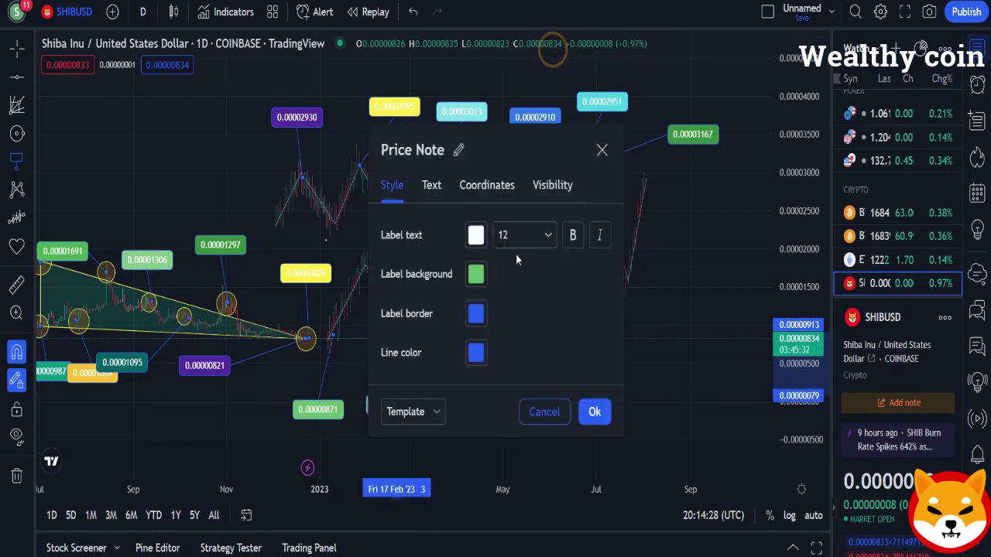
left_click(484, 269)
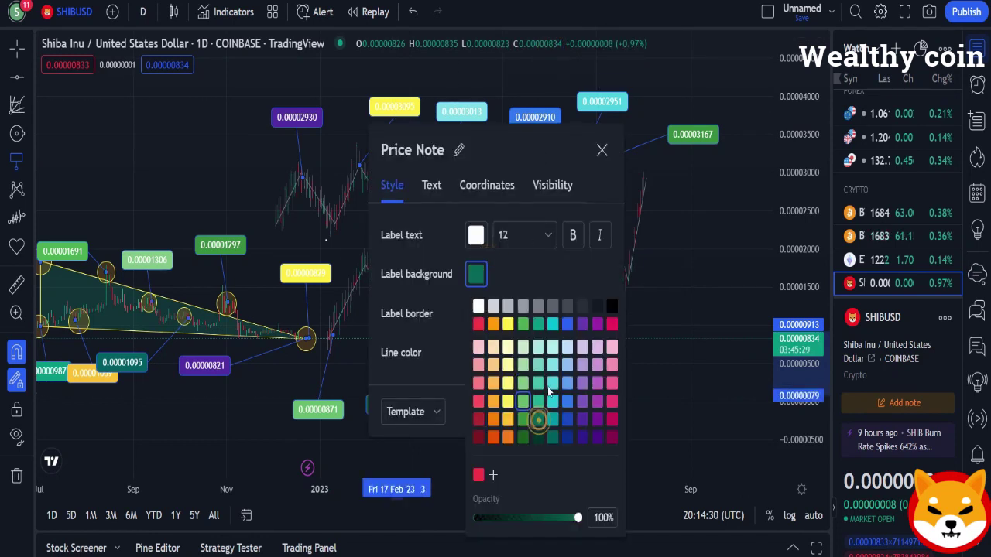
left_click(602, 149)
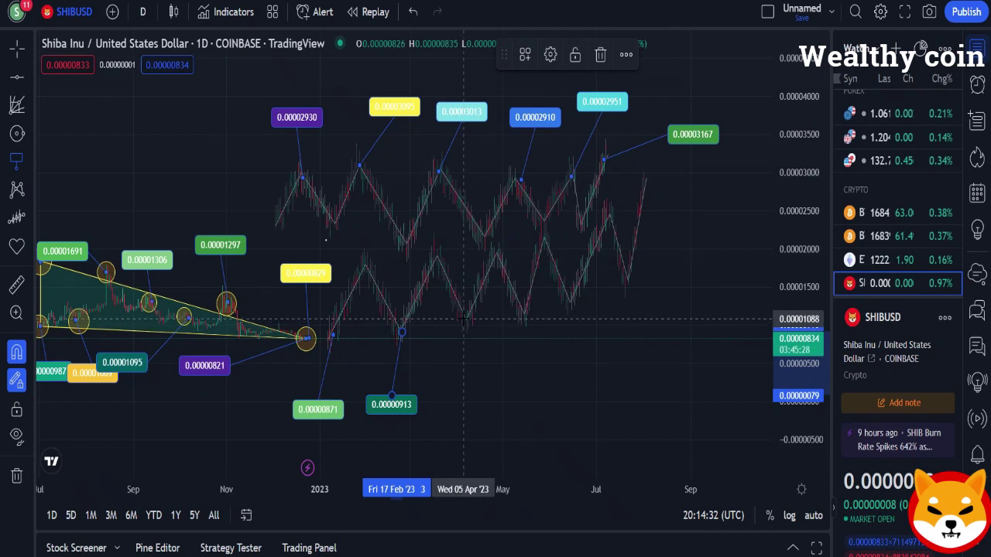
Add a price note below the lower ghost feed's early April low at about 0.00001088 with a purple label background.
left_click(546, 53)
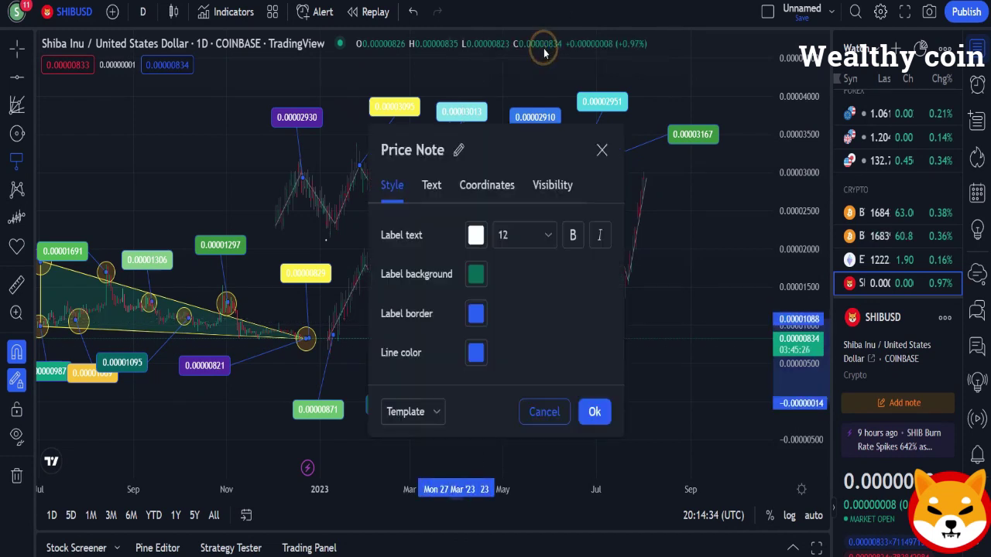
left_click(476, 275)
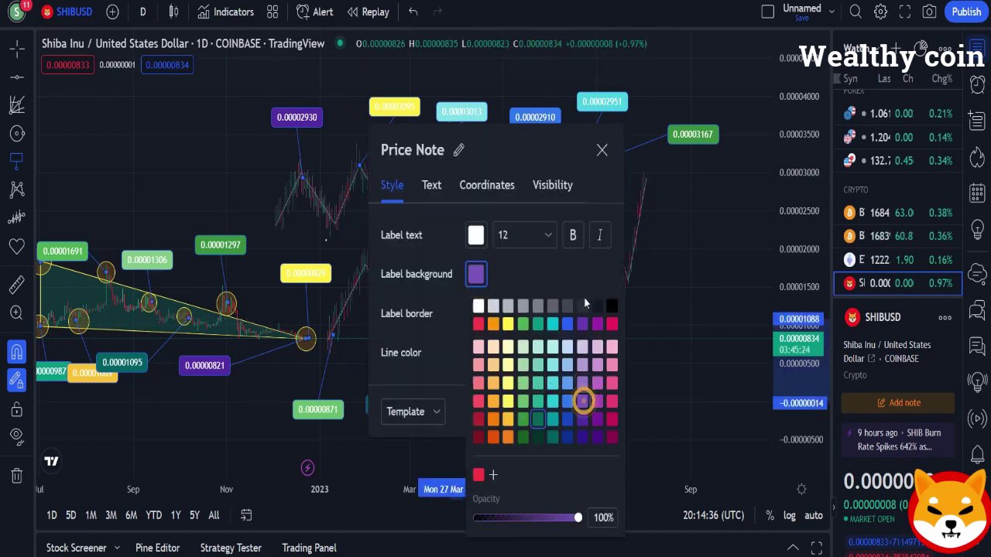
left_click(601, 151)
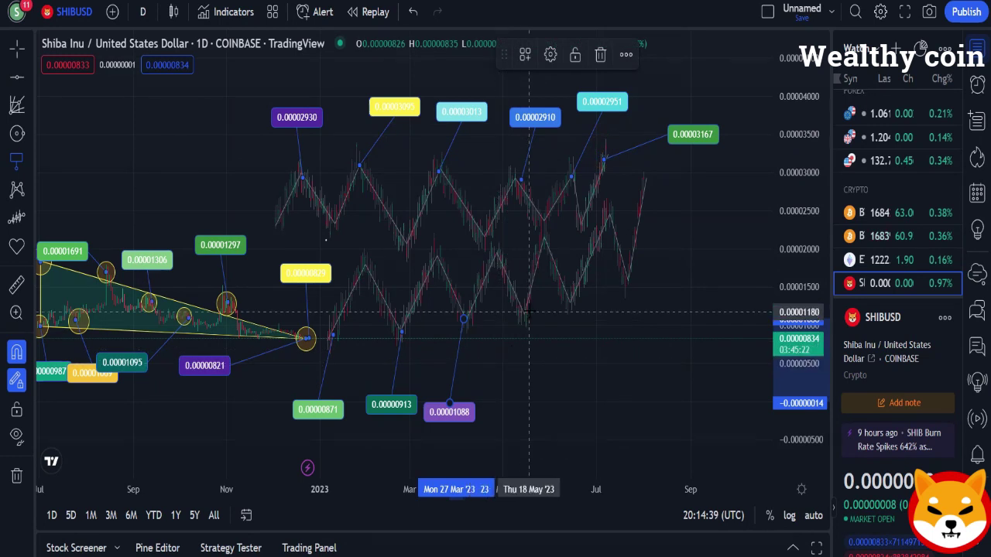
Add a price note below the lower ghost feed's mid-May low at about 0.00001180 with a light pink label background.
left_click_drag(525, 312, 513, 403)
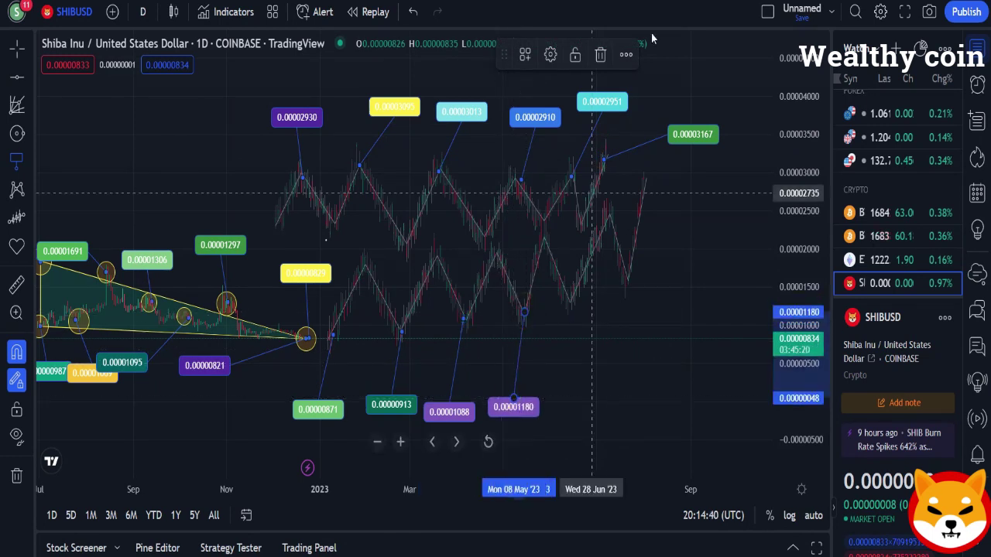
left_click(551, 56)
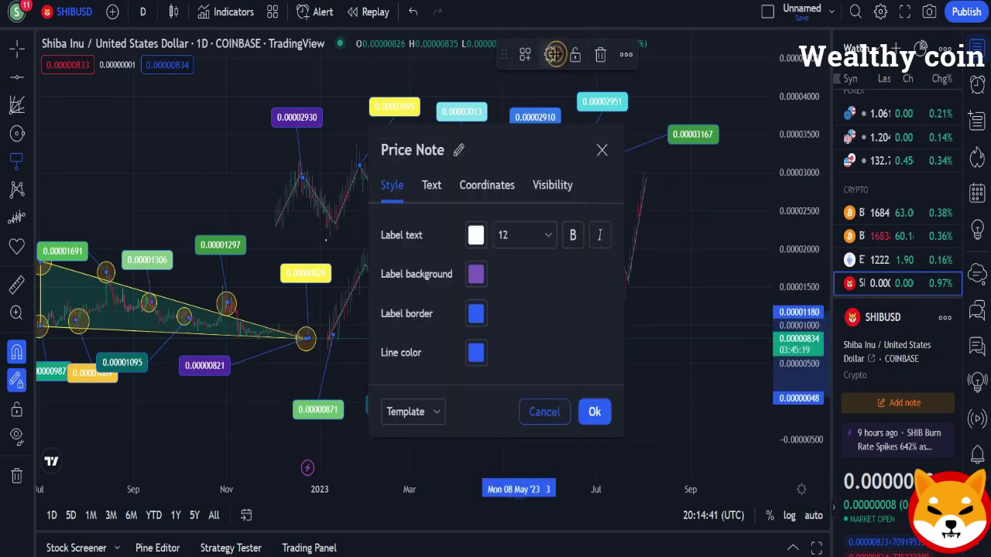
left_click(476, 276)
left_click(612, 346)
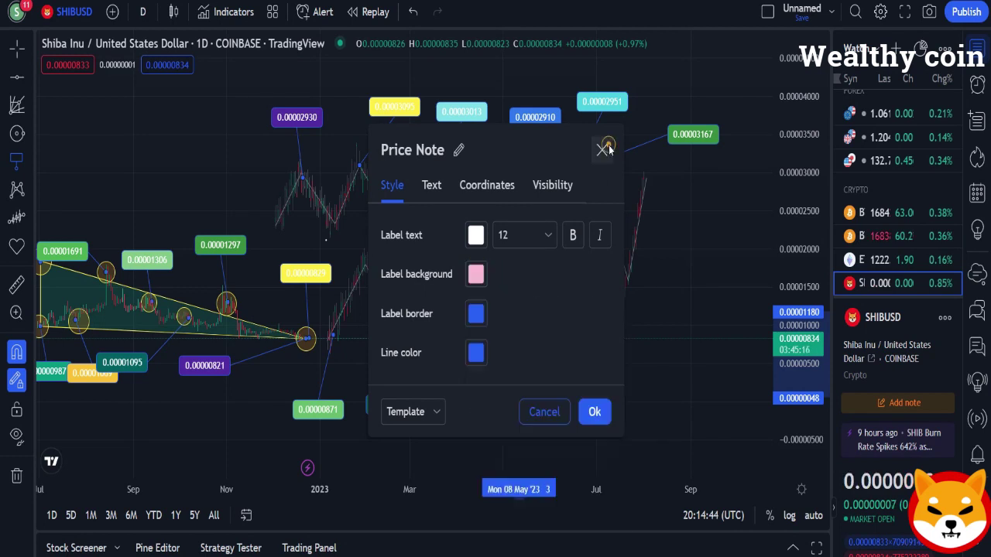
left_click(593, 411)
Add a price note below the lower ghost feed's mid-June low at about 0.00001335 with a light magenta label background.
left_click_drag(571, 299, 570, 403)
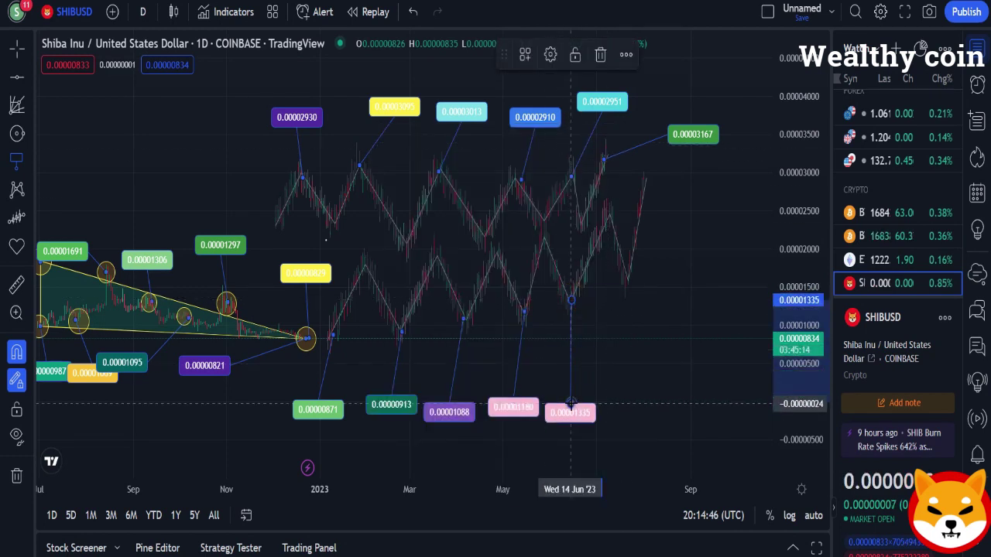
left_click(550, 53)
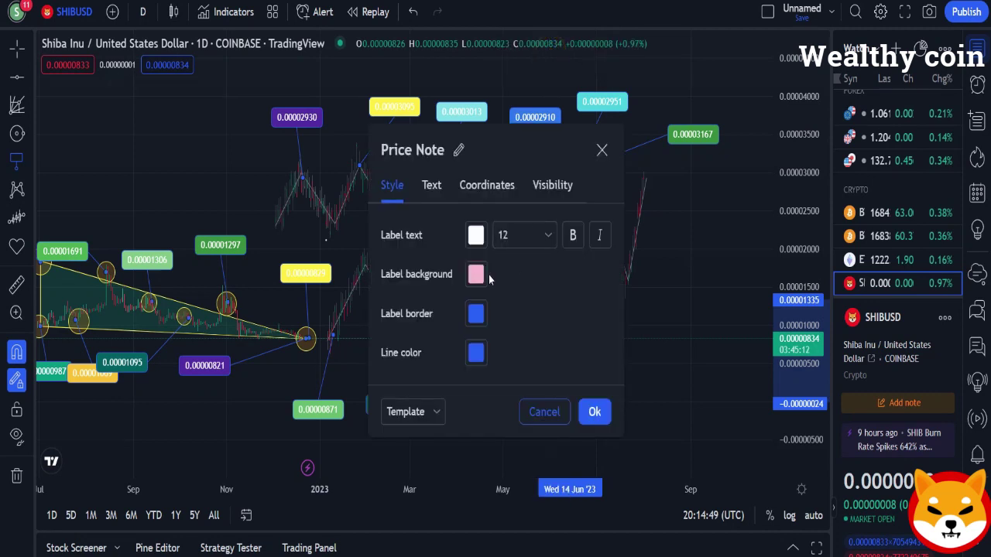
left_click(475, 273)
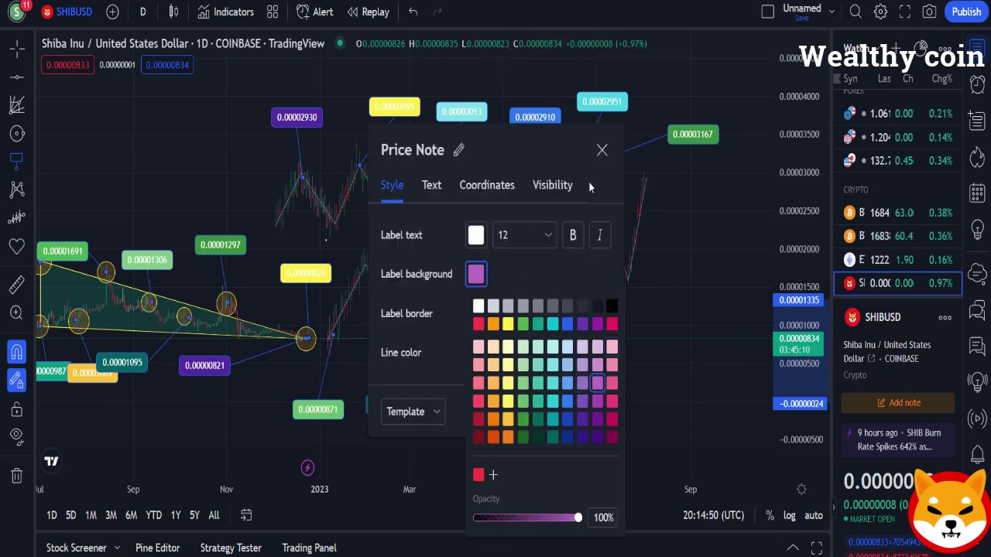
left_click(601, 150)
Add a price note below the lower ghost feed's last low at about 0.00001623 with a dark pink label background.
left_click(627, 277)
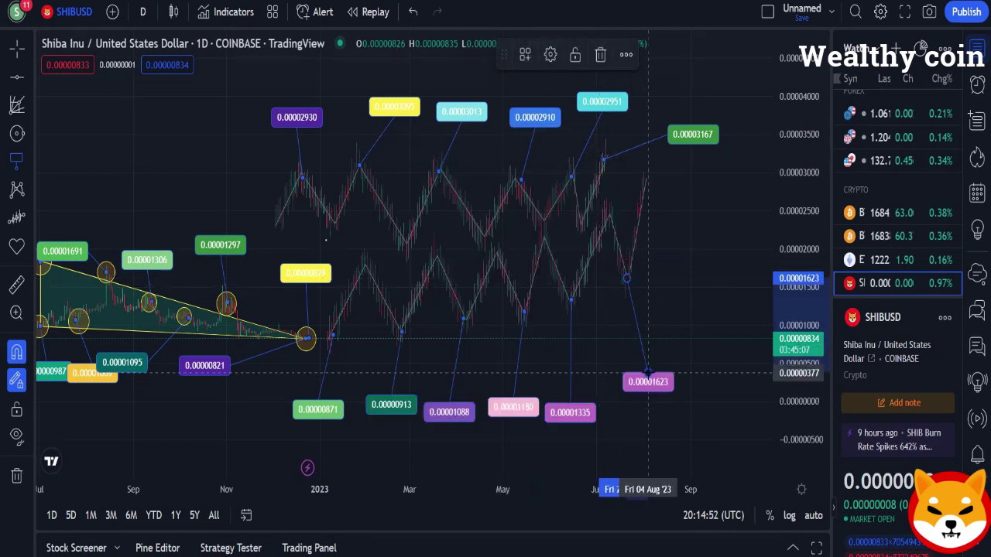
left_click(649, 374)
left_click(550, 52)
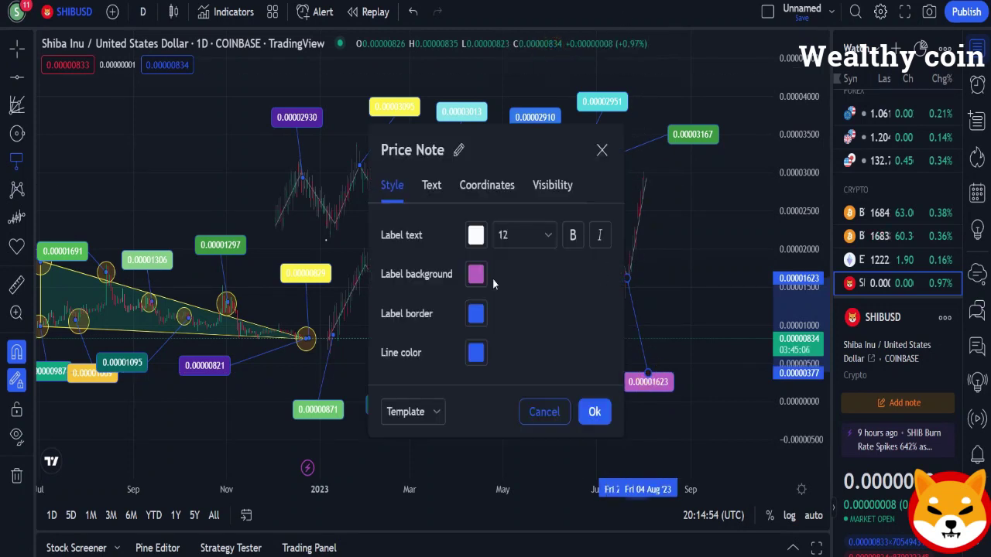
left_click(477, 275)
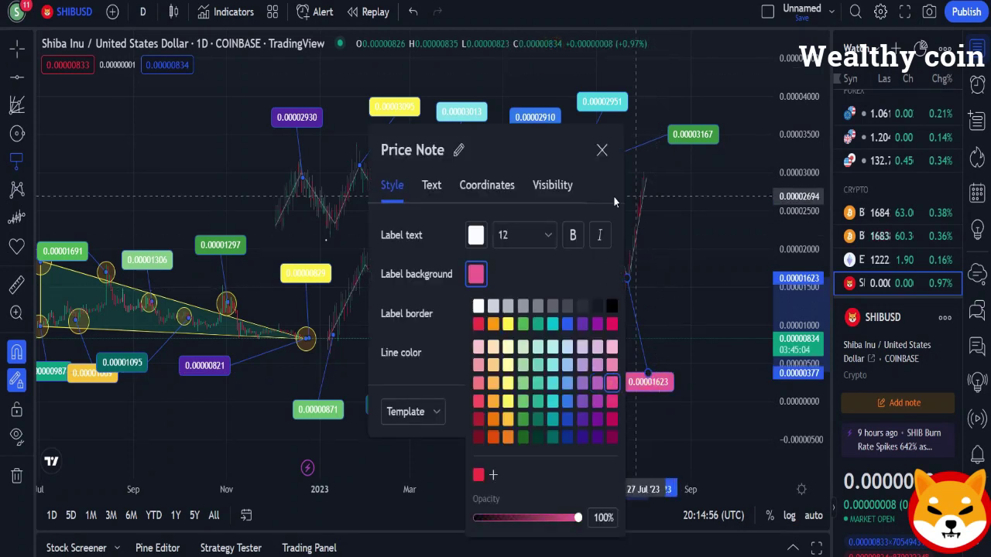
left_click(601, 150)
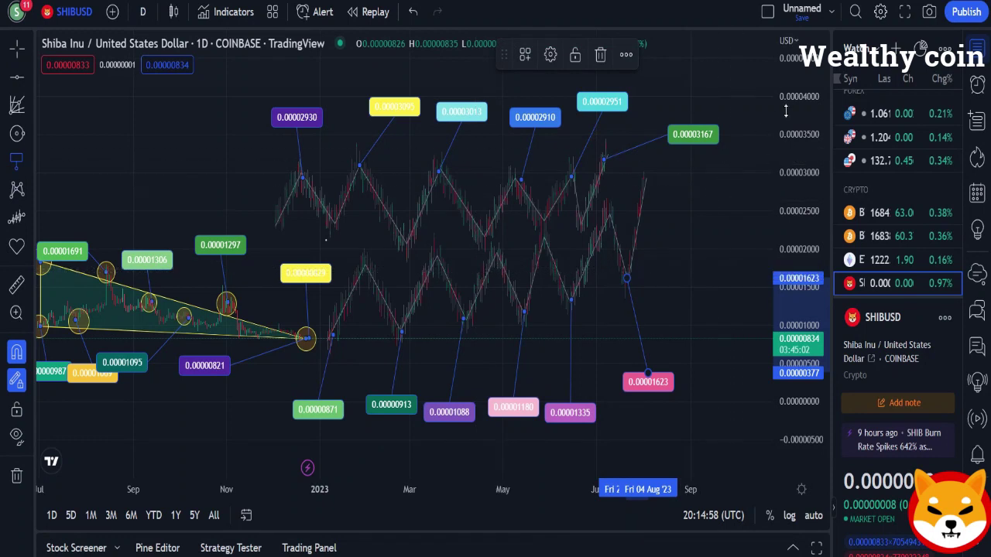
Draw a rectangle around both ghost feeds and their notes, from 15 Nov 2022 at about 0.00004437 to 1 Oct 2023 at about −0.00000873.
left_click(17, 158)
left_click(17, 150)
left_click(16, 133)
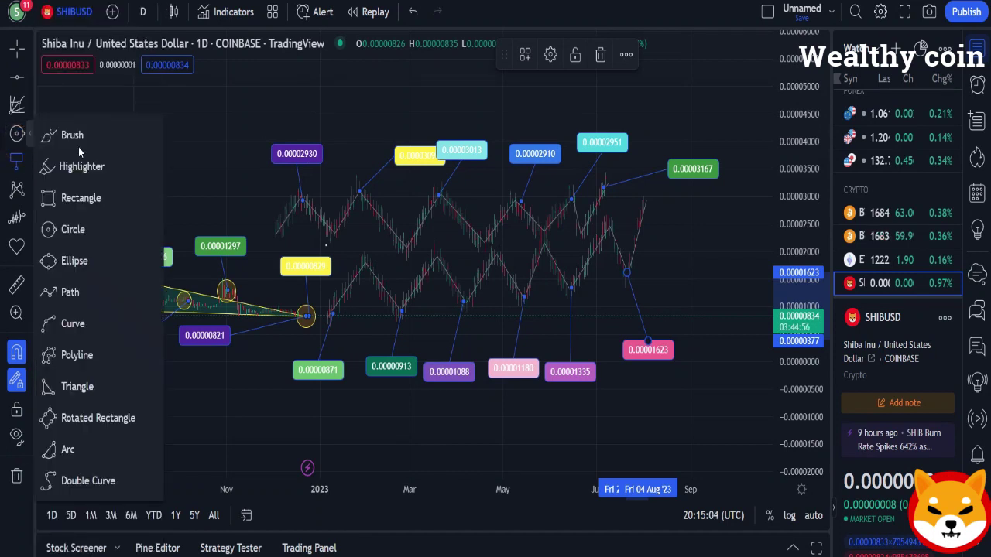
left_click(72, 198)
mouse_move(247, 118)
left_mouse_down()
mouse_move(336, 405)
mouse_move(701, 417)
mouse_move(736, 409)
left_mouse_up()
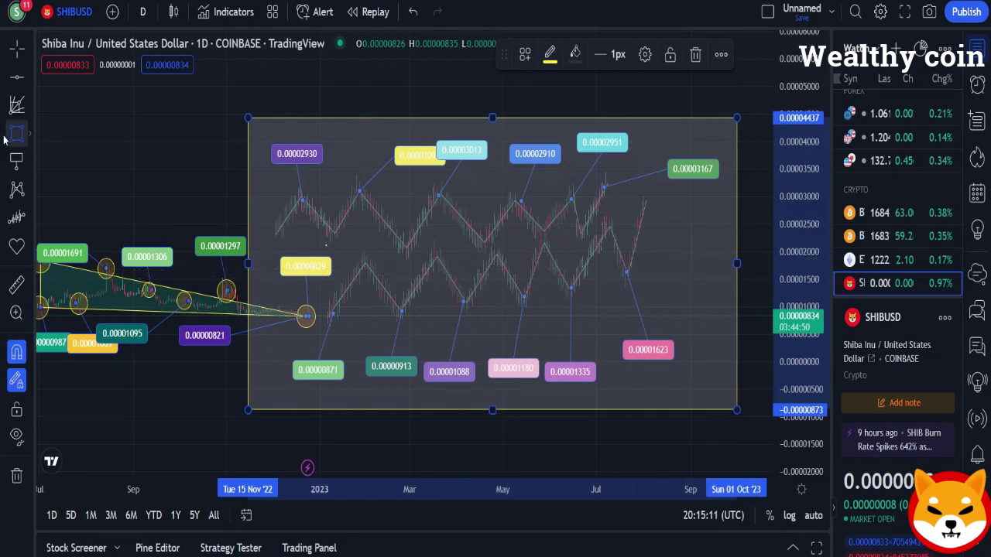
Draw a Gann Box inside the rectangle from 21 Nov 2022 at about 0.00004237 to 24 Sep 2023 at about −0.00000644.
left_click(16, 109)
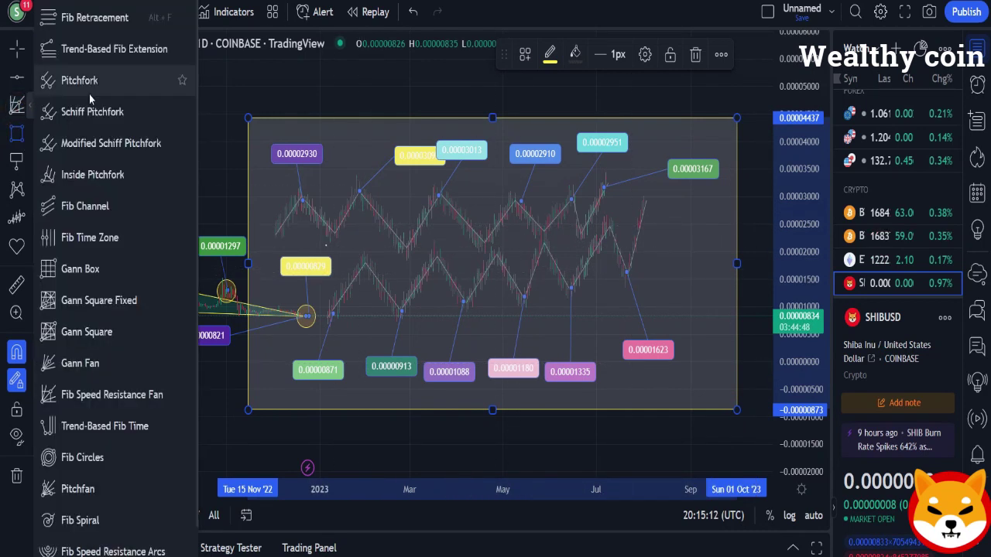
left_click(69, 269)
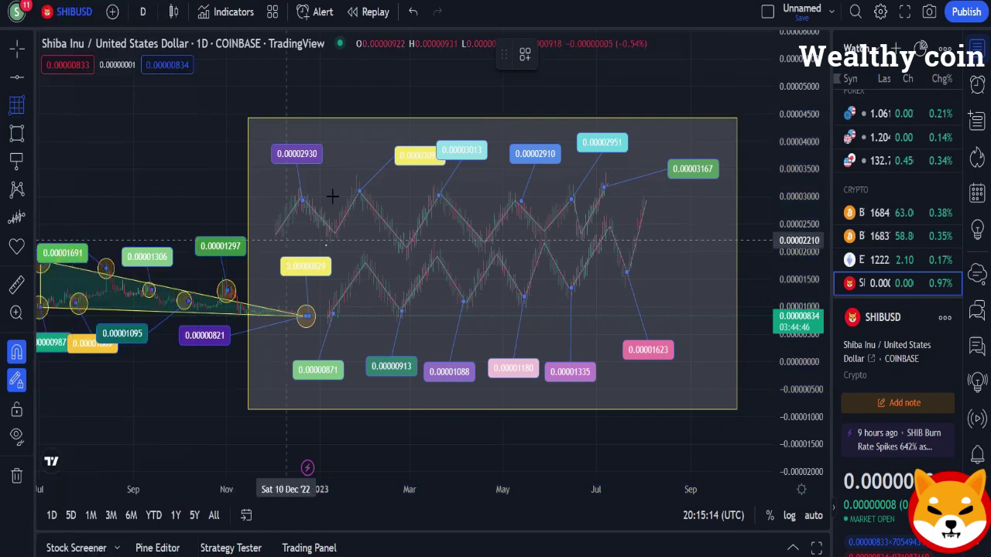
mouse_move(257, 127)
left_mouse_down()
mouse_move(293, 309)
mouse_move(726, 397)
left_mouse_up()
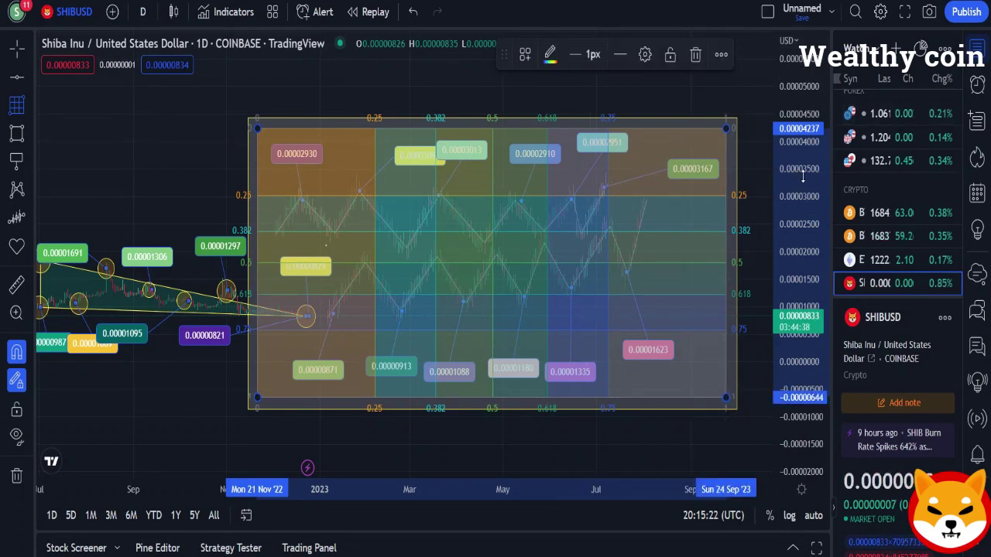
Draw a closed eight-point polyline inside the Gann Box, starting at 26 Jan 2023 near 0.00003848 and extending to mid-June 2023.
left_click_drag(803, 177, 802, 204)
scroll(598, 179, "down", 2)
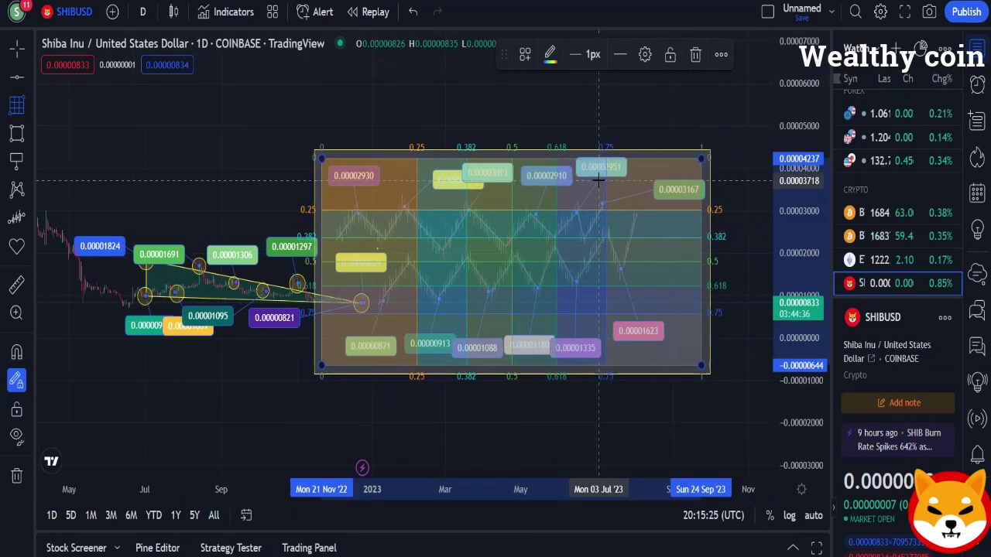
key("ctrl")
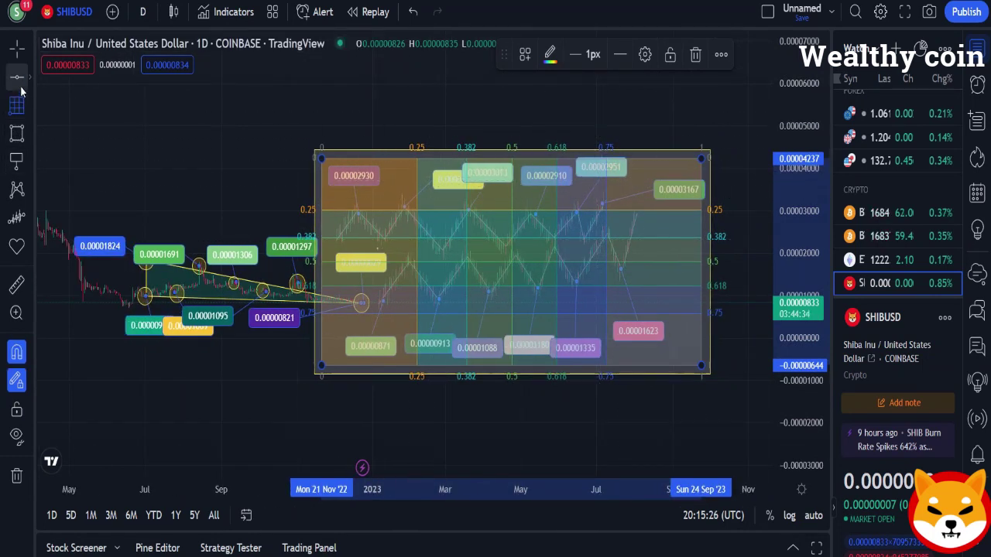
left_click(20, 141)
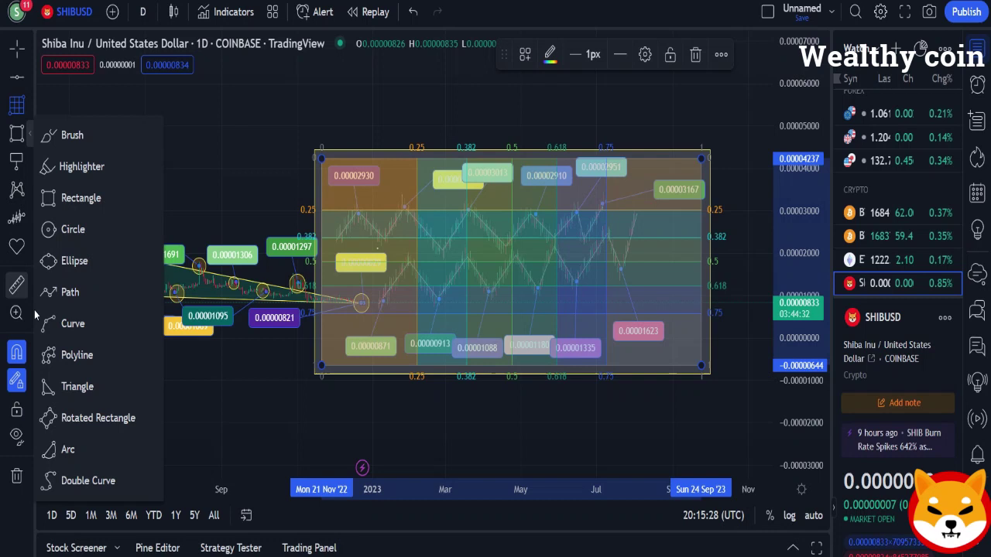
left_click(71, 354)
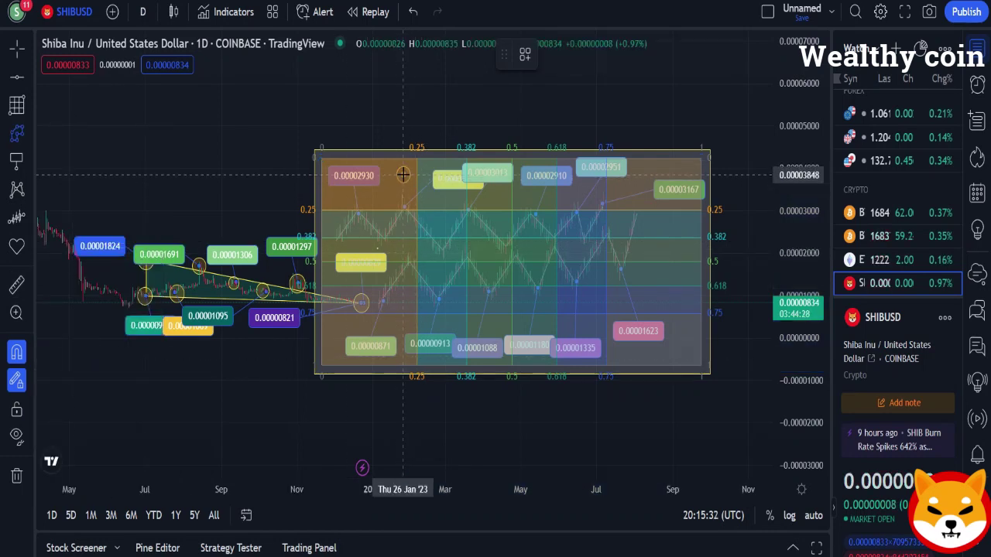
left_click(403, 174)
left_click(399, 234)
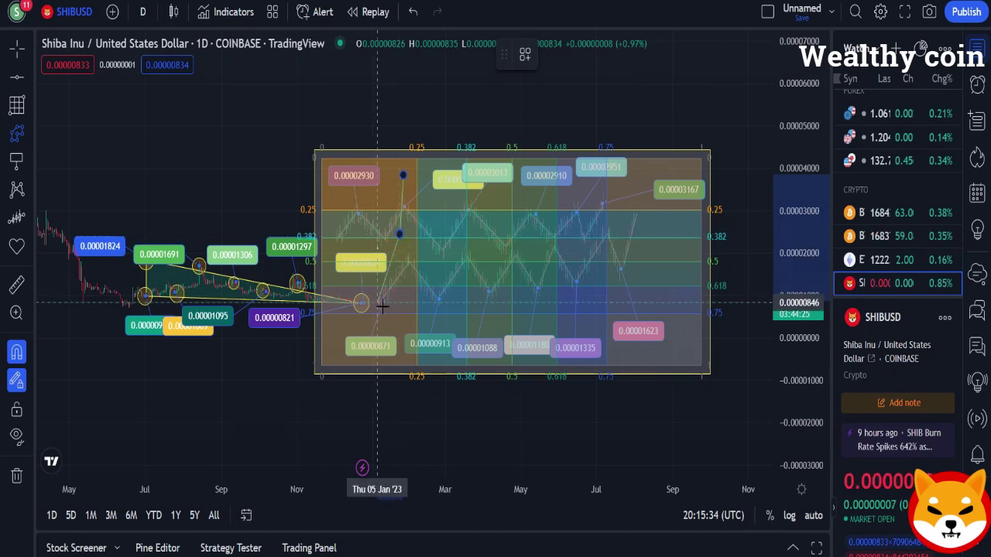
left_click(415, 313)
left_click(531, 321)
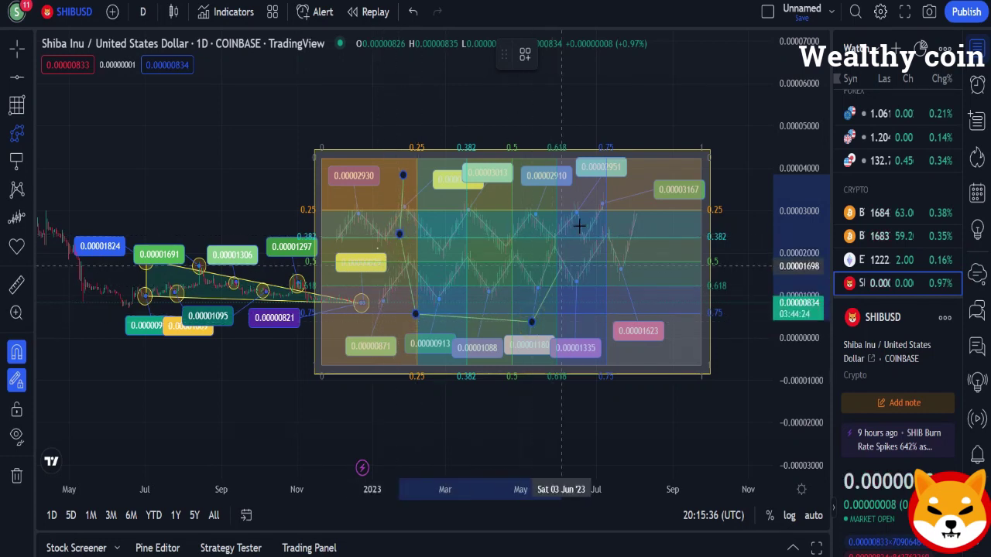
left_click(579, 225)
left_click(505, 214)
left_click(460, 269)
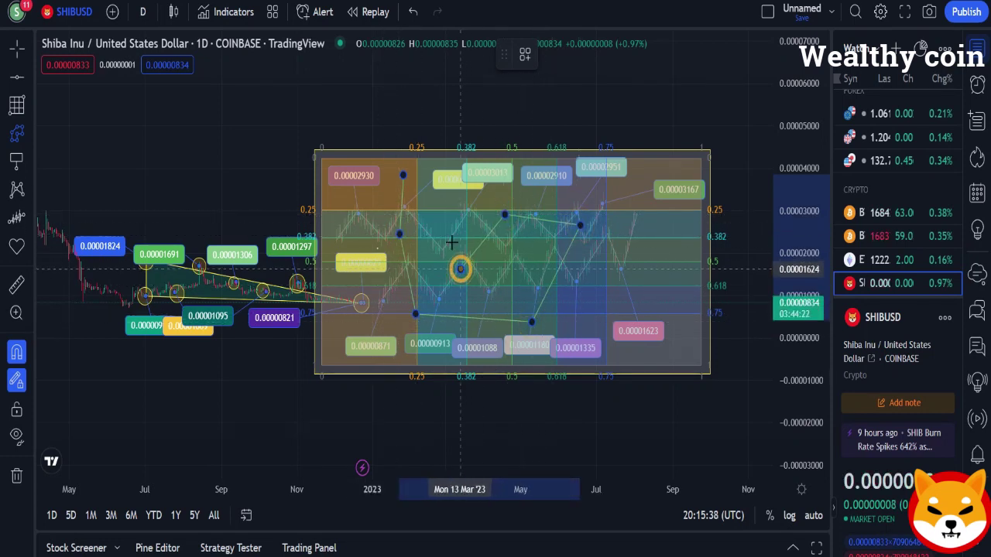
left_click(441, 206)
left_click(402, 174)
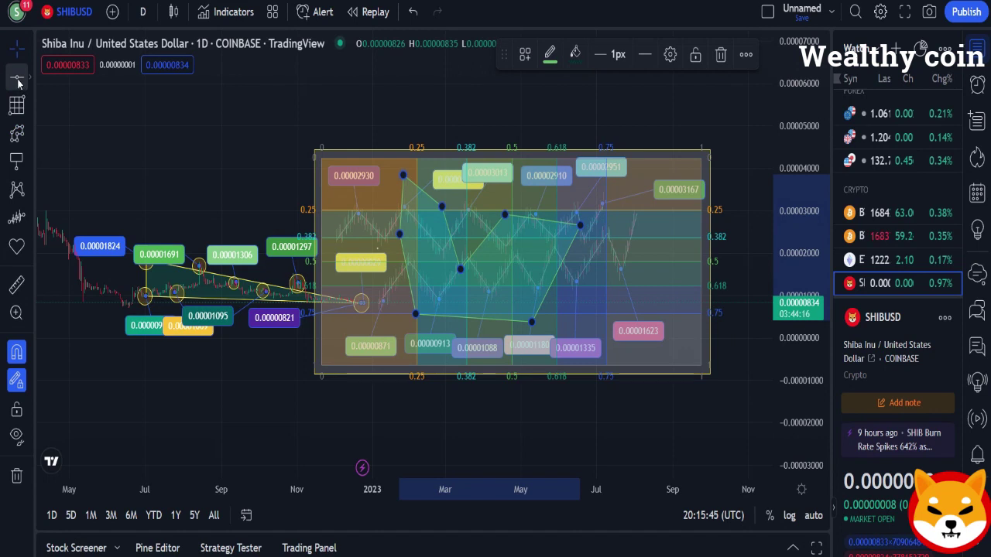
Circle five polyline corners with white brush strokes: the highest point, the inner notch, the rightmost point and both lower corners.
left_click(19, 161)
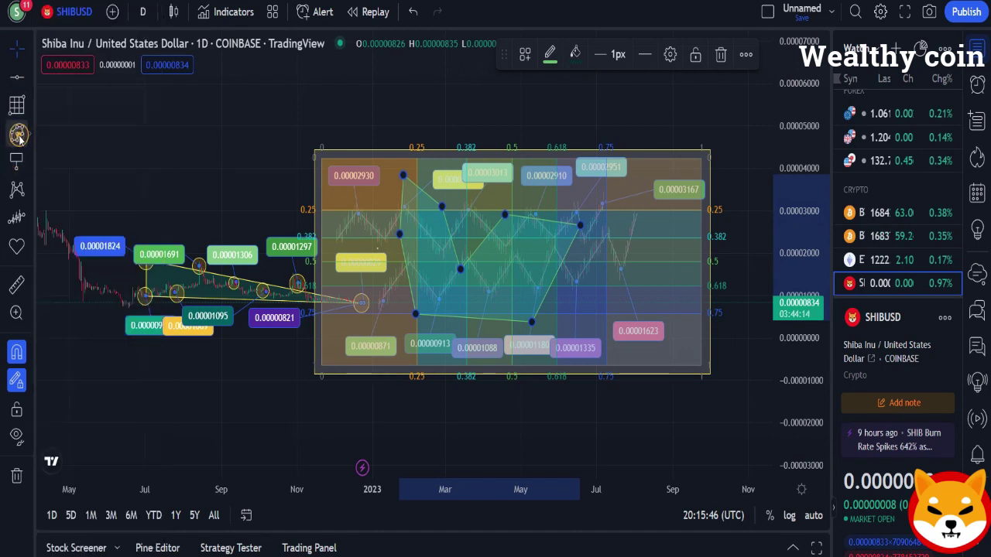
left_click(17, 133)
left_click(60, 133)
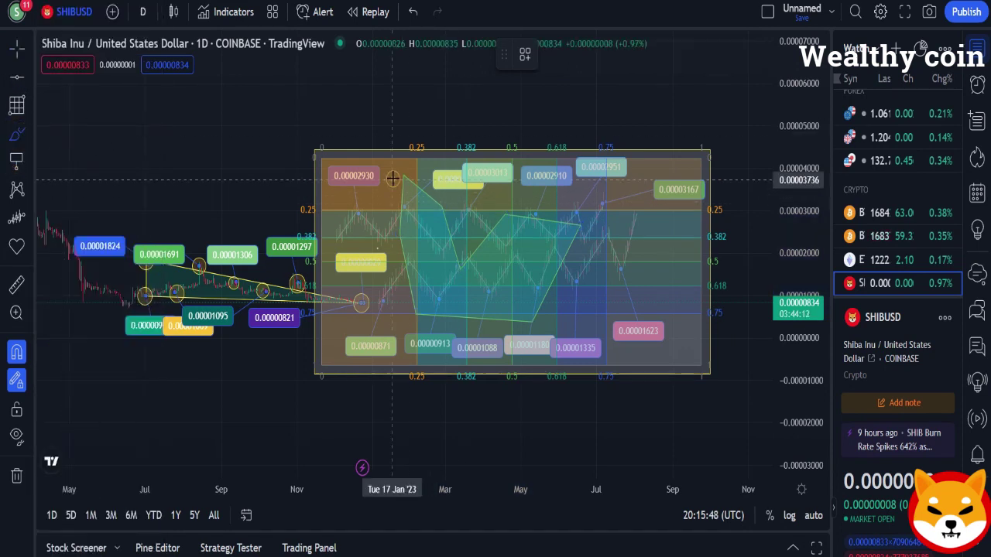
mouse_move(394, 179)
left_mouse_down()
mouse_move(419, 188)
mouse_move(396, 177)
left_mouse_up()
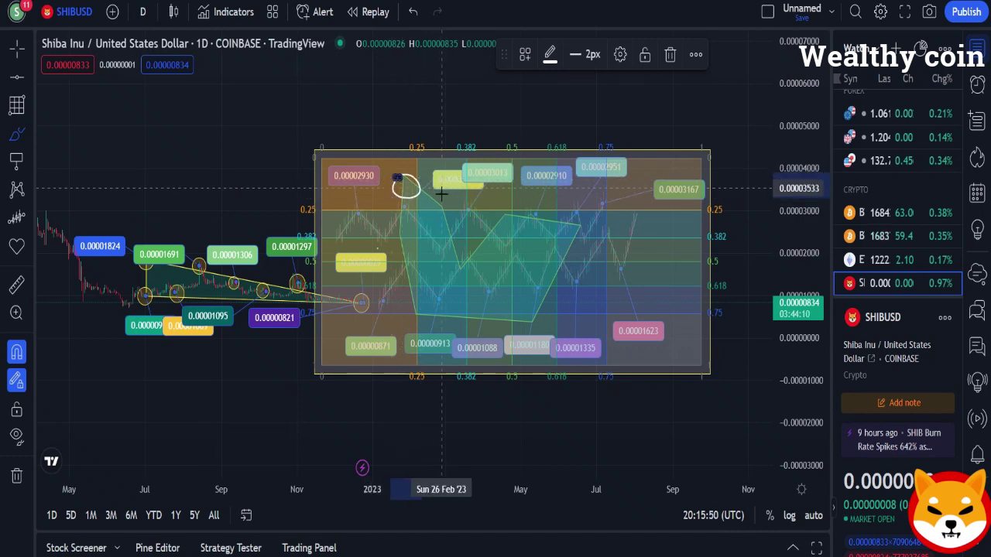
mouse_move(462, 243)
left_mouse_down()
mouse_move(489, 276)
mouse_move(454, 258)
left_mouse_up()
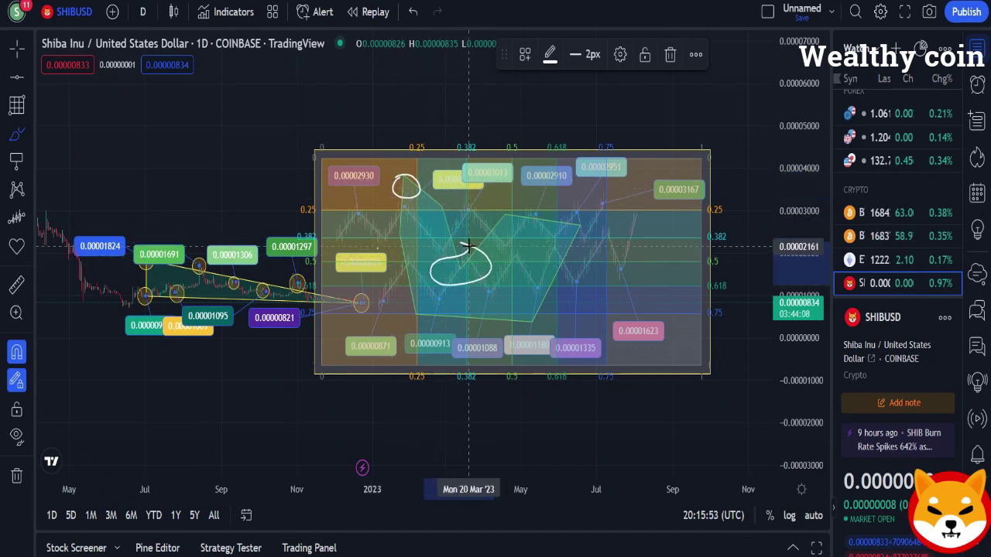
mouse_move(570, 221)
left_mouse_down()
mouse_move(581, 246)
mouse_move(576, 220)
left_mouse_up()
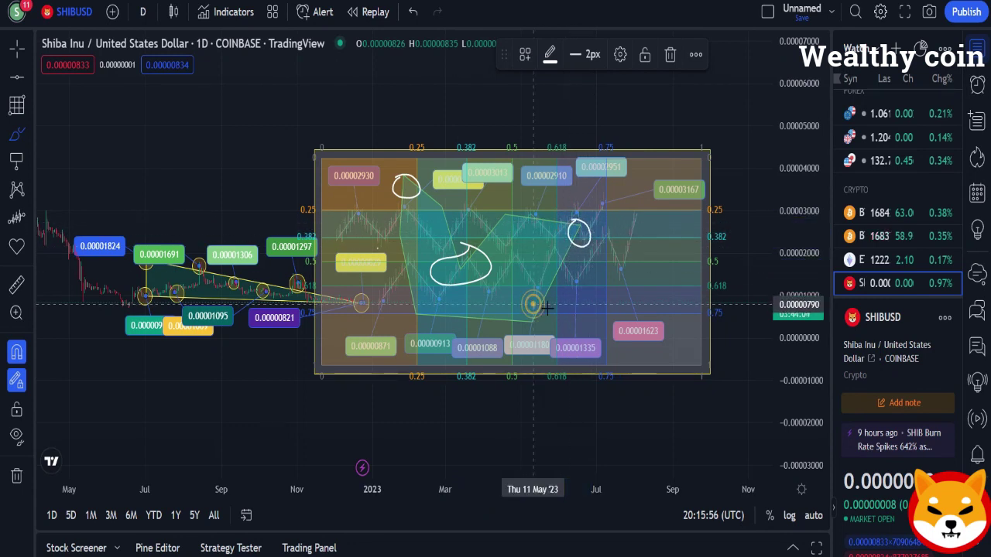
mouse_move(534, 305)
left_mouse_down()
mouse_move(511, 332)
mouse_move(534, 307)
left_mouse_up()
mouse_move(400, 296)
left_mouse_down()
mouse_move(389, 329)
mouse_move(408, 303)
left_mouse_up()
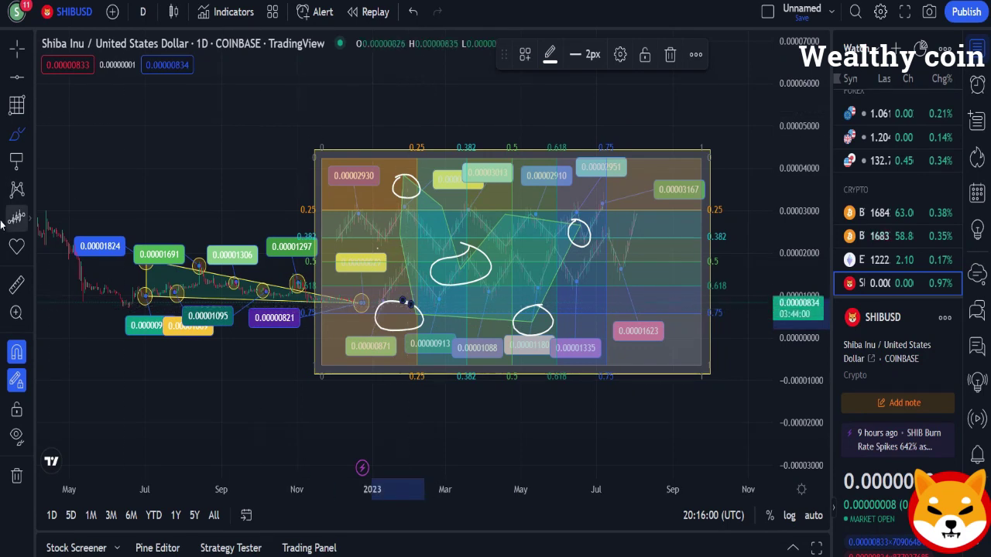
Add a price note for the circled highest polyline corner at about 0.00003570, placing its label above the Gann Box.
left_click(15, 161)
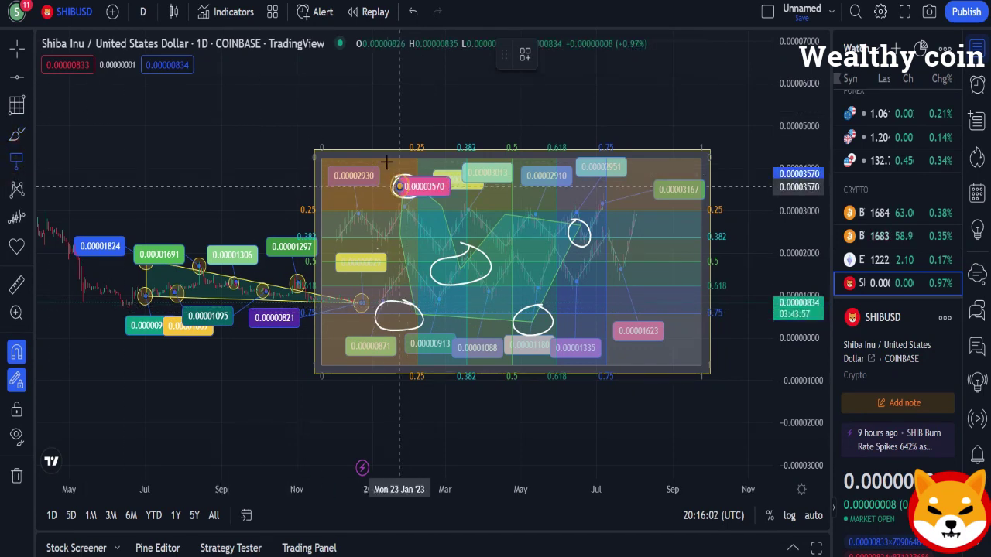
left_click(400, 186)
left_click(343, 99)
Add a price note for the circled rightmost corner at about 0.00002384 with a green label background, its label above the box.
left_click(578, 235)
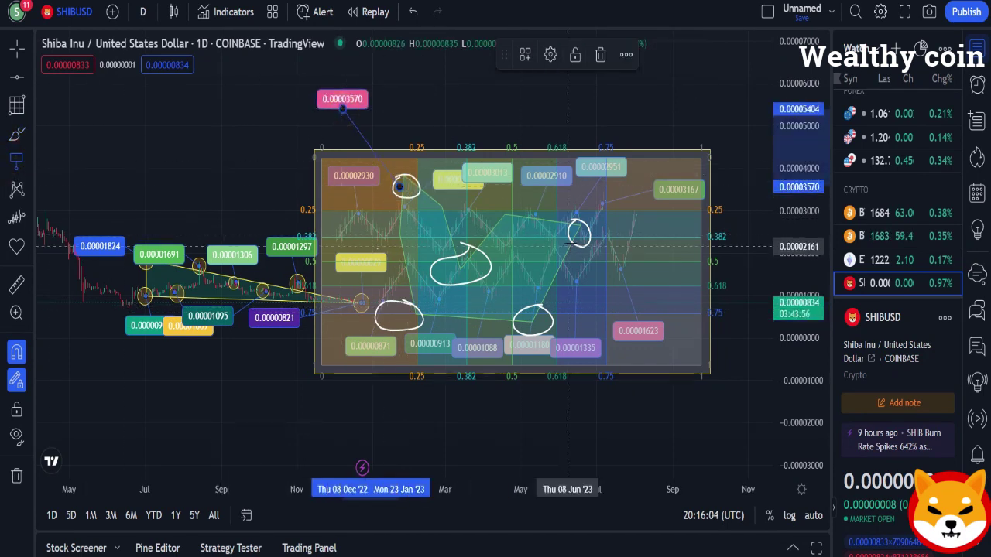
left_click(642, 123)
left_click(550, 54)
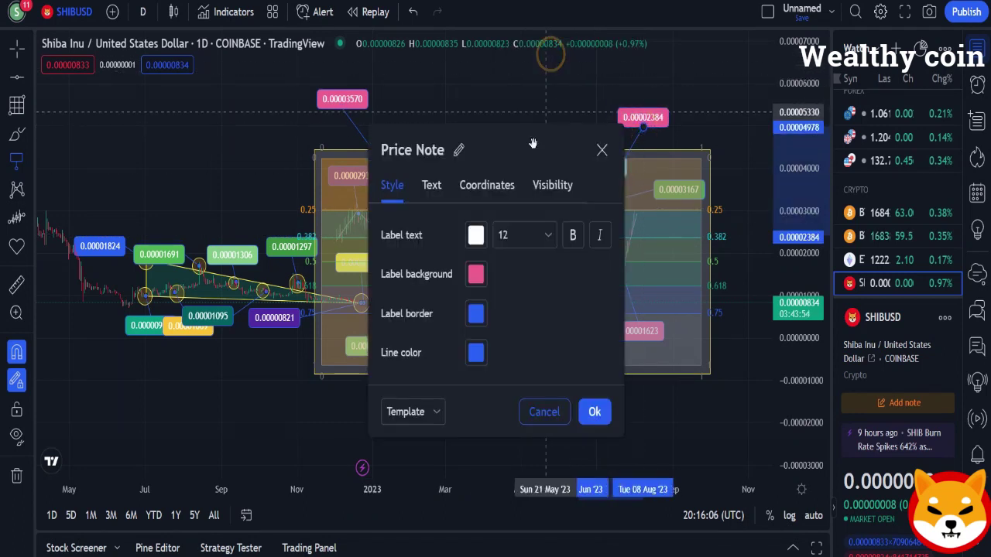
left_click(473, 274)
left_click(543, 420)
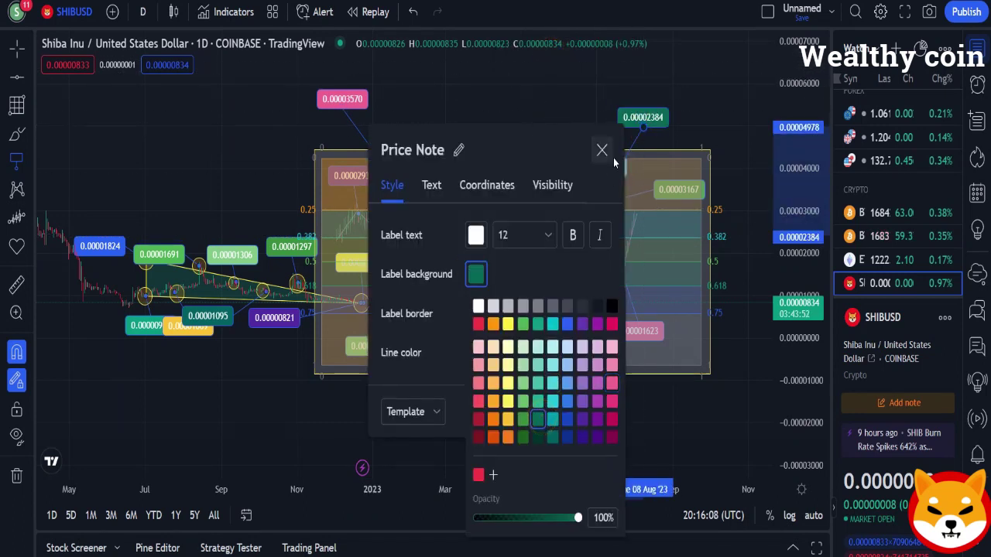
left_click(601, 149)
Add a price note for the circled inner notch at about 0.00001494 with a pink label background, its label below the box.
left_click(470, 273)
left_click(443, 432)
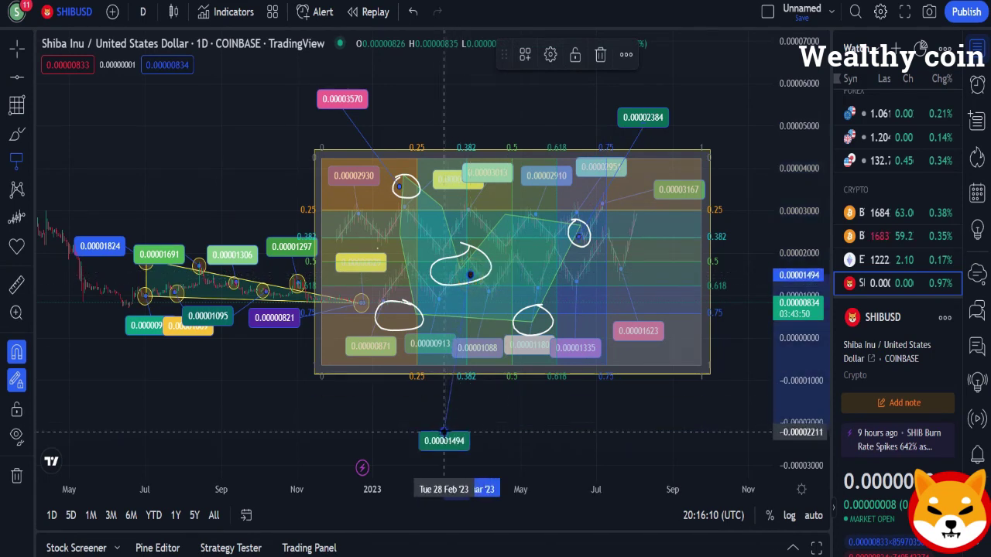
left_click(550, 56)
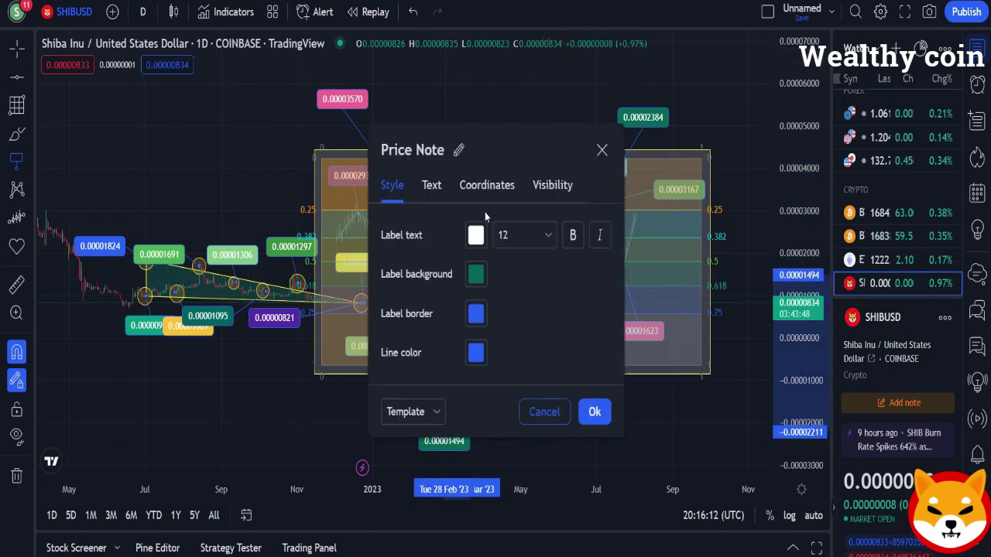
left_click(476, 276)
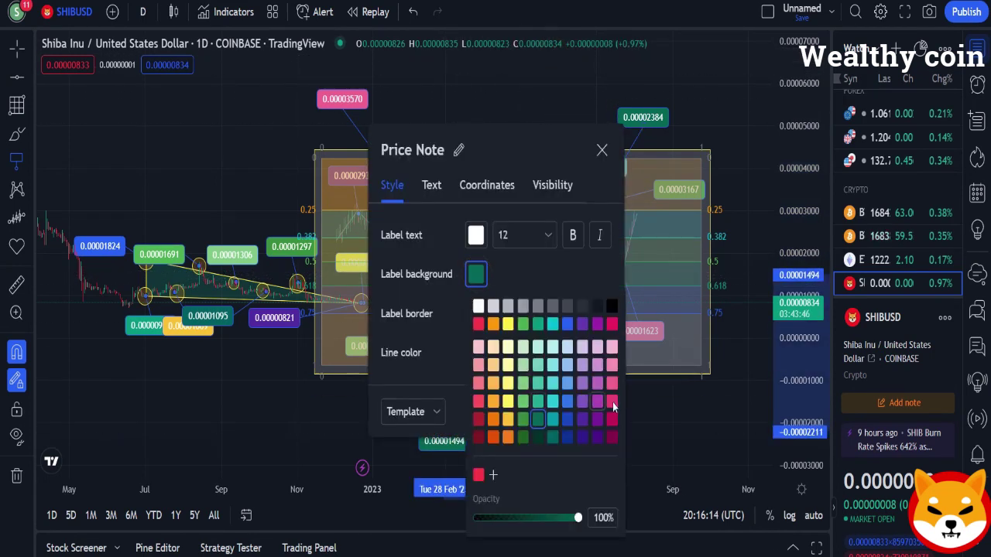
left_click(602, 151)
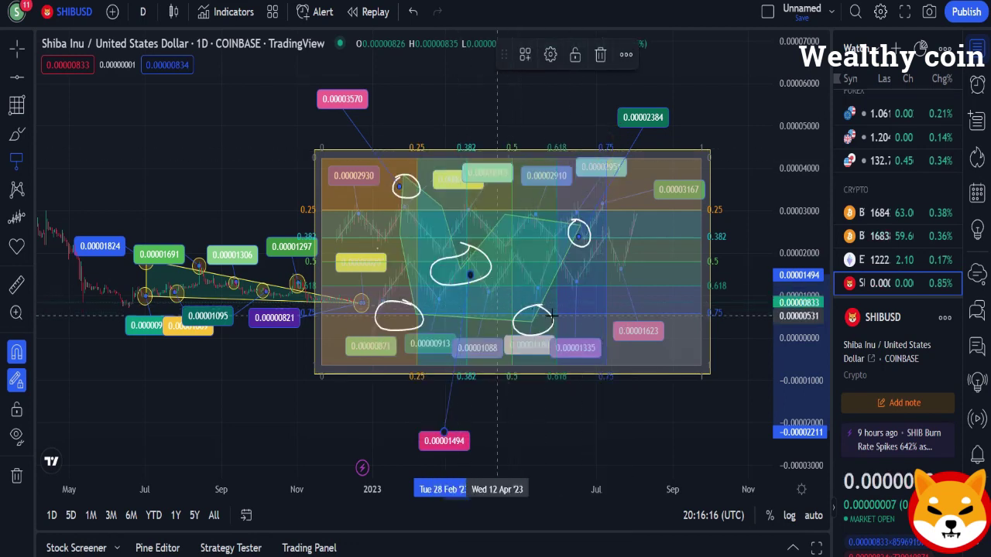
Add a price note for the circled lower-right corner at about 0.00000457 with a very dark green label background.
left_click(673, 288)
left_click(687, 284)
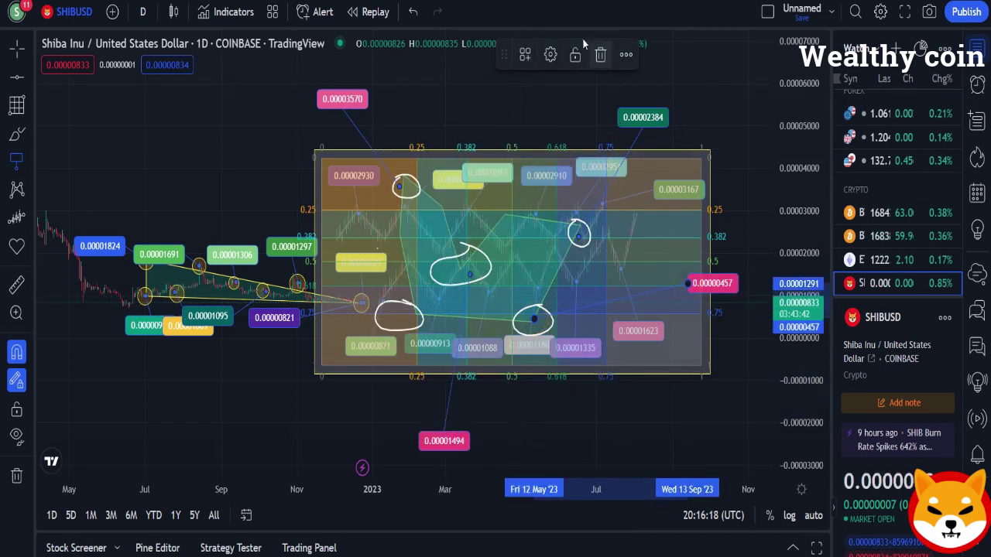
left_click(548, 54)
left_click(475, 272)
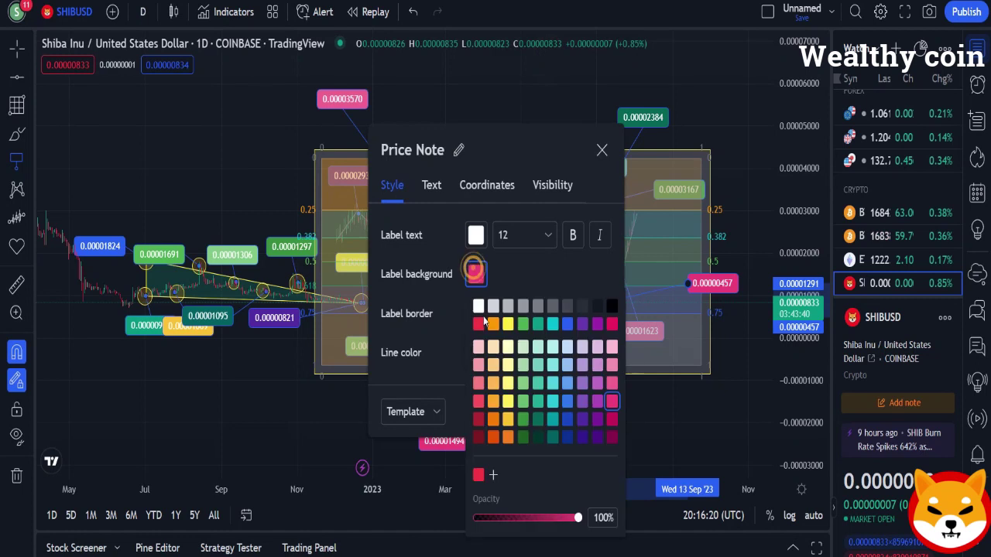
left_click(538, 438)
left_click(601, 149)
left_click(601, 149)
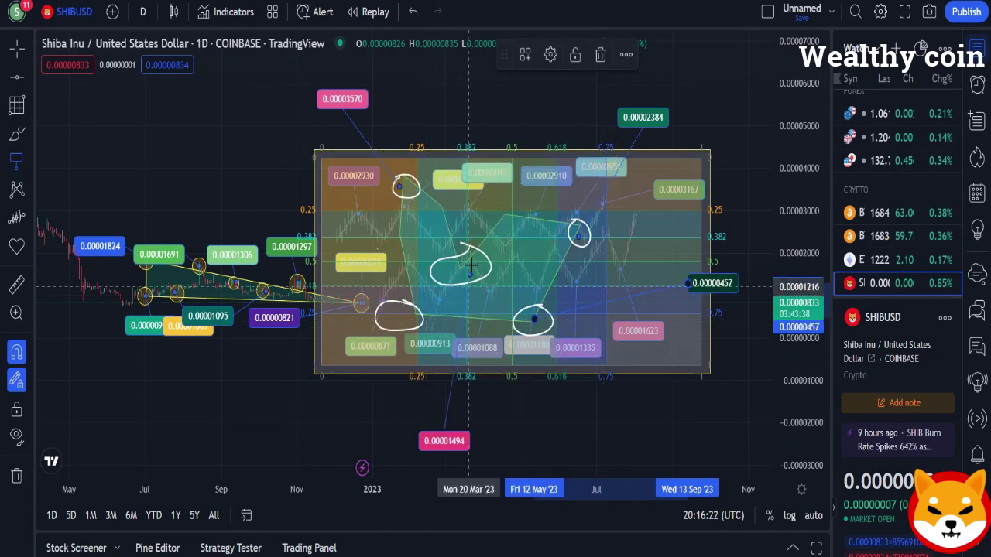
Add a price note for the circled lower-left corner at about 0.00000531 with a blue label background.
left_click(397, 316)
left_click(295, 378)
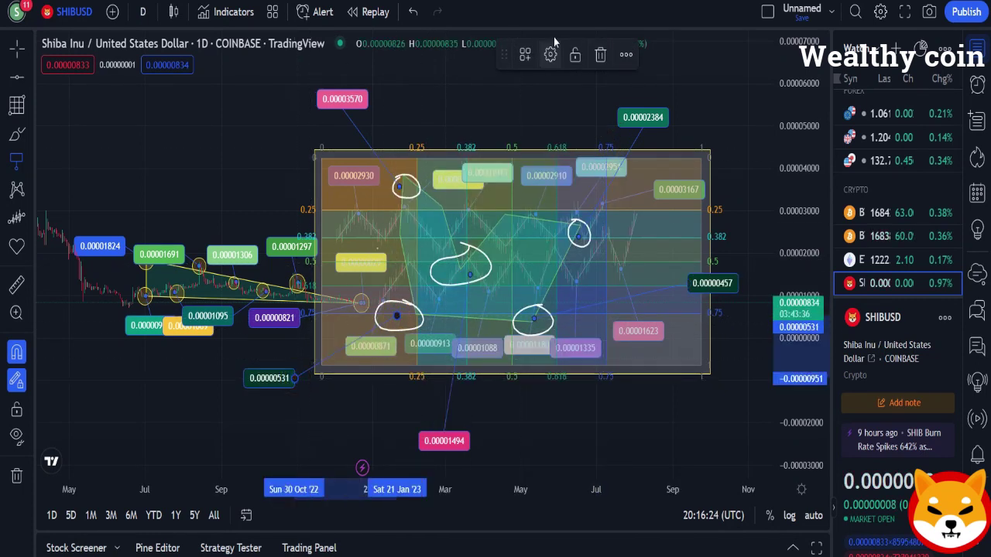
left_click(549, 53)
left_click(479, 272)
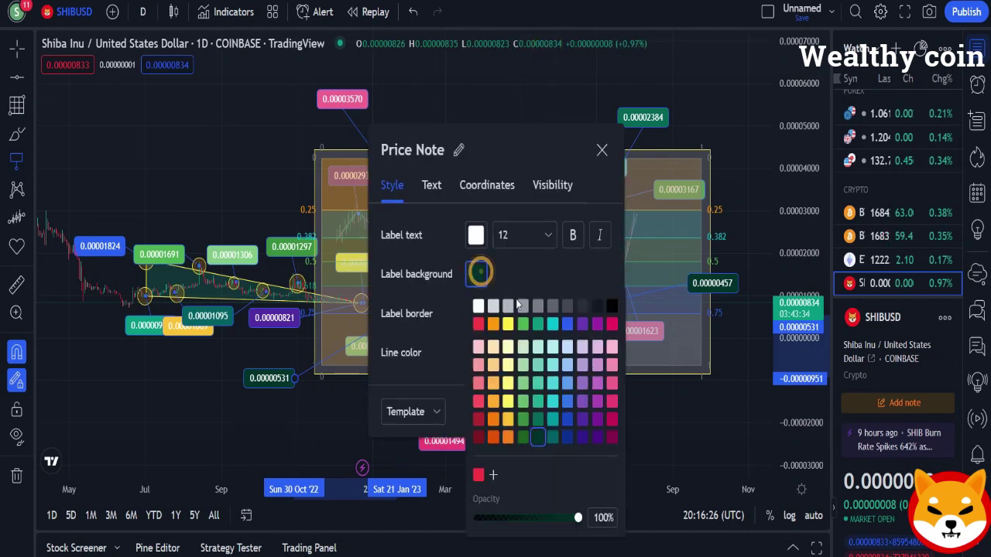
left_click(565, 324)
left_click(602, 149)
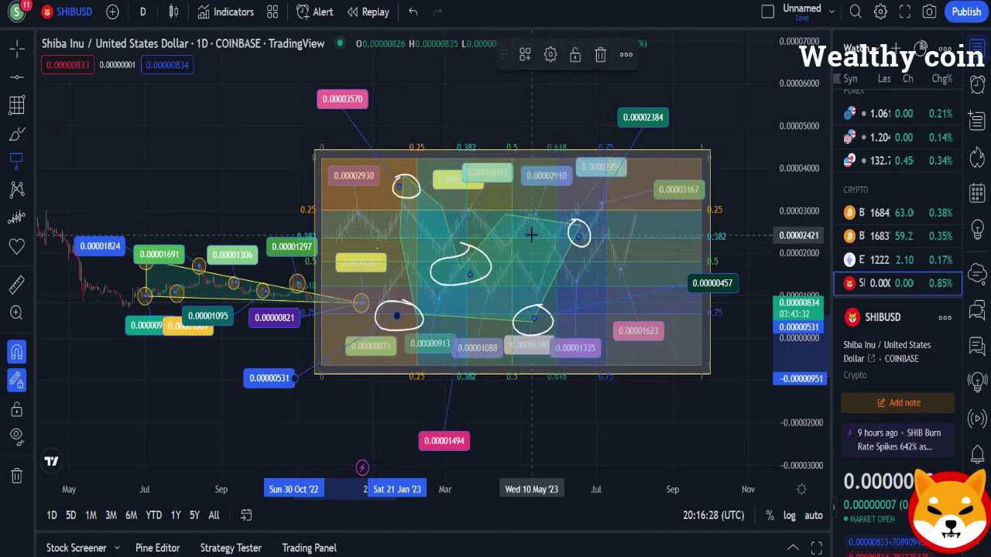
Add a second price note for the inner notch at about 0.00001587 with a very dark green background, its label above the box.
left_click(457, 271)
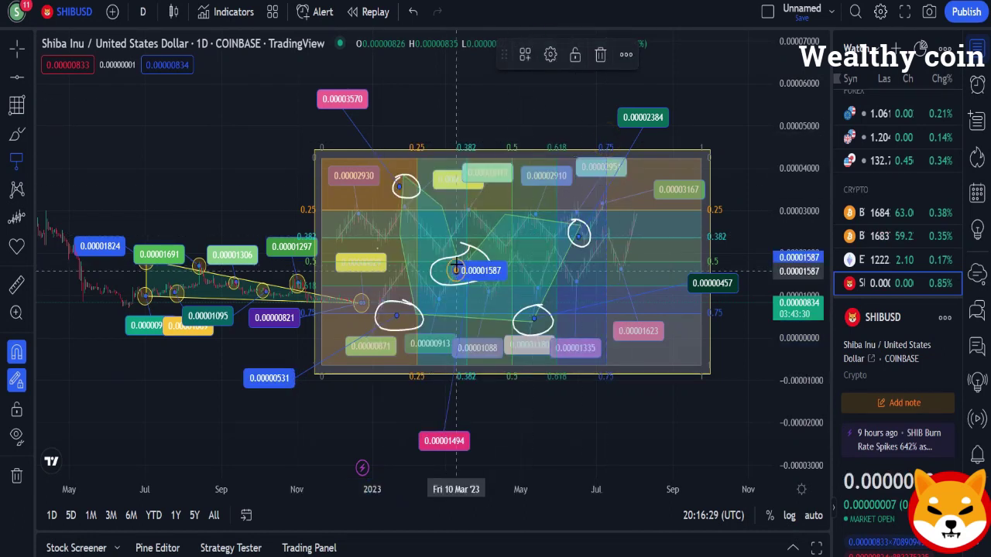
left_click(459, 115)
left_click(550, 54)
left_click(476, 275)
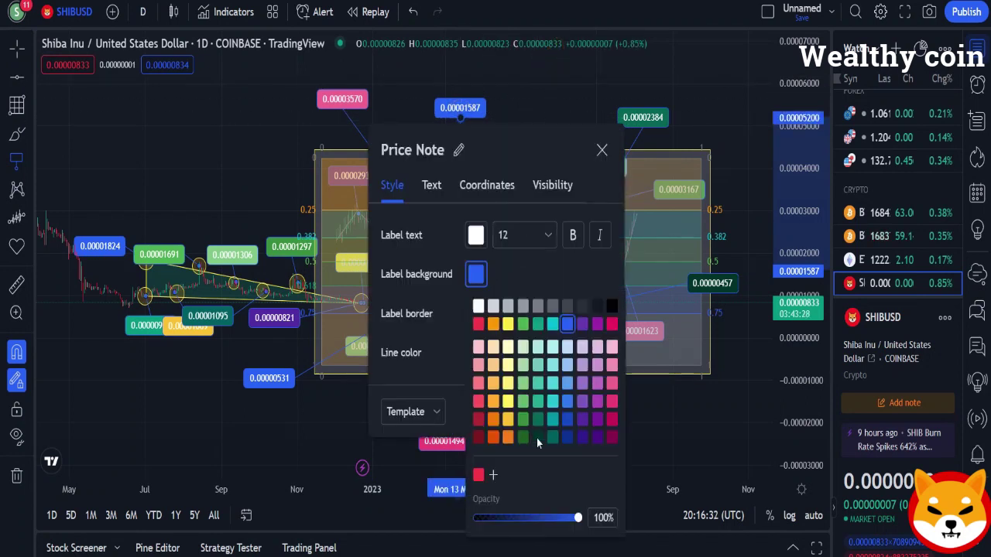
left_click(601, 149)
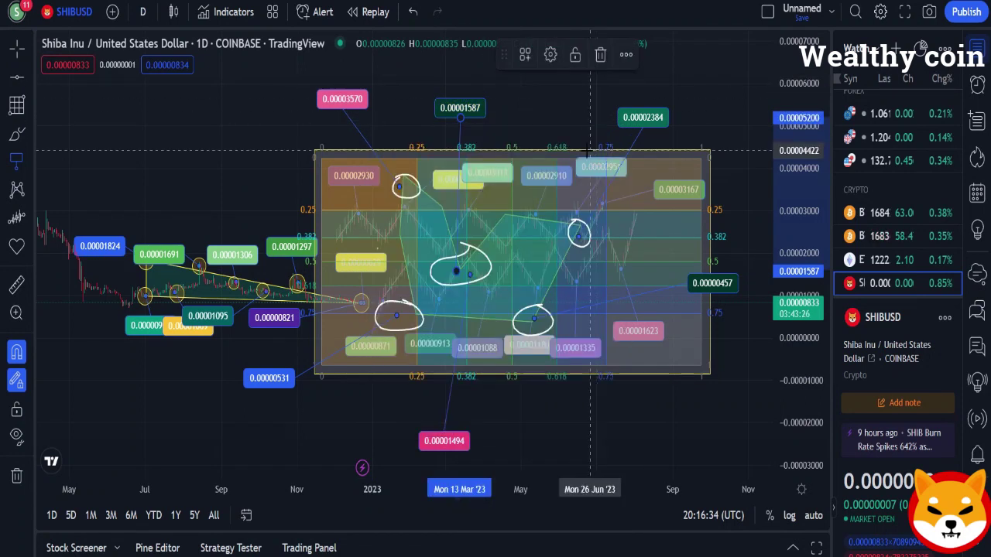
scroll(413, 280, "down", 1)
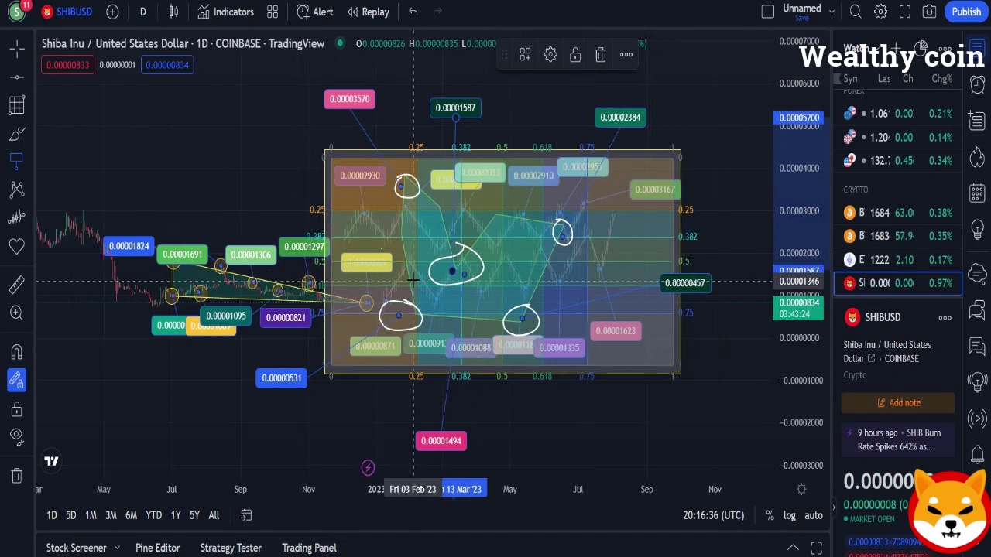
Draw a Gann square from the box's upper-left corner at 15 Nov '22, 0.00004366, to about 22 Feb '23, 0.00001555.
scroll(414, 280, "down", 1)
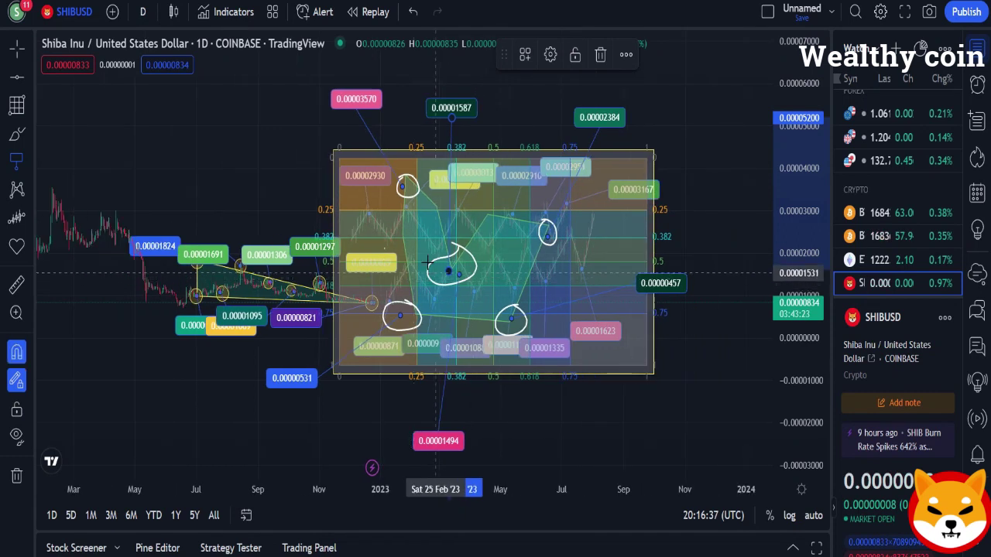
left_click(17, 109)
left_click(73, 329)
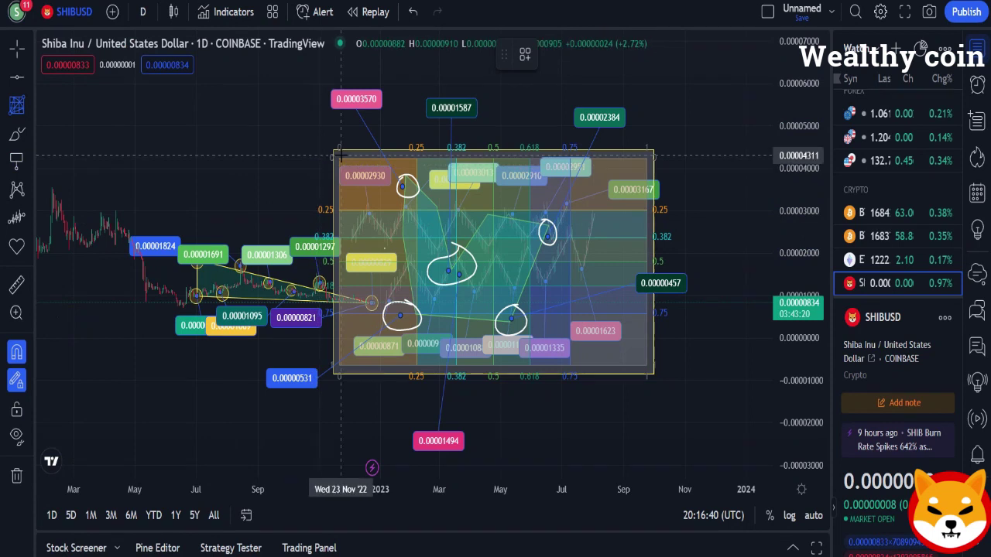
left_click(334, 152)
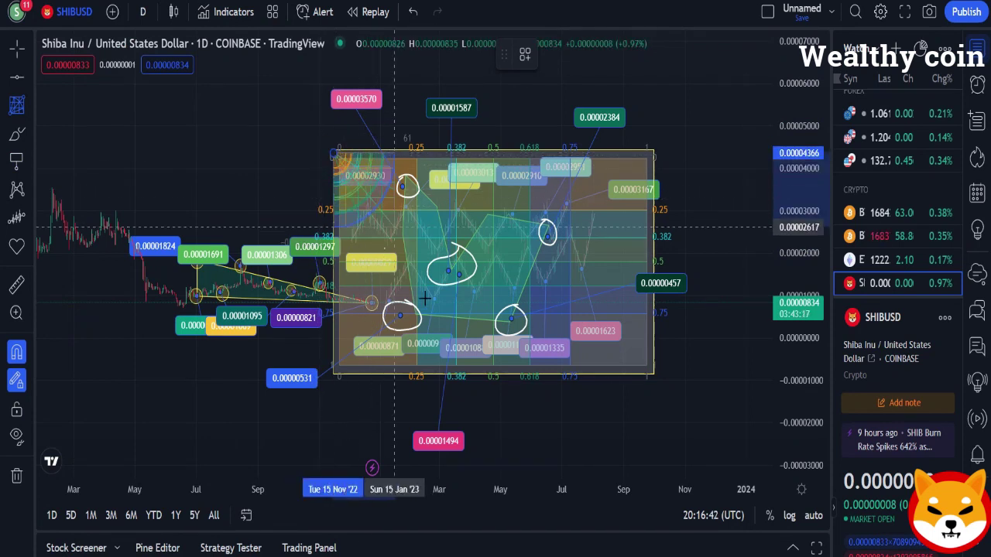
left_click(431, 272)
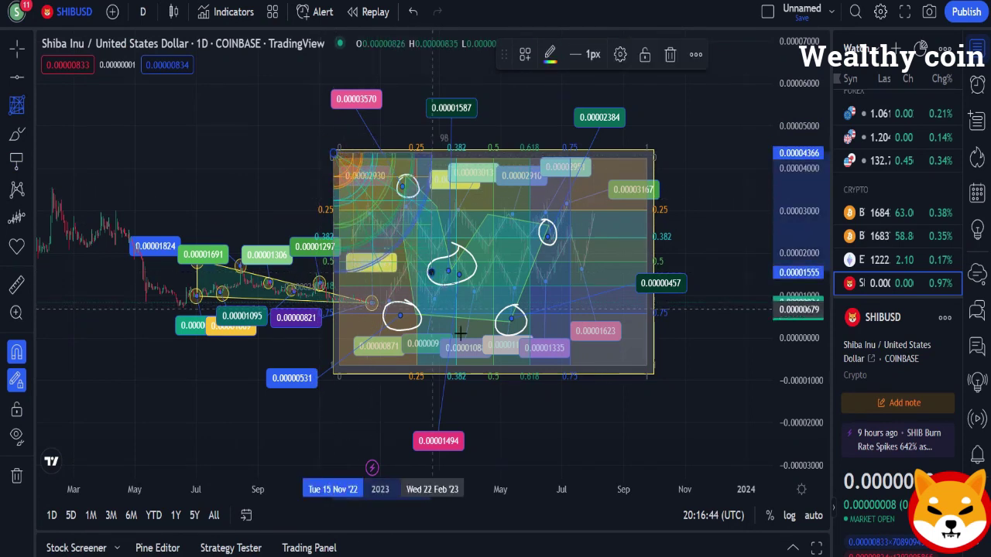
Draw one Gann square inward from the box's lower-right corner and another from the box's middle at 0.00001772 to its upper edge at 0.00004411.
left_click(651, 375)
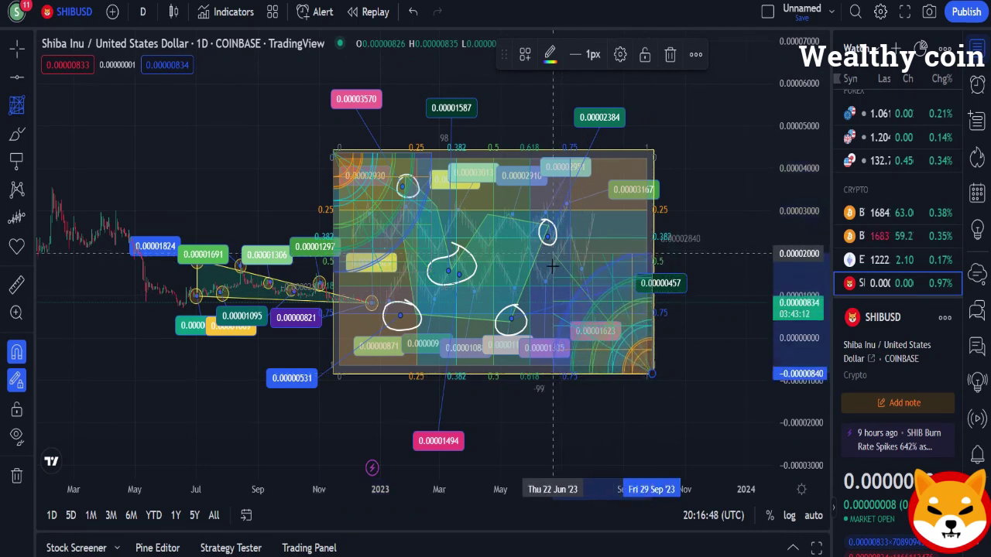
left_click(477, 263)
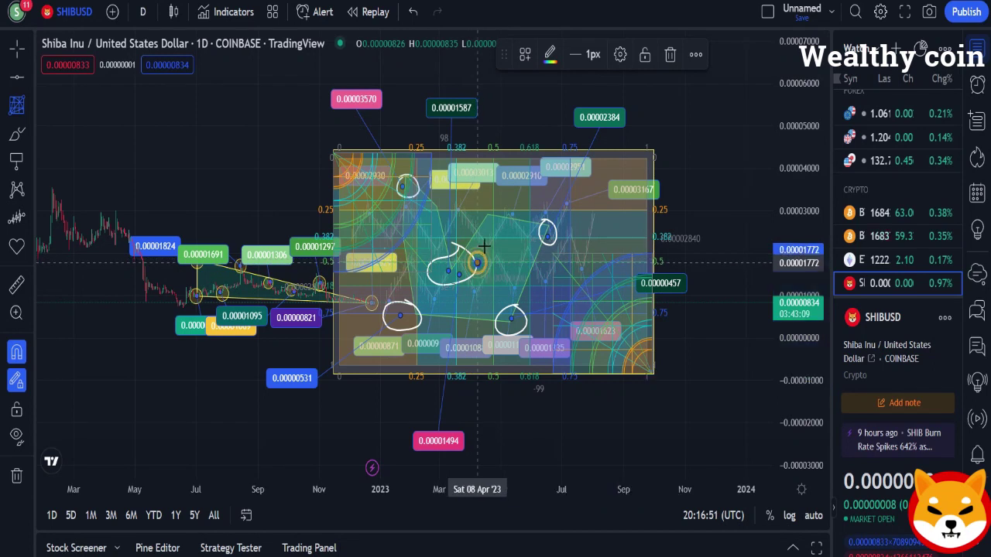
left_click(569, 147)
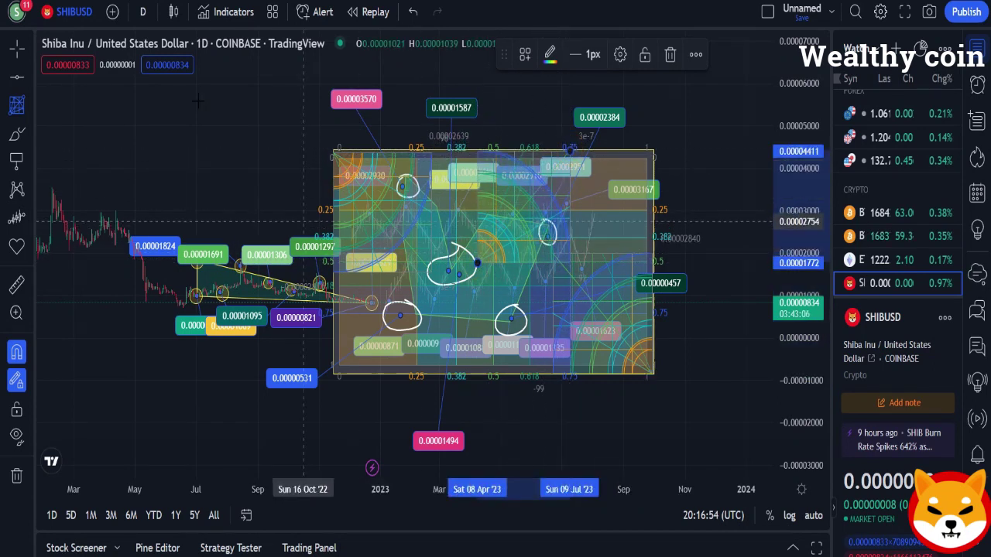
Draw eight horizontal lines across the chart at about 0.00004978, 0.00004014, 0.00002940, 0.00002050, 0.00000883, 0.00000086, −0.00000970 and −0.00002063.
left_click(22, 78)
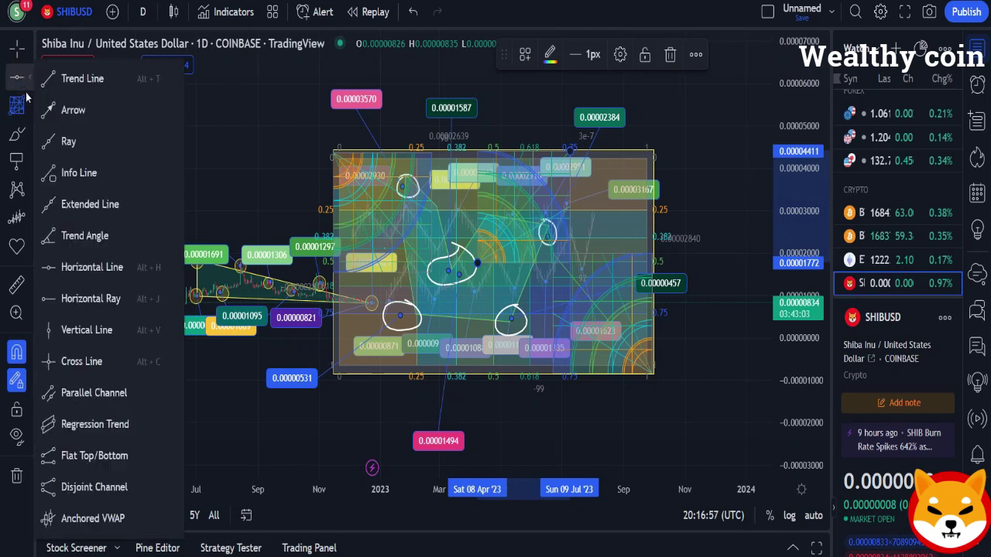
left_click(76, 268)
left_click(706, 127)
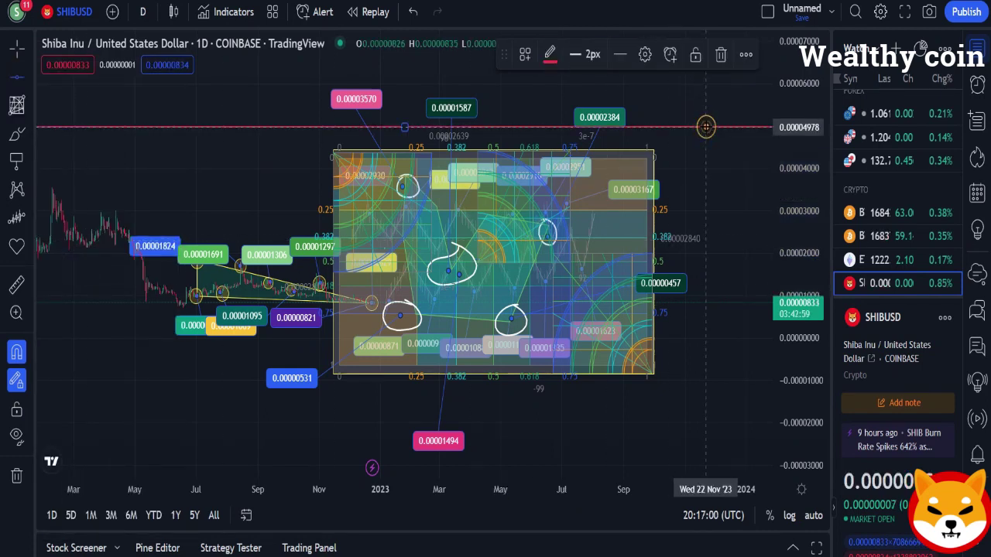
left_click(720, 168)
left_click(722, 213)
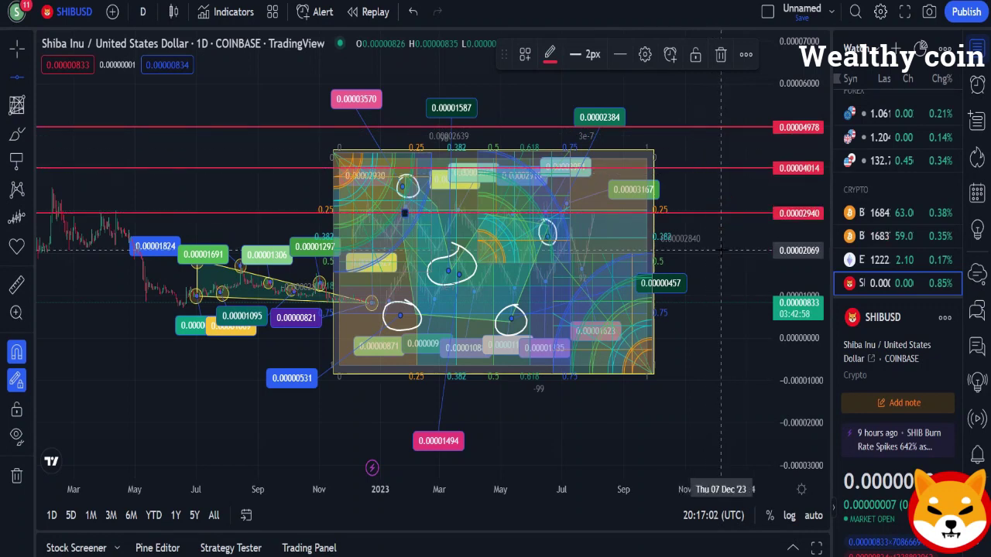
left_click(726, 251)
left_click(729, 300)
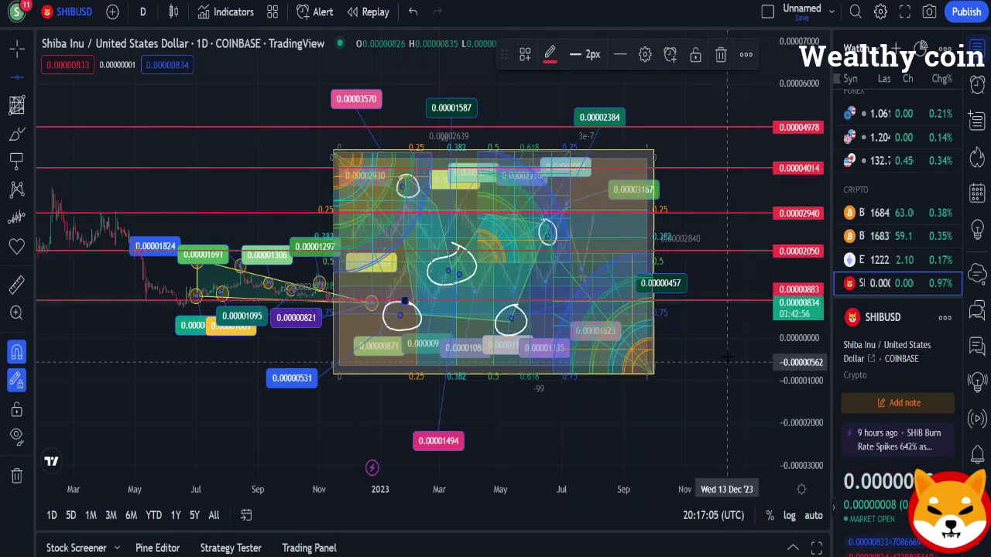
left_click(728, 334)
left_click(729, 378)
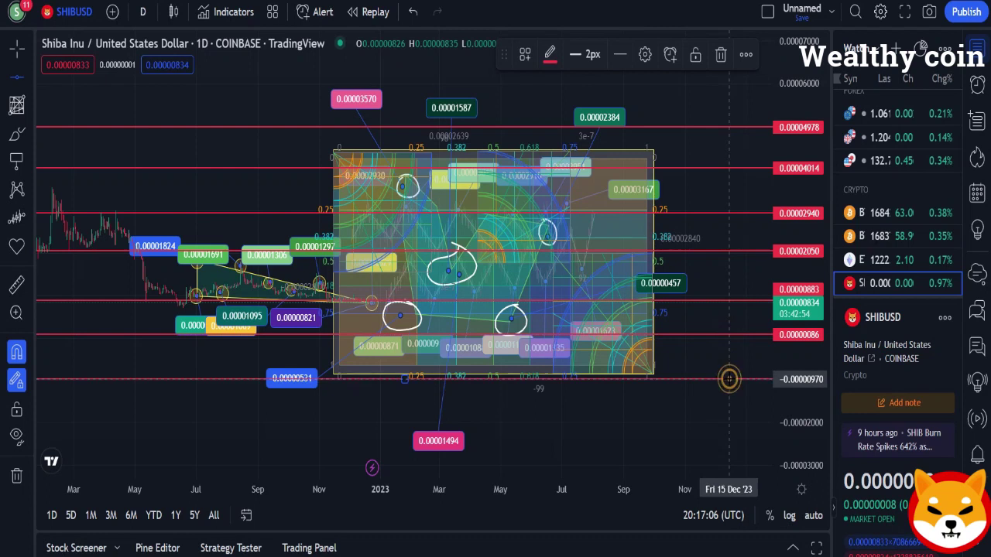
left_click(728, 425)
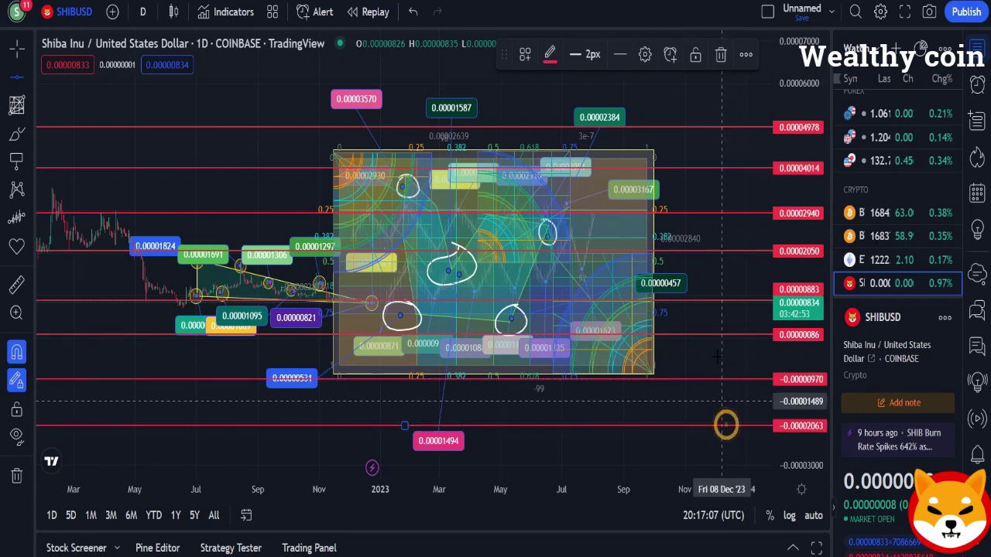
left_click(20, 51)
left_click(55, 49)
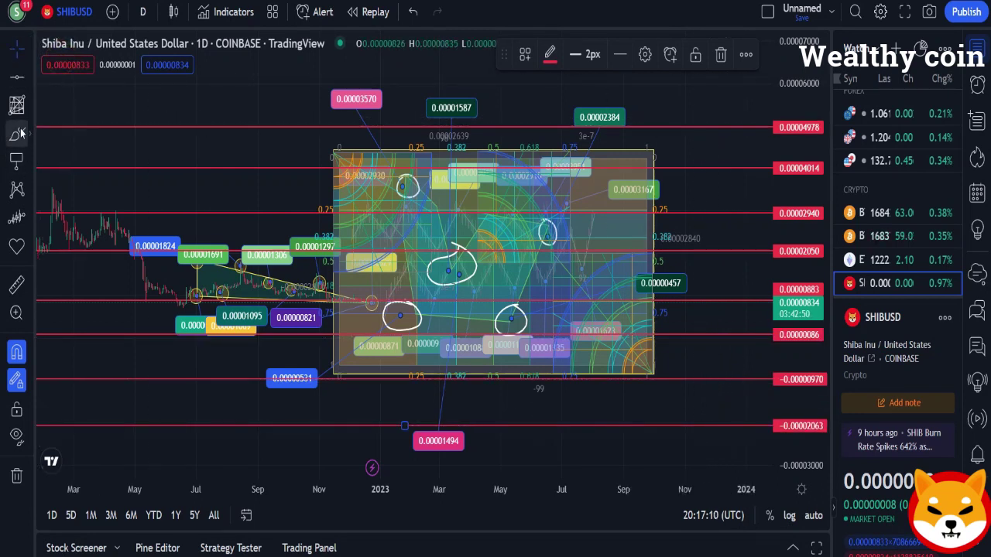
Add price notes near December 2023 for the two uppermost horizontal lines, at about 0.00004922 and 0.00003940.
left_click(15, 165)
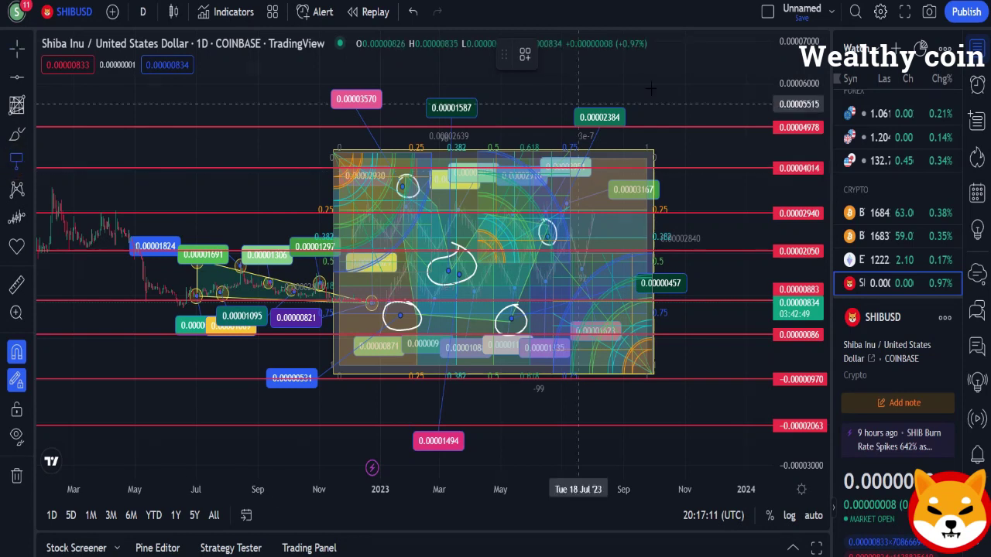
left_click(733, 128)
left_click(692, 85)
left_click(737, 170)
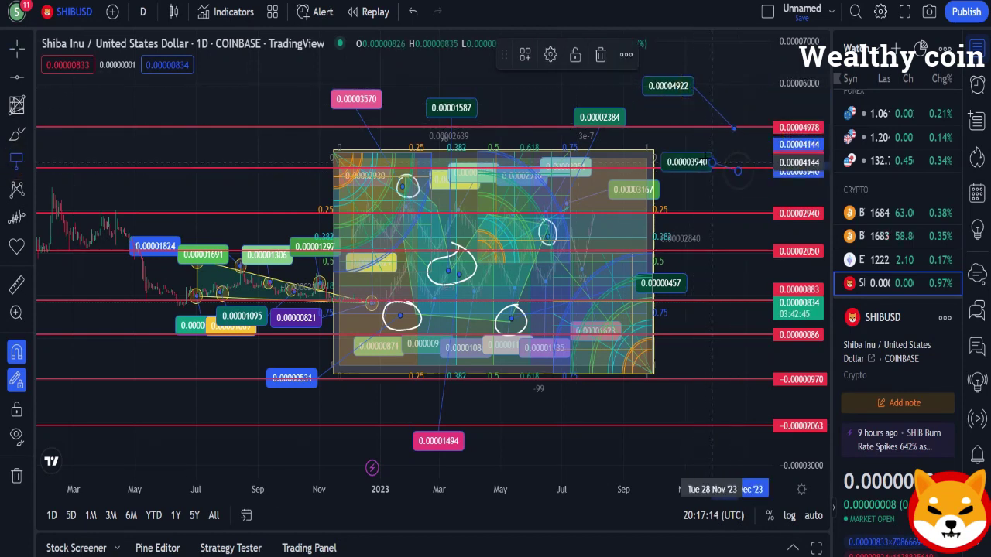
left_click(700, 130)
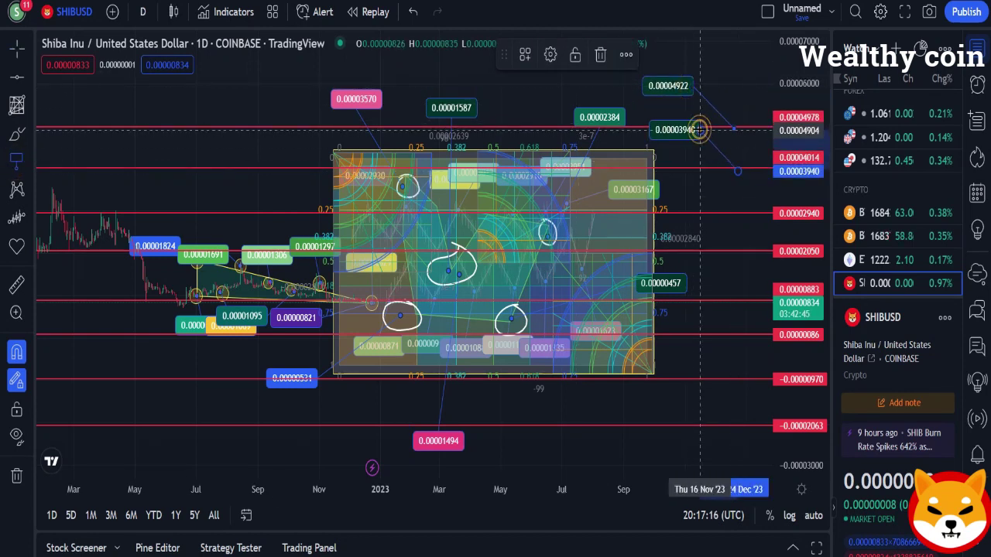
Add a price note for the third horizontal line at about 0.00002903 with a cyan label background.
left_click(736, 214)
left_click(694, 171)
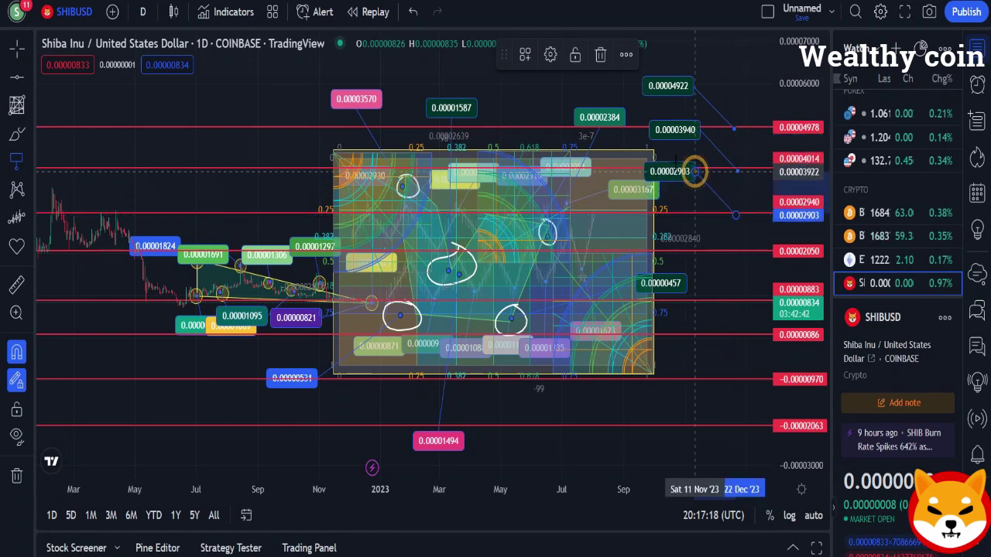
left_click(549, 55)
left_click(476, 274)
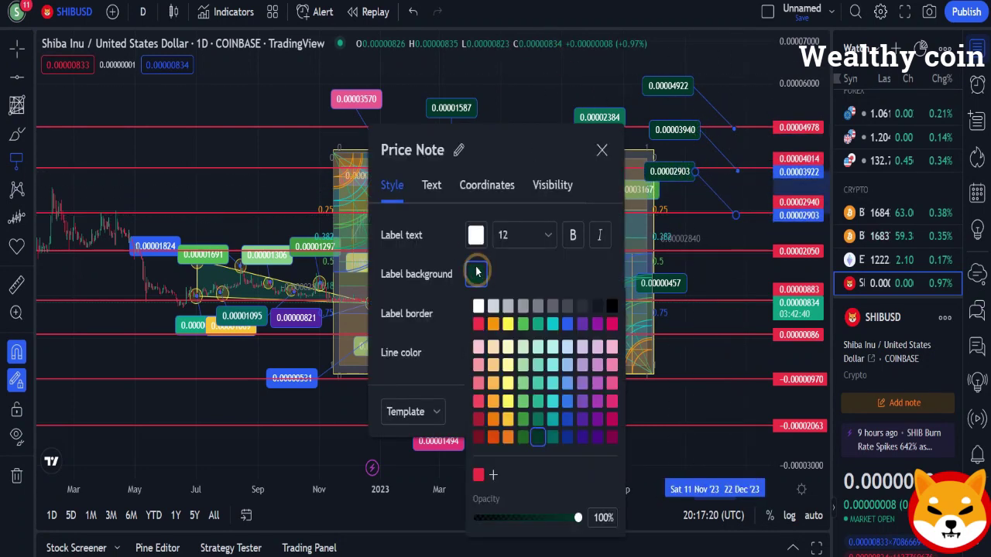
left_click(554, 326)
left_click(602, 149)
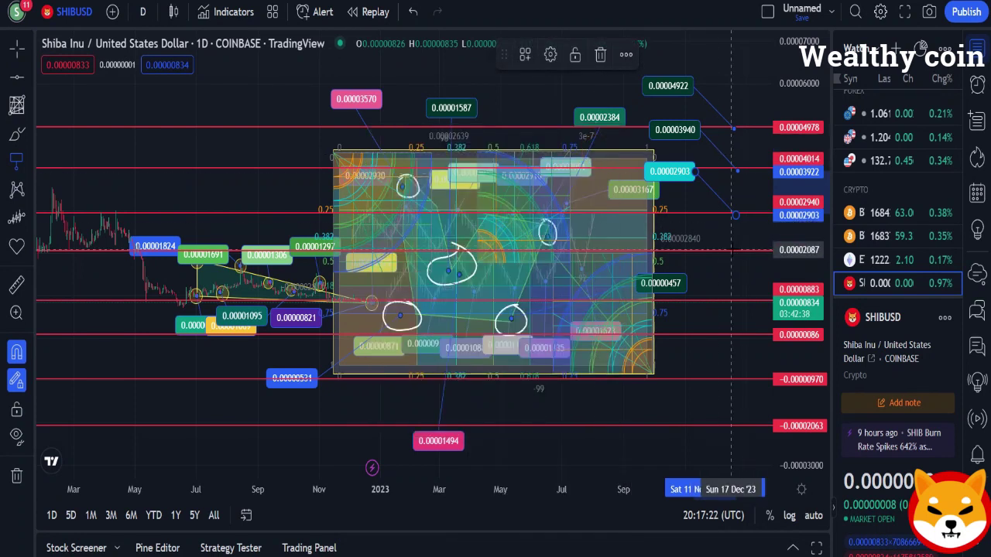
Add price notes with a golden-yellow label background for the fourth and fifth horizontal lines, at about 0.00002087 and 0.00000901.
left_click_drag(734, 250, 700, 202)
left_click(552, 56)
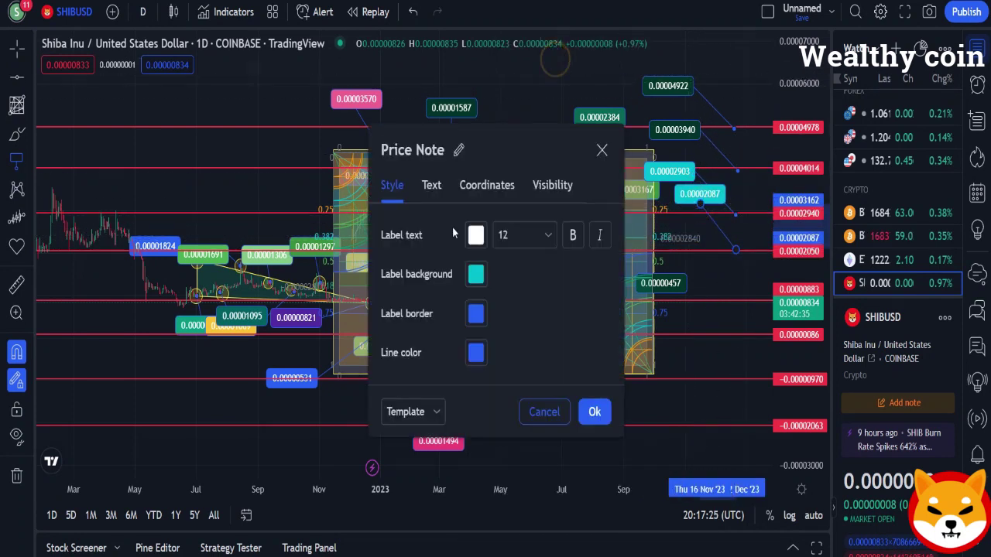
left_click(475, 276)
left_click(507, 420)
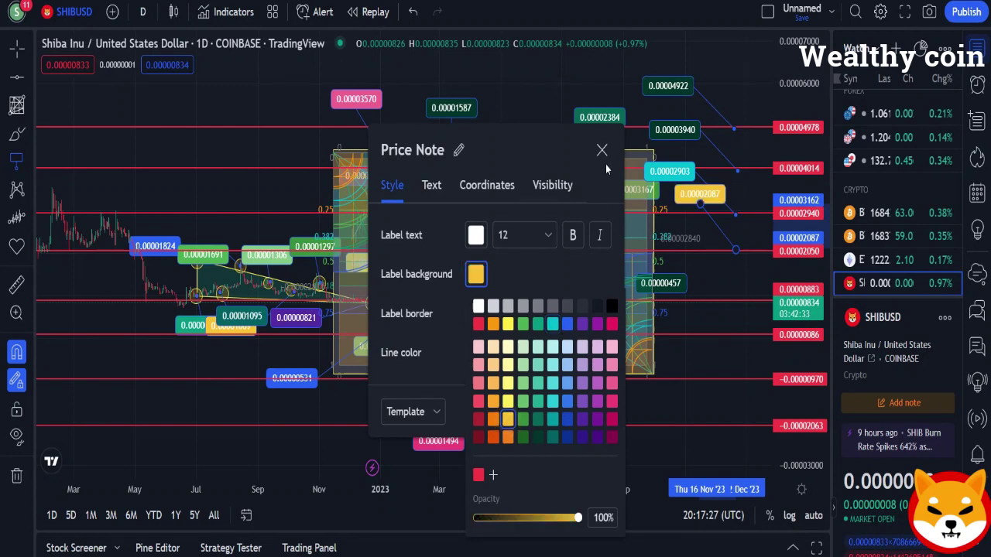
left_click(601, 149)
left_click_drag(718, 277, 695, 245)
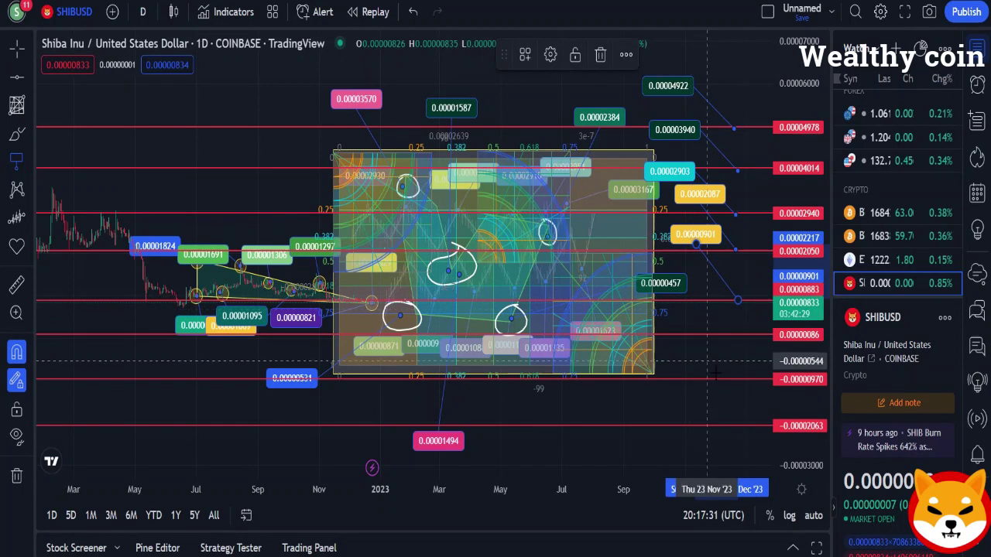
Add a price note for the sixth horizontal line at about 0.00000049 with a light teal label background.
left_click(739, 336)
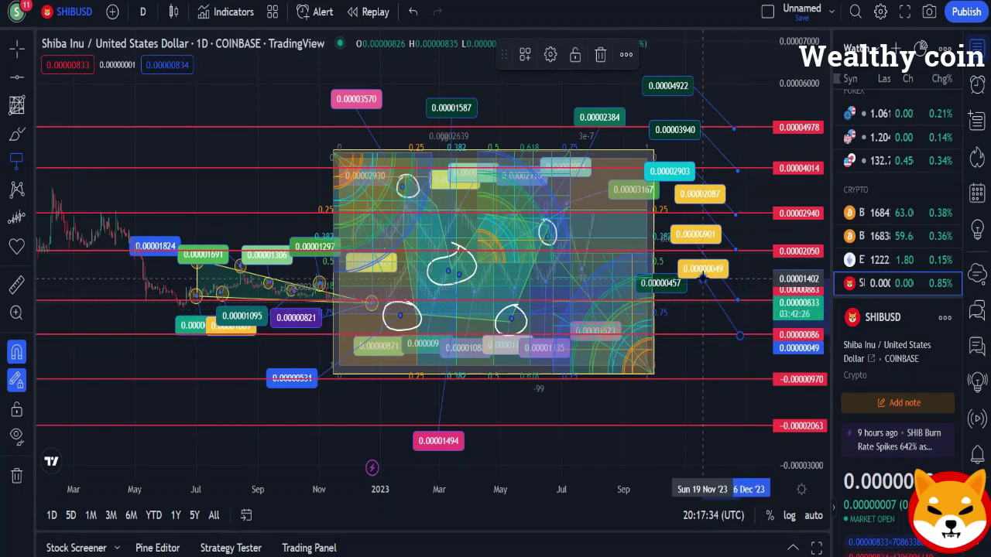
left_click(700, 279)
left_click(549, 55)
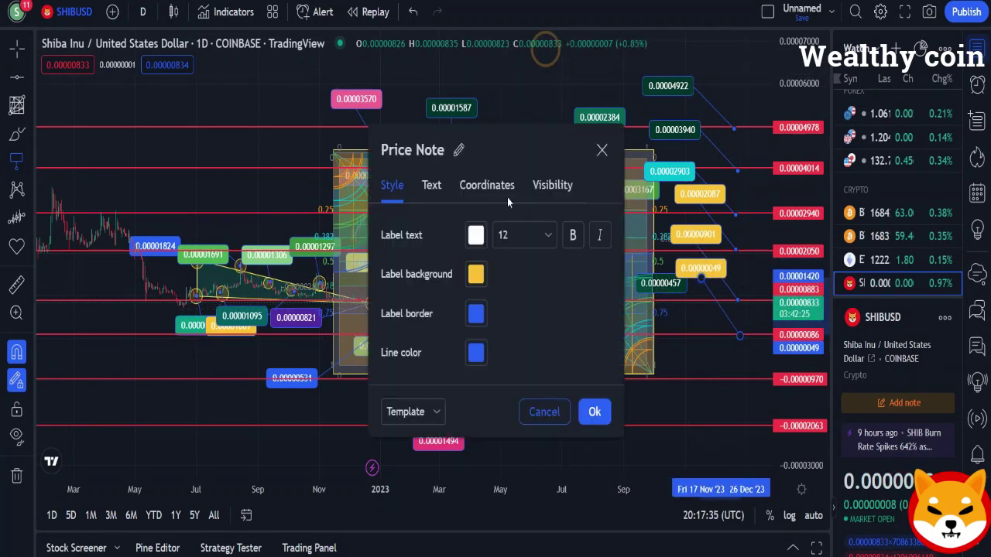
left_click(475, 275)
left_click(602, 151)
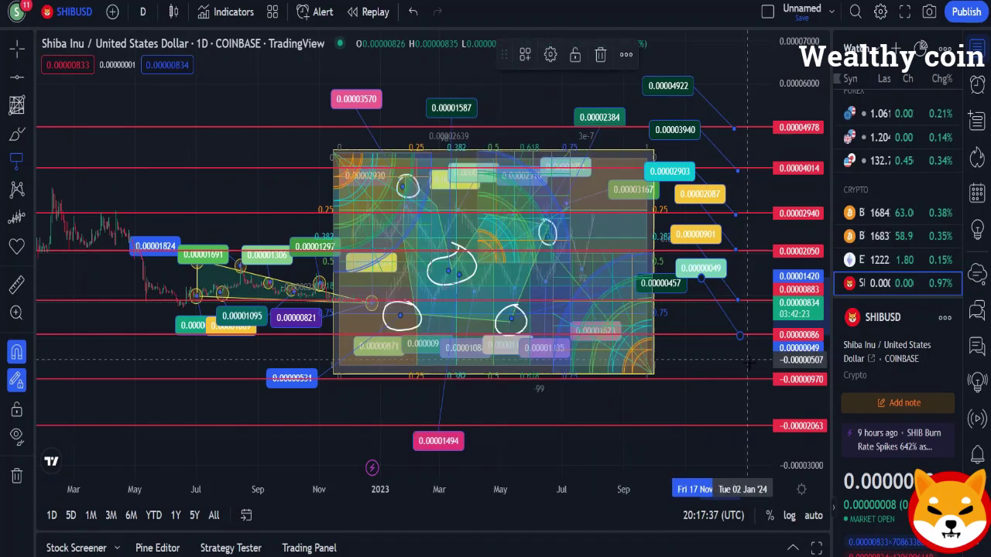
Add a price note for the seventh horizontal line at about −0.00000970 with a medium blue label background.
left_click_drag(740, 336, 745, 379)
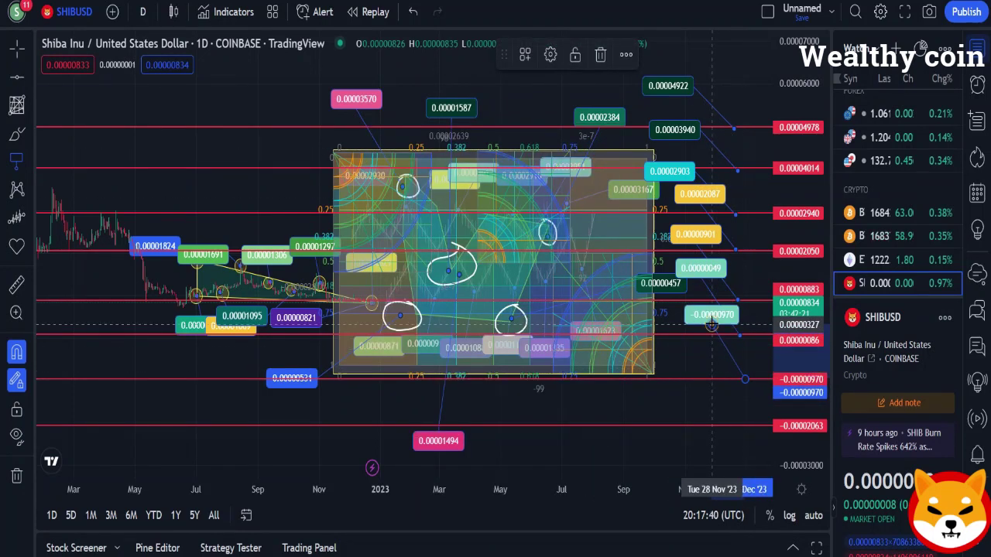
left_click(550, 55)
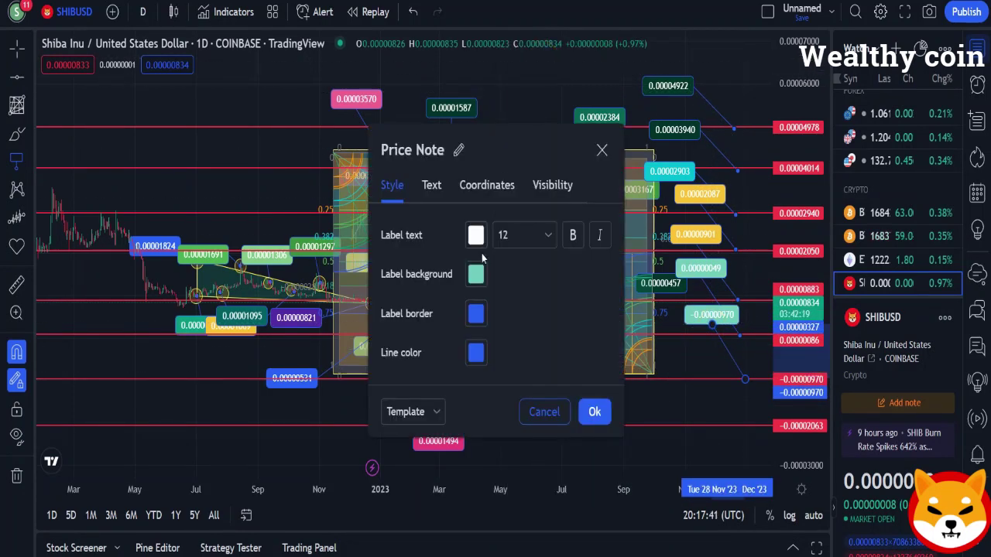
left_click(475, 275)
left_click(568, 402)
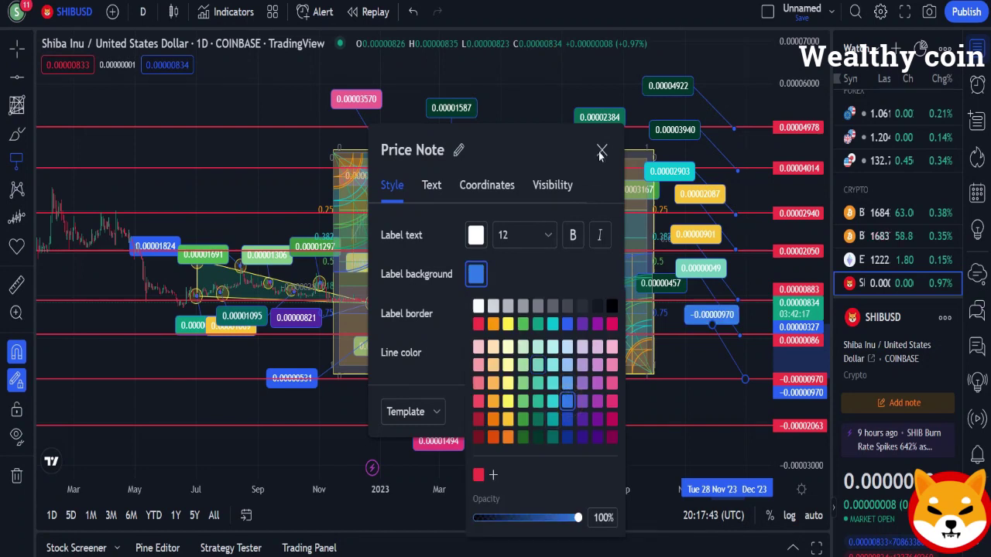
left_click(602, 150)
Add a price note for the lowest horizontal line at about −0.00002156 with a very dark magenta label background.
left_click(742, 429)
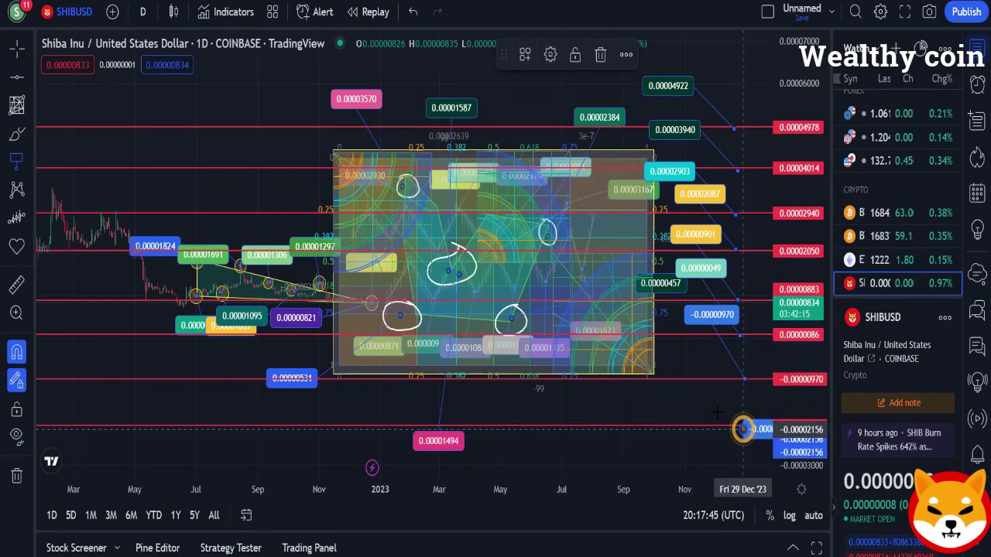
left_click(718, 362)
left_click(550, 55)
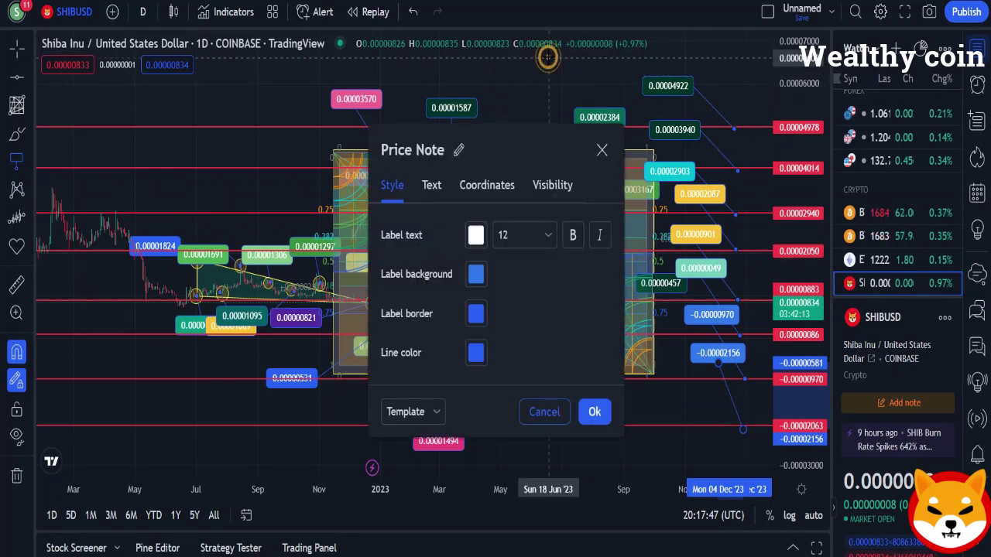
left_click(475, 274)
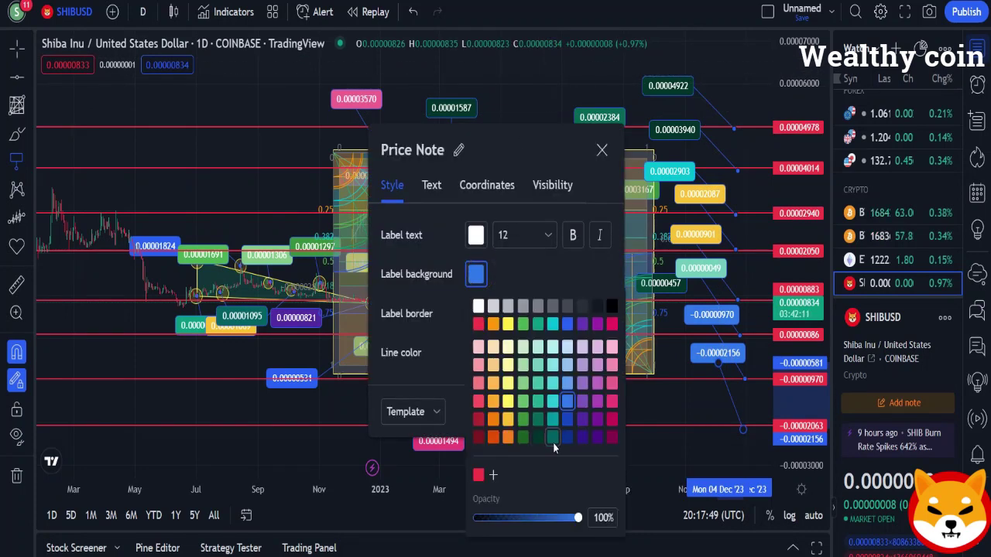
left_click(611, 438)
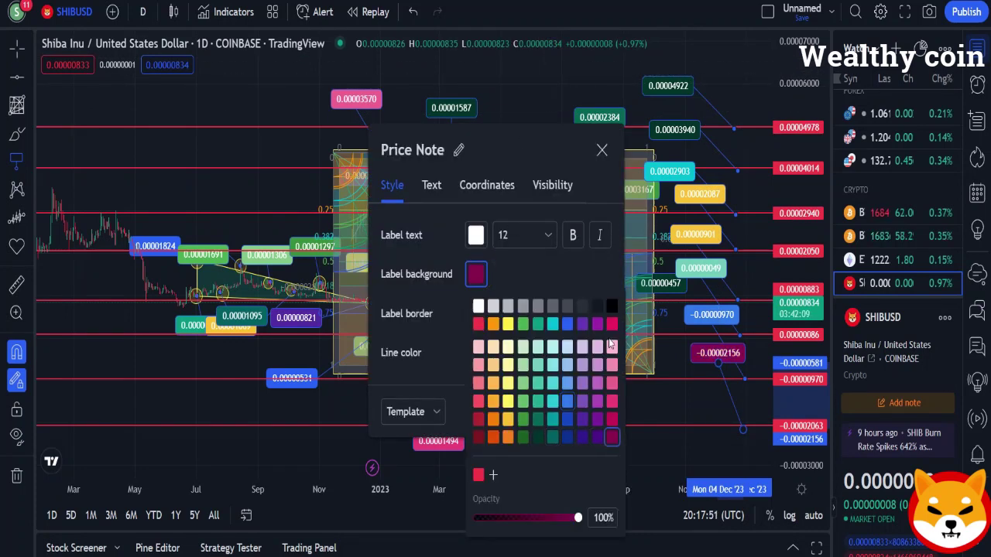
left_click(601, 149)
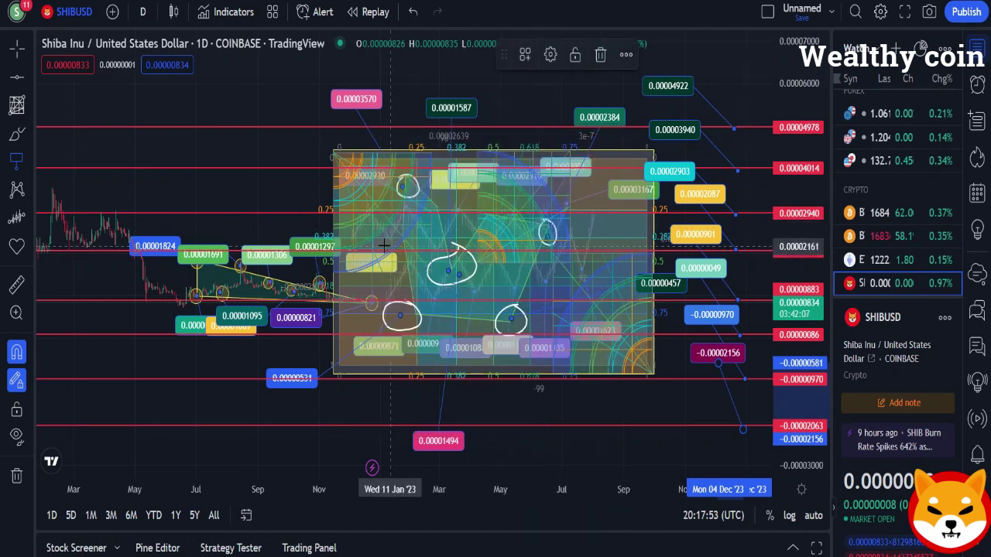
scroll(380, 246, "down", 3)
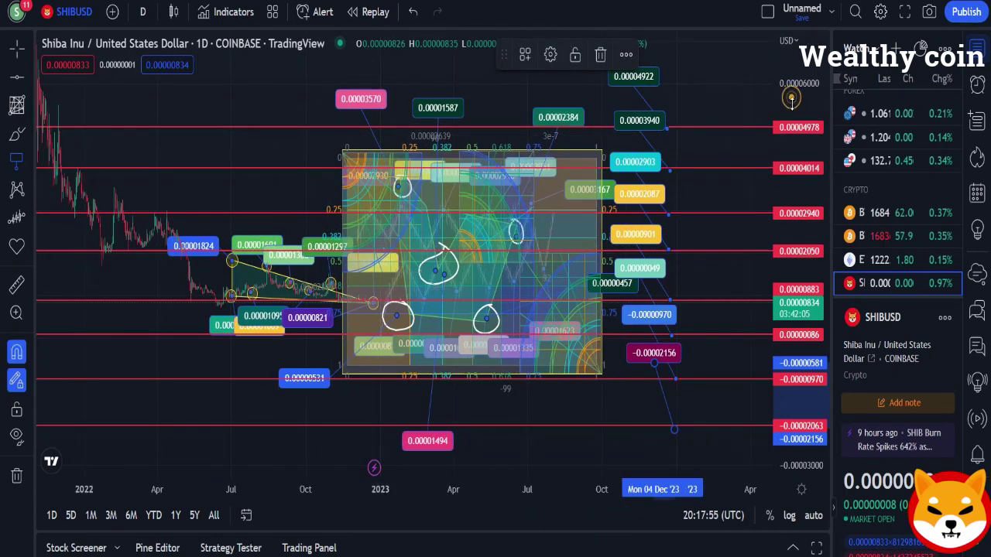
Outline the entire annotated chart area, and separately the column of price notes, with freehand Brush loops.
left_click_drag(791, 98, 802, 236)
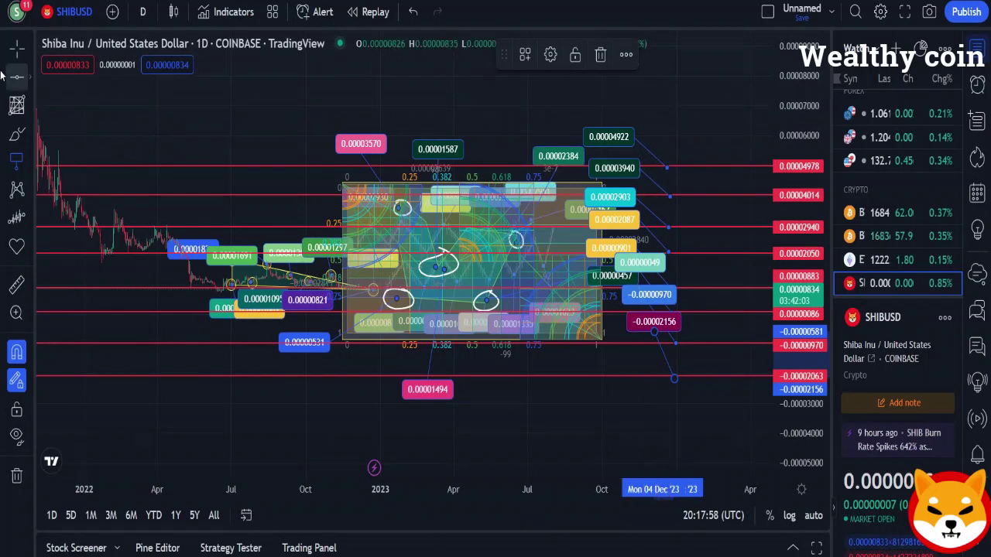
left_click_drag(283, 84, 150, 142)
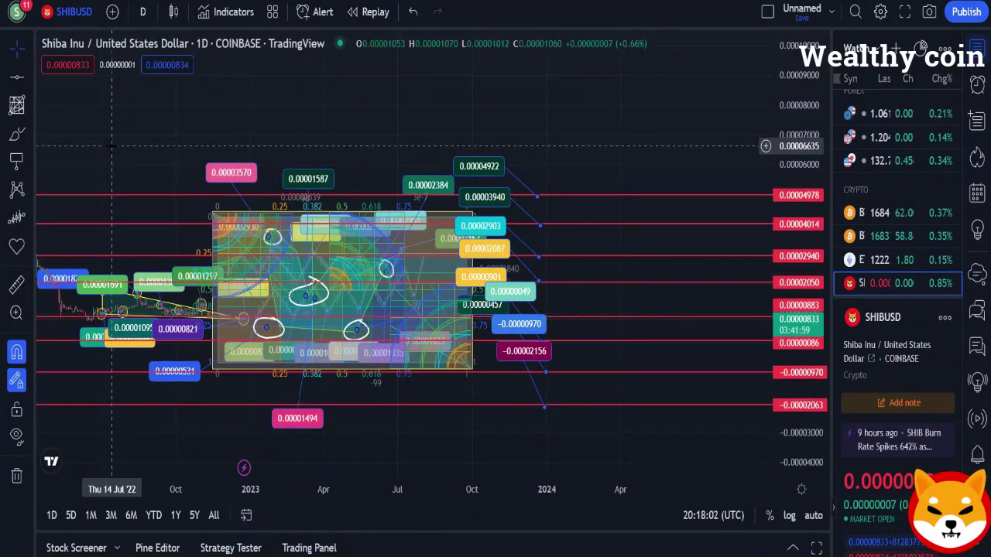
left_click(16, 134)
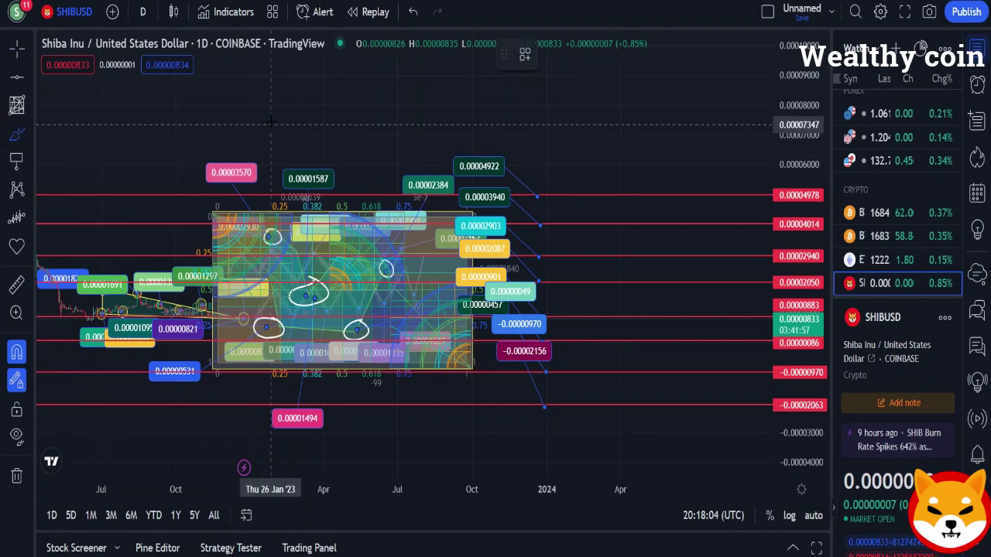
mouse_move(270, 106)
left_mouse_down()
mouse_move(595, 134)
mouse_move(617, 442)
mouse_move(342, 459)
mouse_move(117, 414)
mouse_move(83, 310)
mouse_move(115, 190)
mouse_move(155, 133)
mouse_move(250, 111)
left_mouse_up()
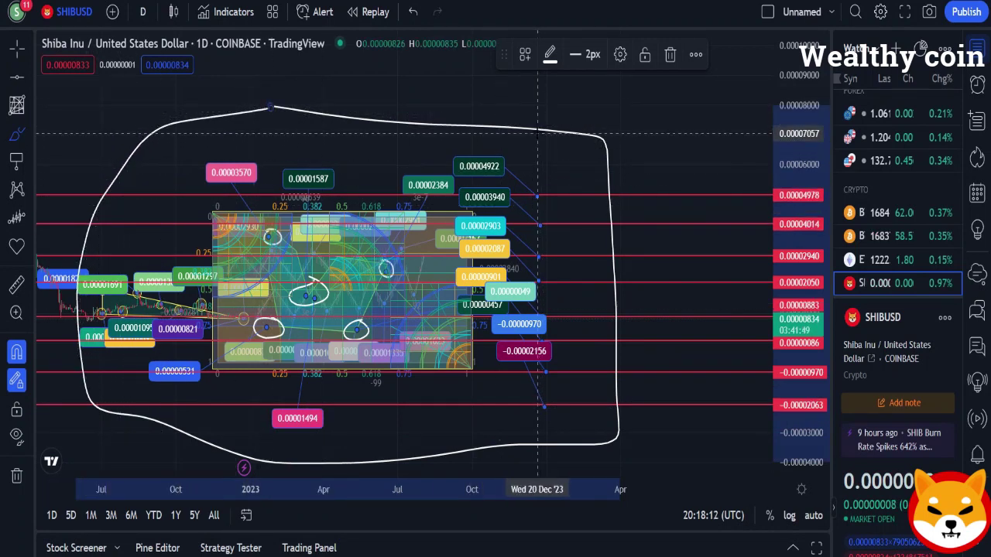
left_click(536, 128)
mouse_move(536, 128)
left_mouse_down()
mouse_move(580, 447)
mouse_move(422, 446)
mouse_move(428, 290)
mouse_move(404, 141)
mouse_move(464, 126)
mouse_move(550, 137)
left_mouse_up()
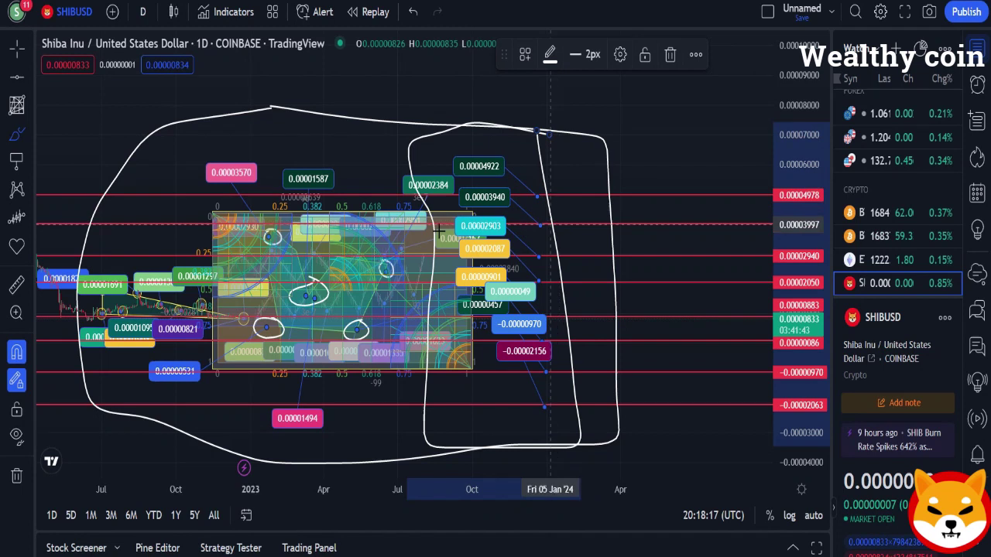
Place price labels near the top three horizontal lines in early 2024, at about 0.00005131, 0.00004102 and 0.00002863.
left_click(22, 160)
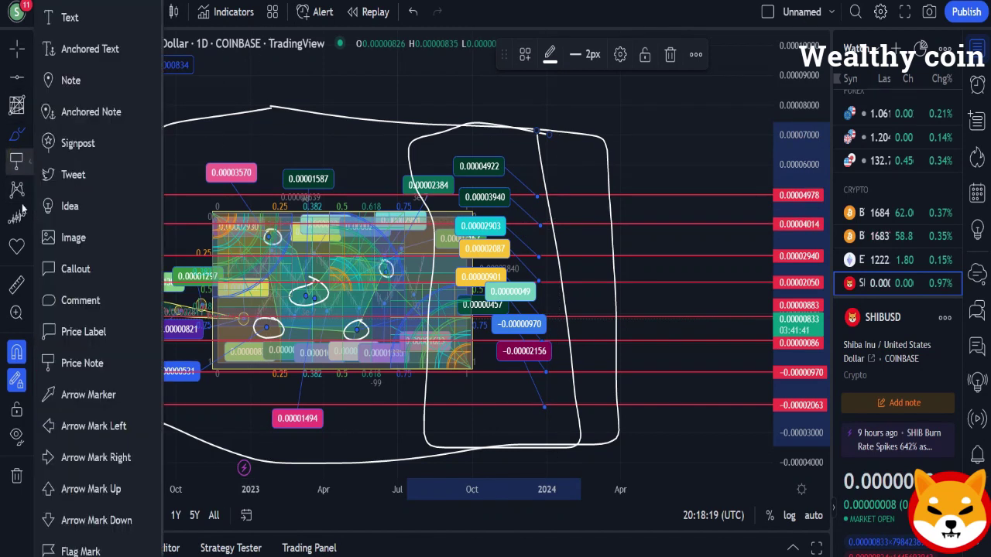
left_click(65, 345)
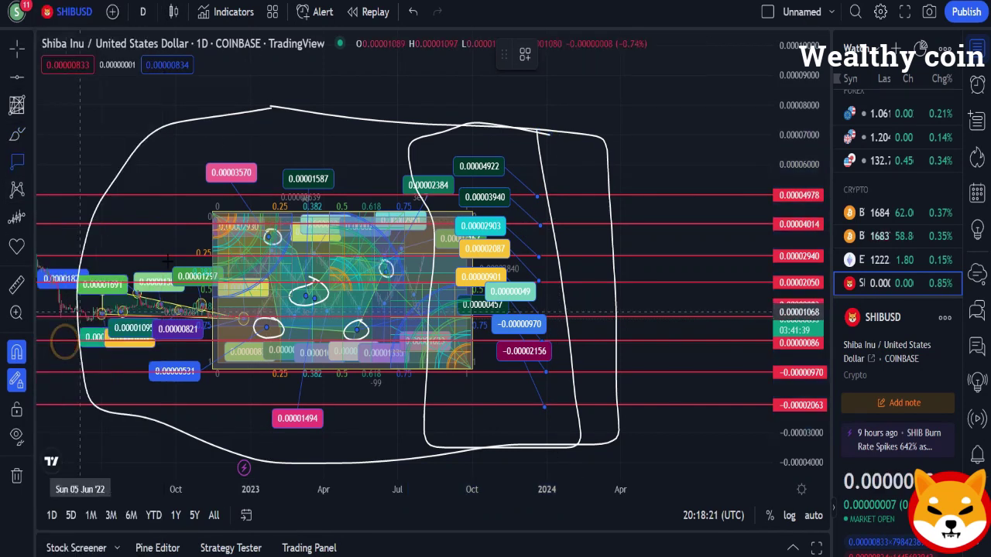
left_click(570, 189)
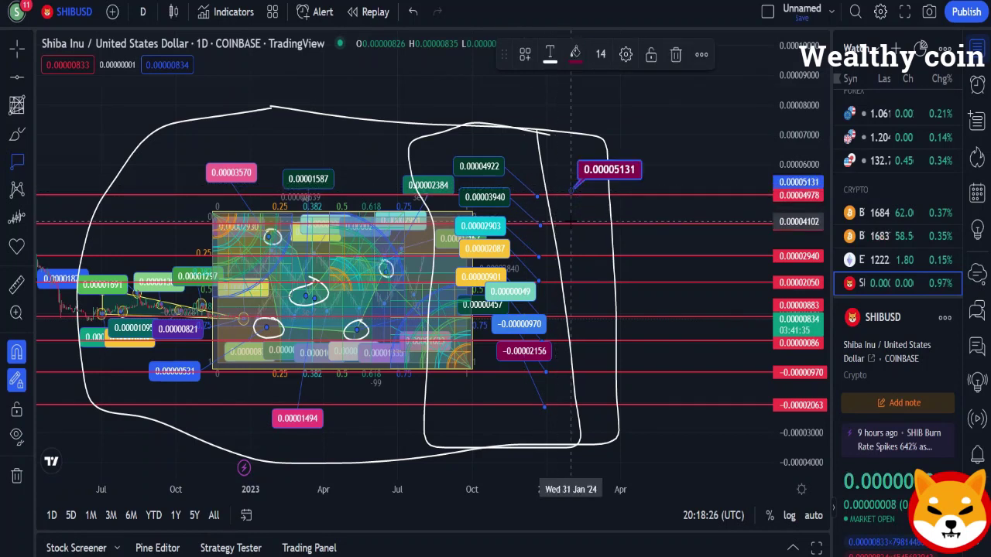
left_click(571, 221)
left_click(570, 257)
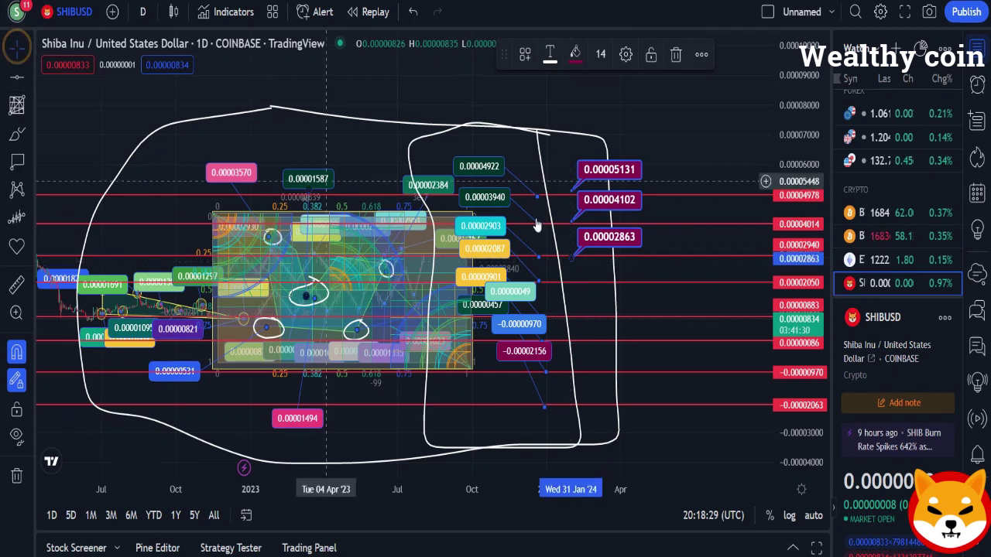
Set the second price label's background to dark blue and the third price label's background to dark teal.
left_click(602, 199)
left_click(575, 54)
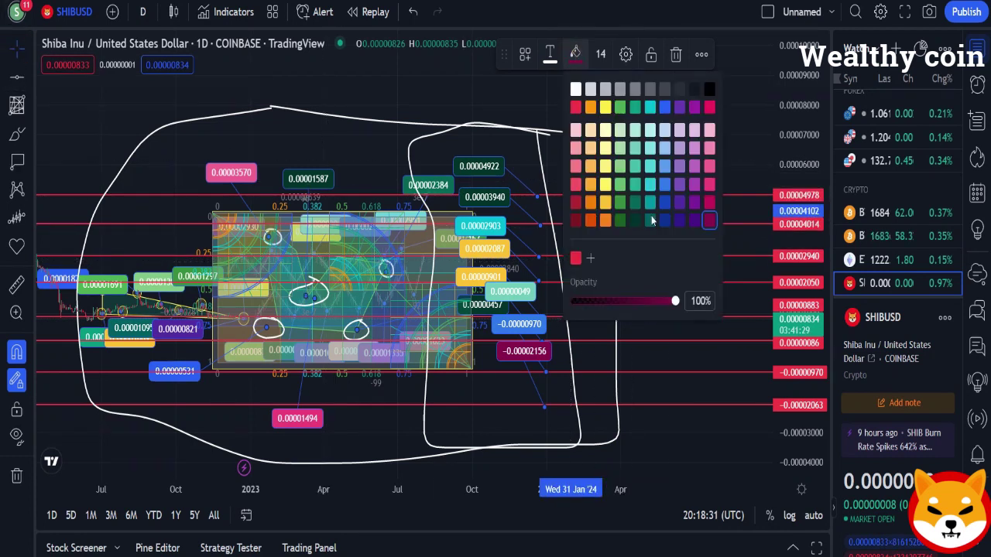
left_click(663, 221)
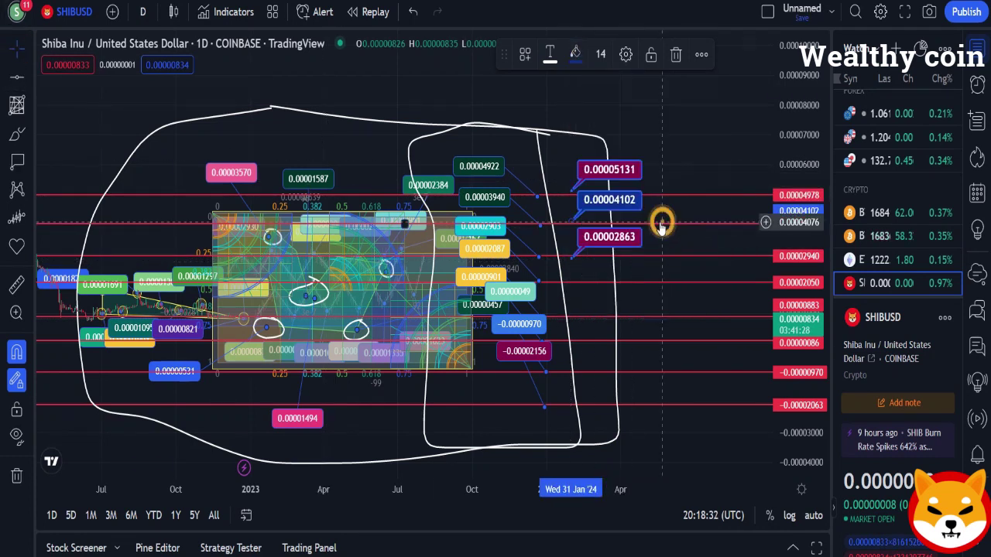
left_click(626, 240)
left_click(575, 53)
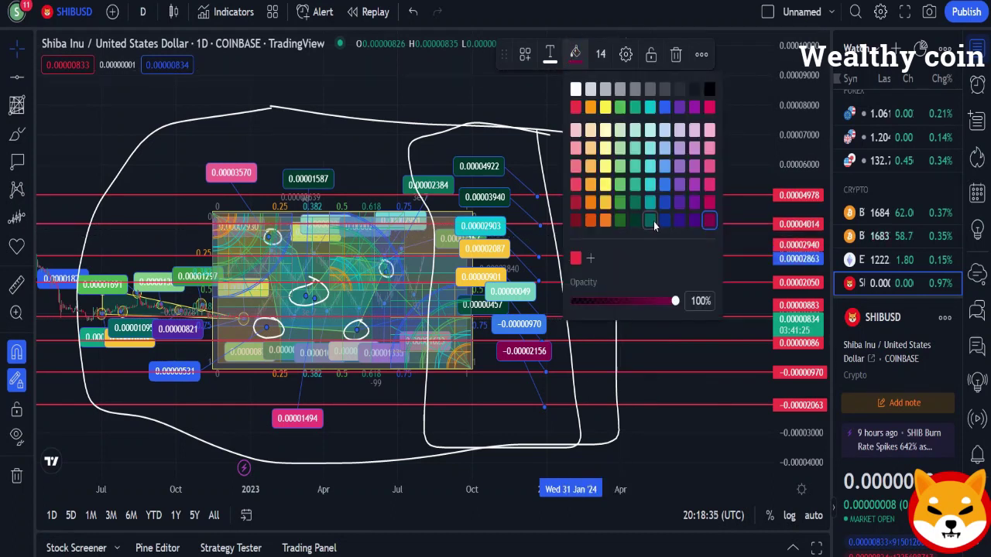
left_click(653, 222)
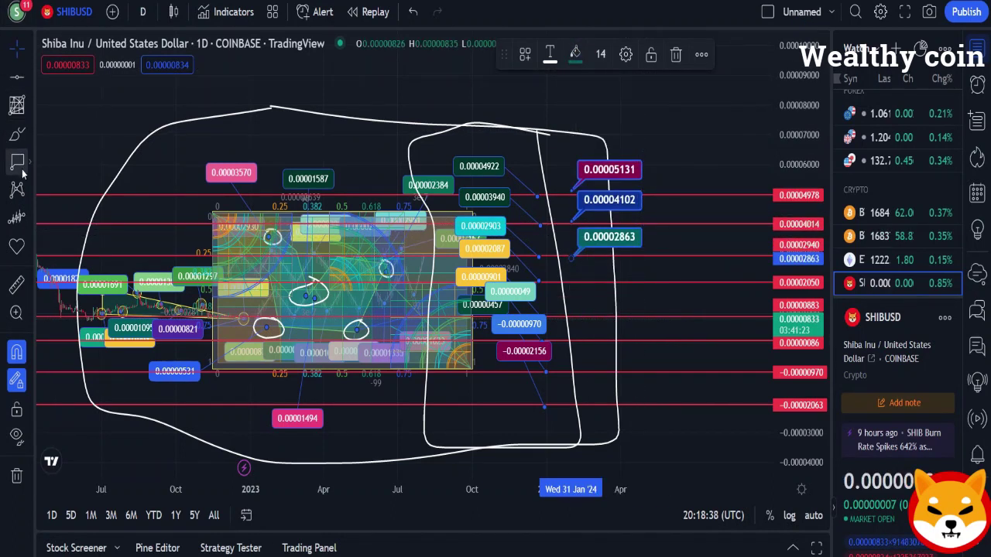
Add price labels for the fourth line at about 0.00002019 in dark green and the fifth line at about 0.00000964 in deep violet.
left_click(570, 285)
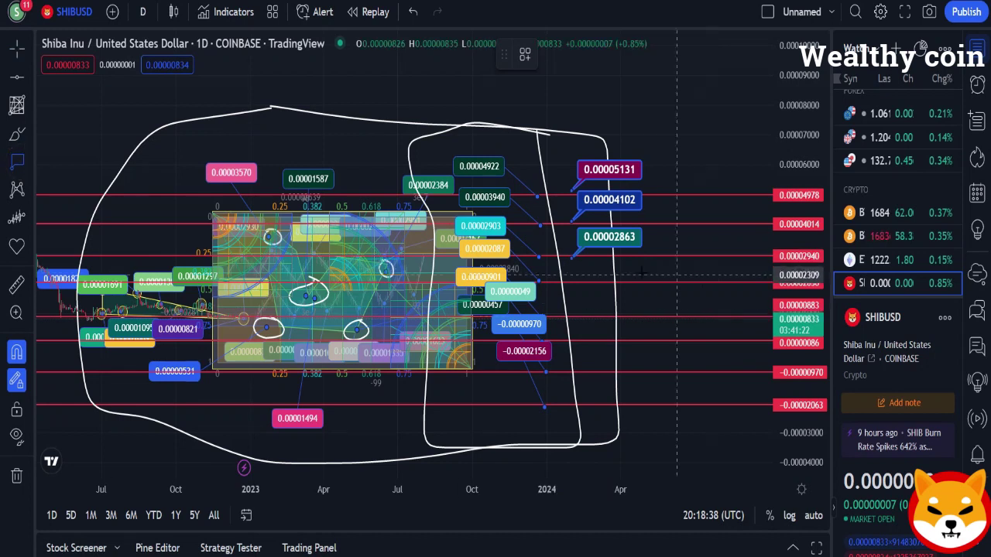
left_click(576, 282)
left_click(579, 54)
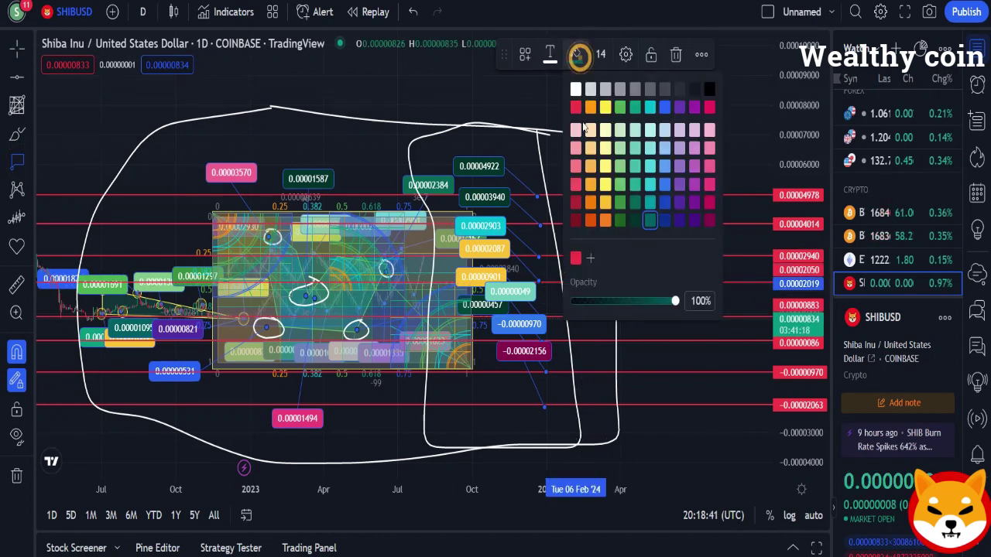
left_click(620, 224)
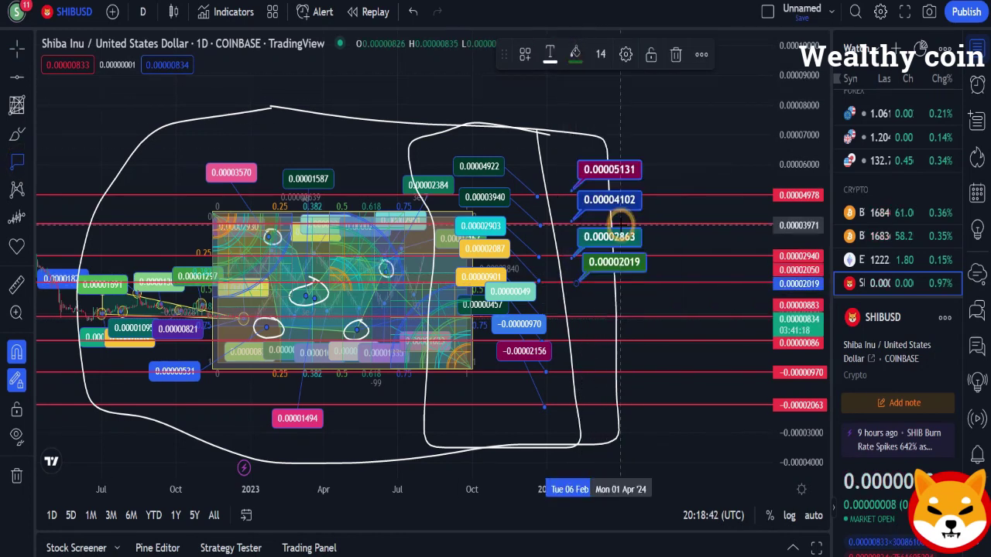
left_click(575, 314)
left_click(573, 52)
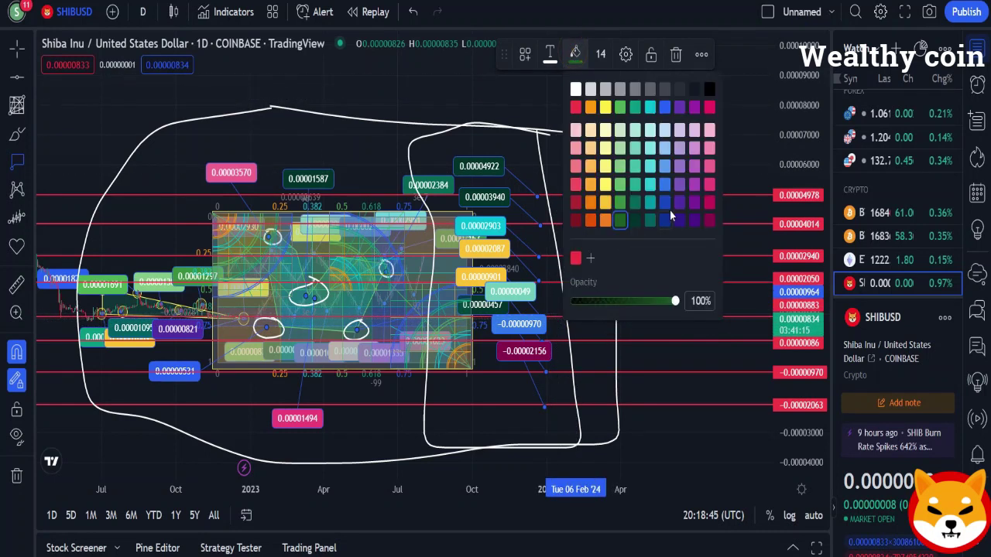
left_click(681, 202)
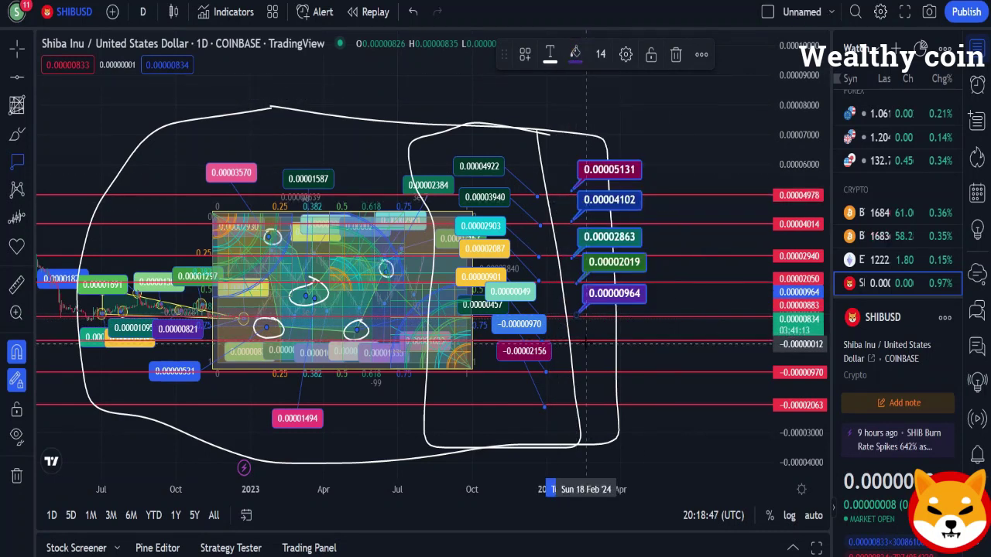
Add price labels for the sixth line at about −0.00000012 in light purple and the seventh line at about −0.00000962 in vivid purple.
left_click(586, 343)
left_click(575, 53)
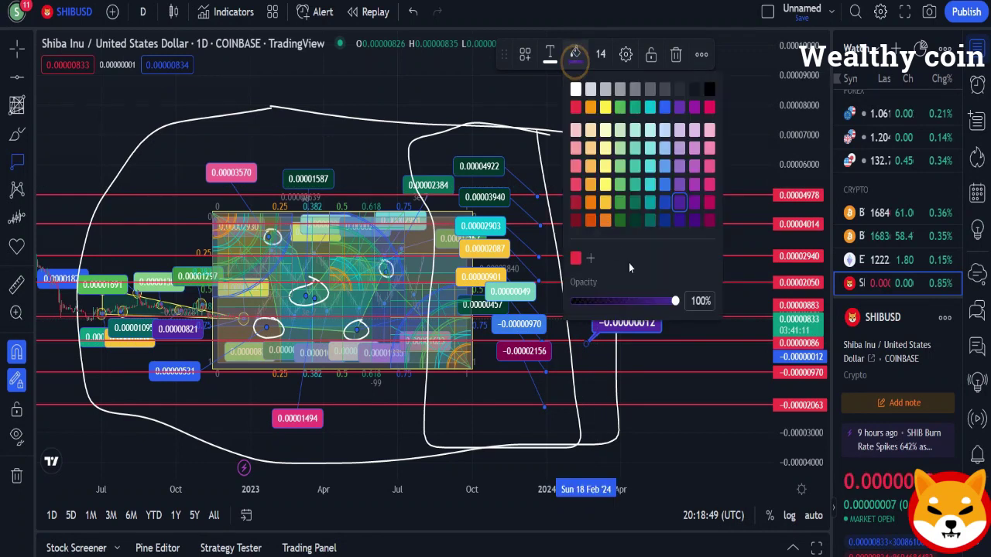
left_click(701, 165)
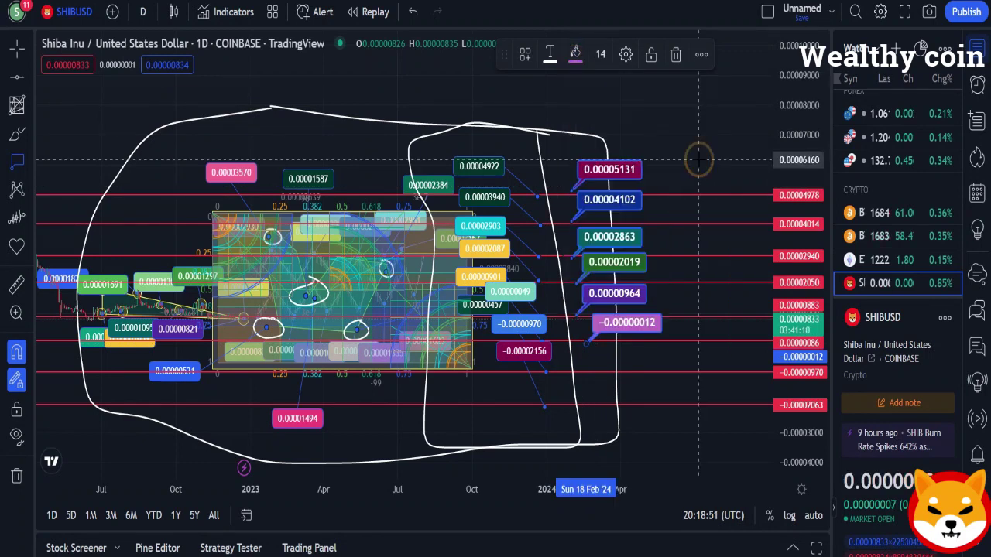
left_click(598, 371)
left_click(574, 54)
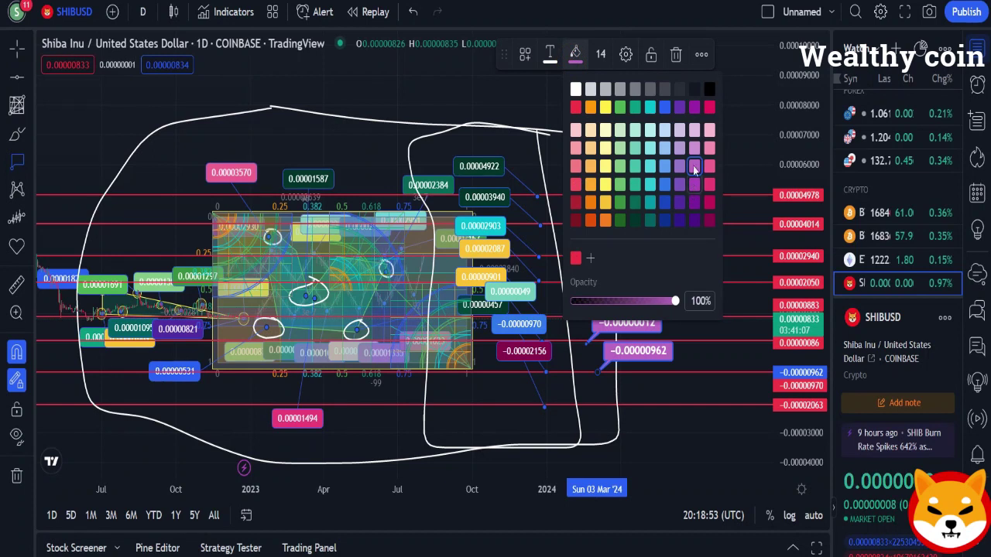
left_click(693, 108)
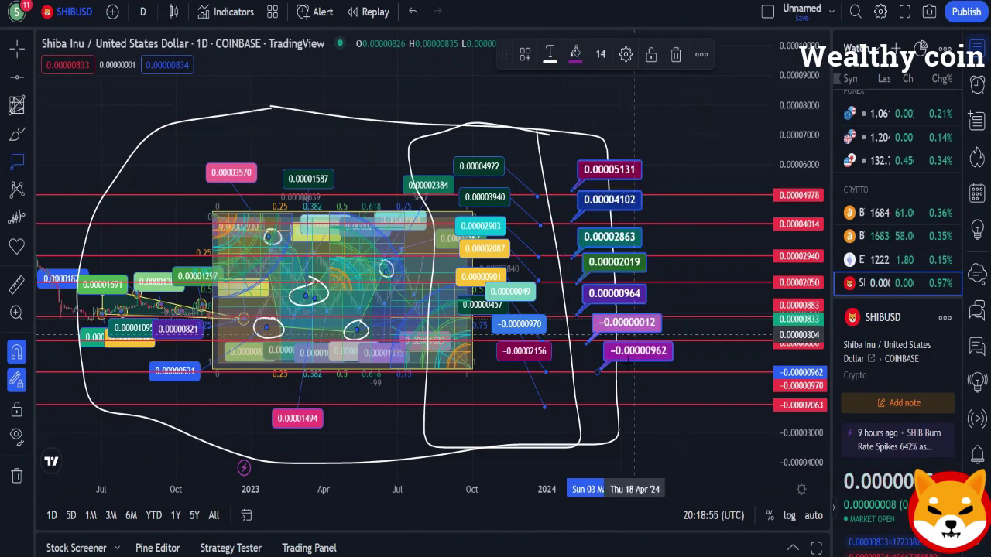
Add a price label for the lowest horizontal line at about −0.00002017 with a green background.
left_click(599, 404)
left_click(579, 52)
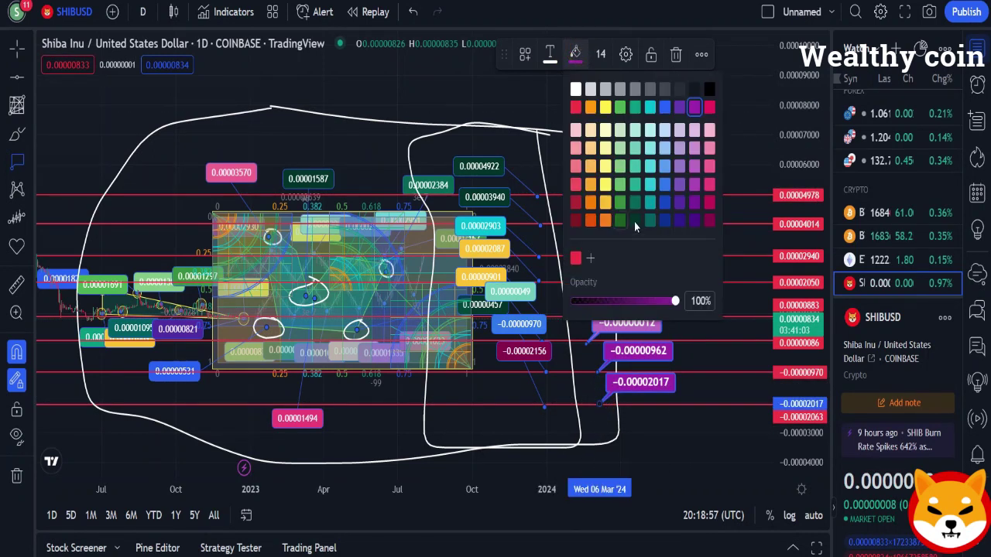
left_click(633, 109)
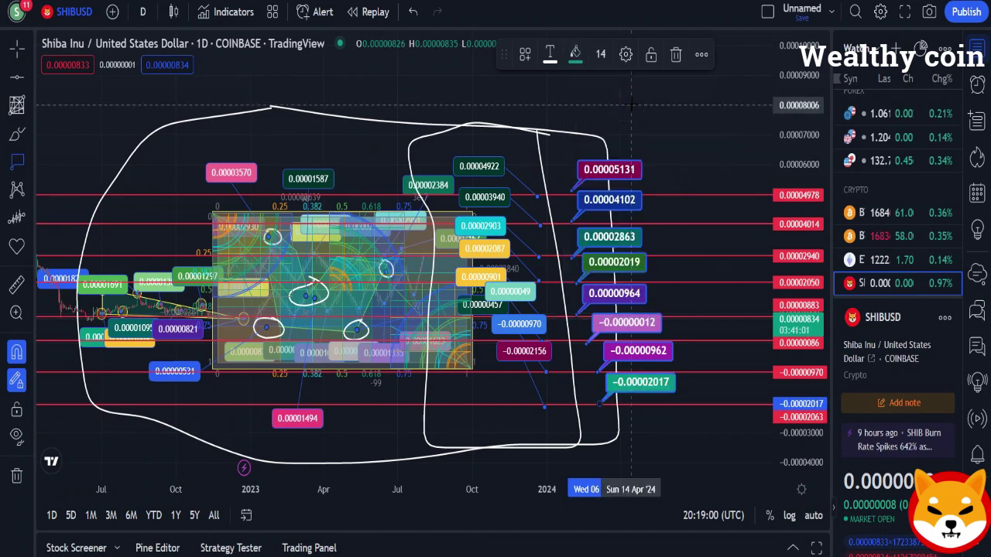
Draw a short freehand Brush dash beside each of the eight price labels.
left_click(16, 133)
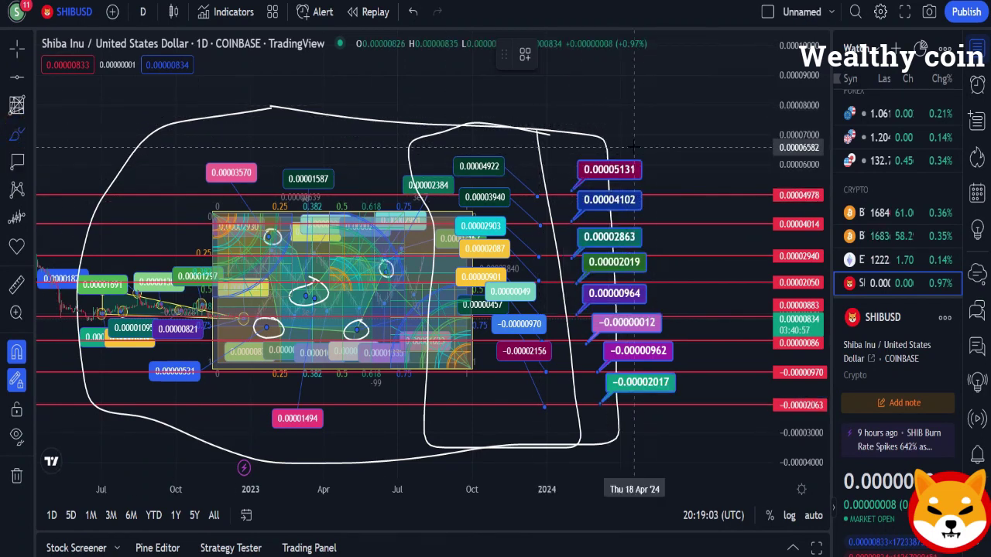
left_click_drag(658, 169, 678, 164)
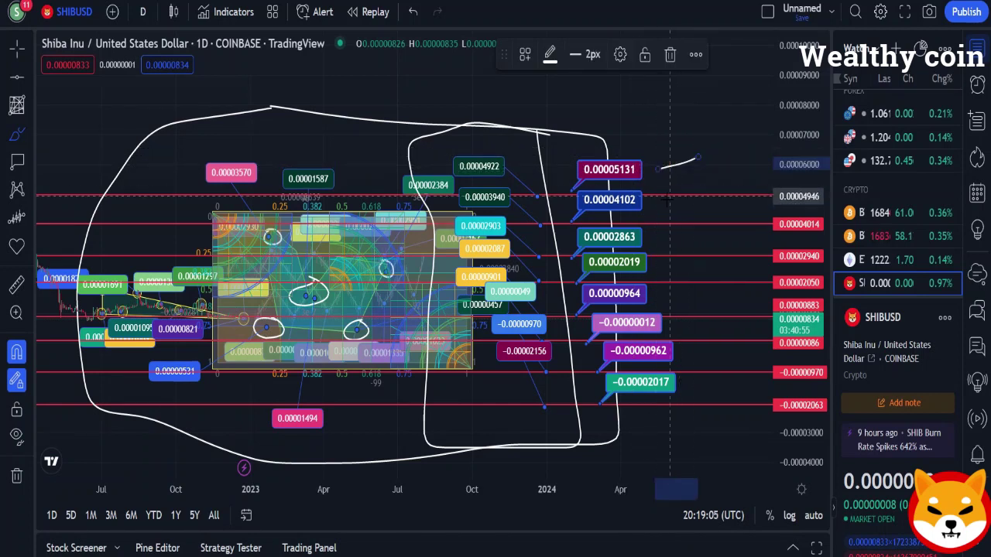
left_click_drag(653, 204, 687, 190)
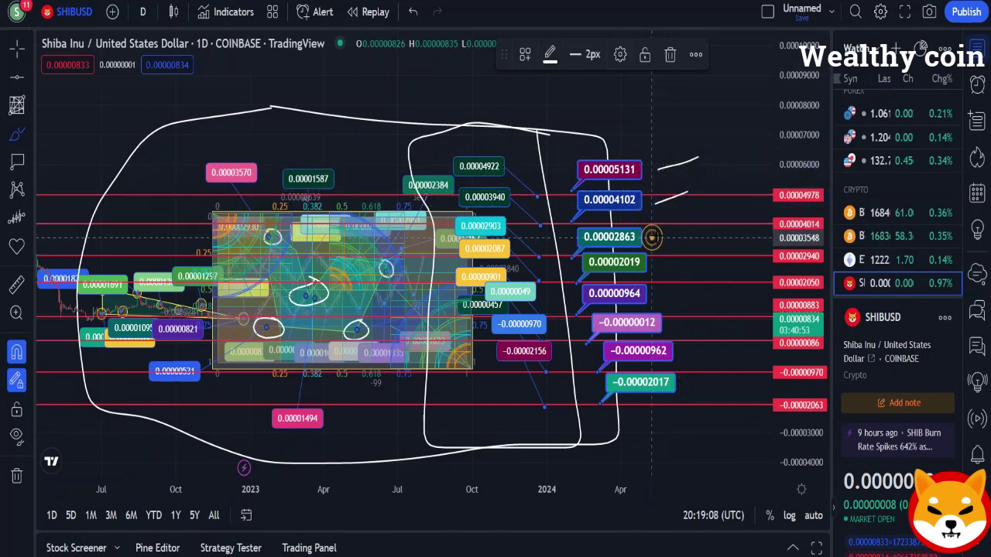
left_click_drag(652, 238, 684, 226)
left_click_drag(664, 270, 689, 262)
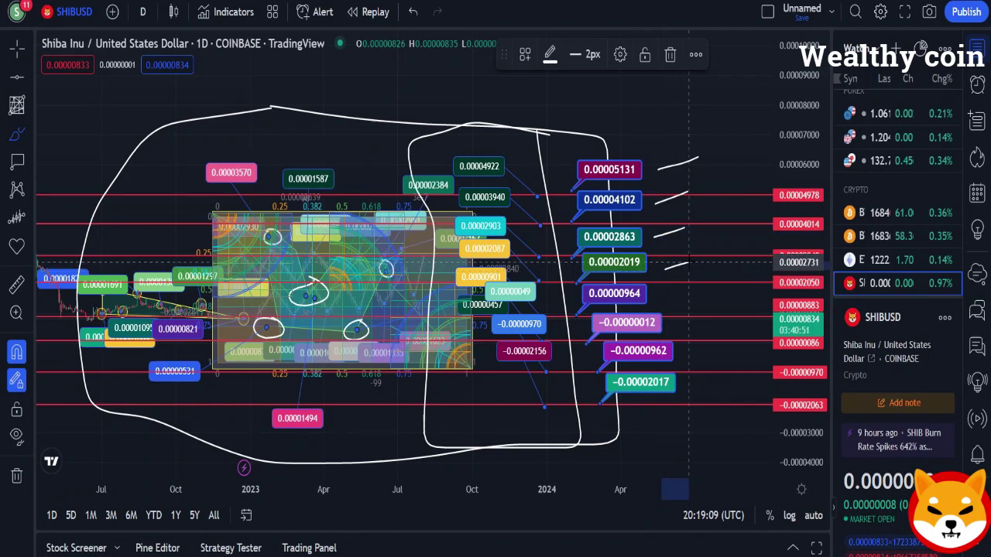
left_click_drag(661, 292, 699, 283)
left_click_drag(668, 324, 707, 317)
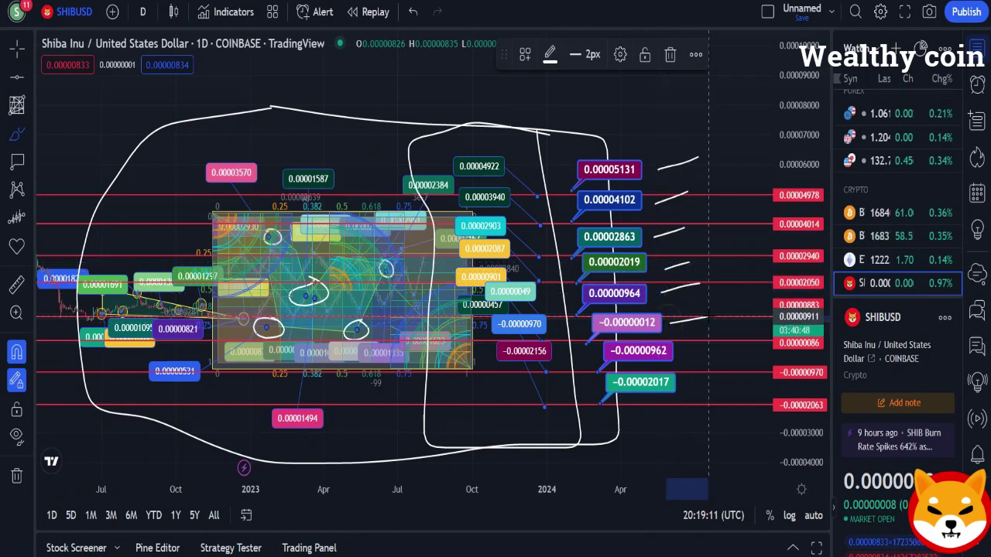
left_click_drag(688, 355, 722, 346)
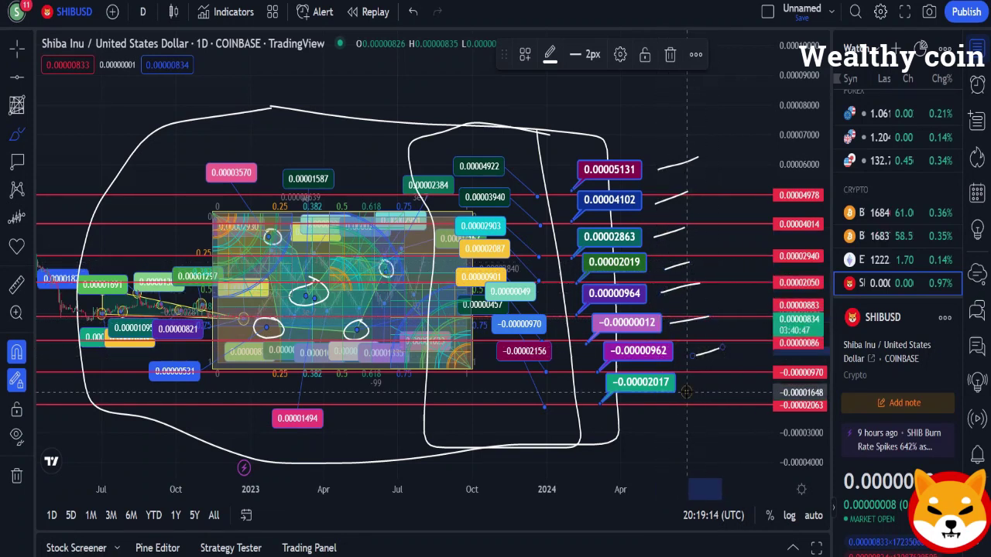
left_click_drag(720, 392, 721, 392)
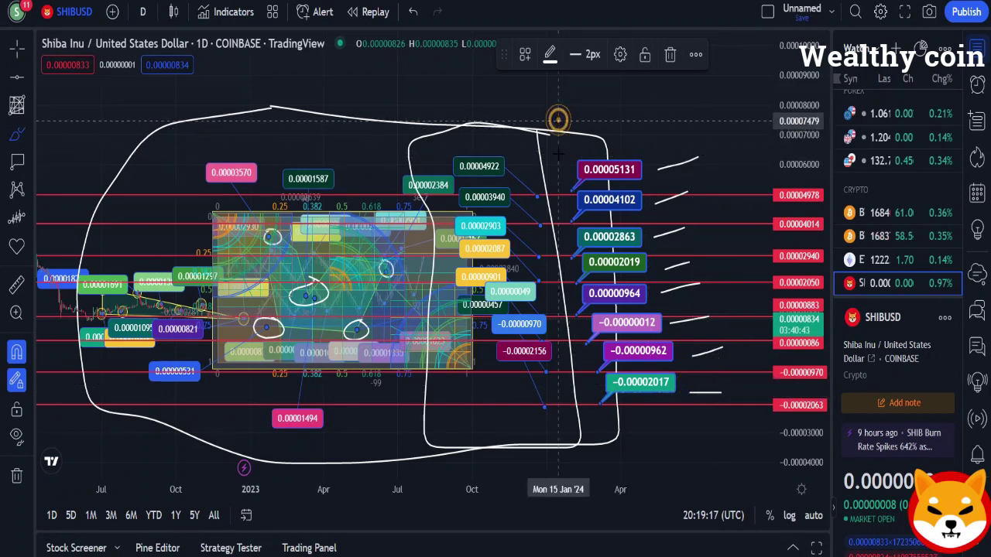
Outline the 2024 column of price labels and their dashes with a freehand Brush loop.
mouse_move(557, 120)
left_mouse_down()
mouse_move(565, 402)
mouse_move(588, 441)
mouse_move(728, 441)
mouse_move(732, 409)
left_mouse_up()
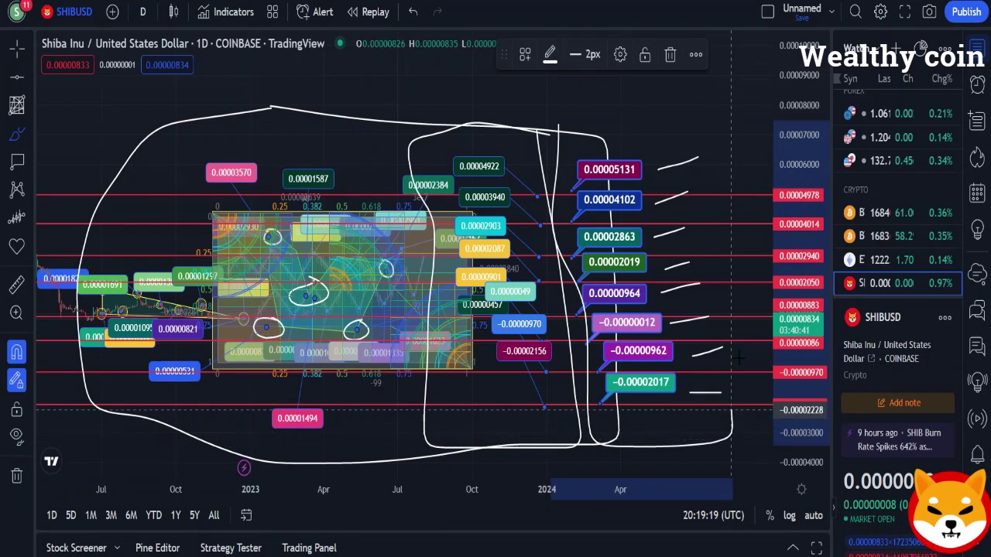
mouse_move(738, 358)
left_mouse_down()
mouse_move(733, 134)
mouse_move(568, 125)
left_mouse_up()
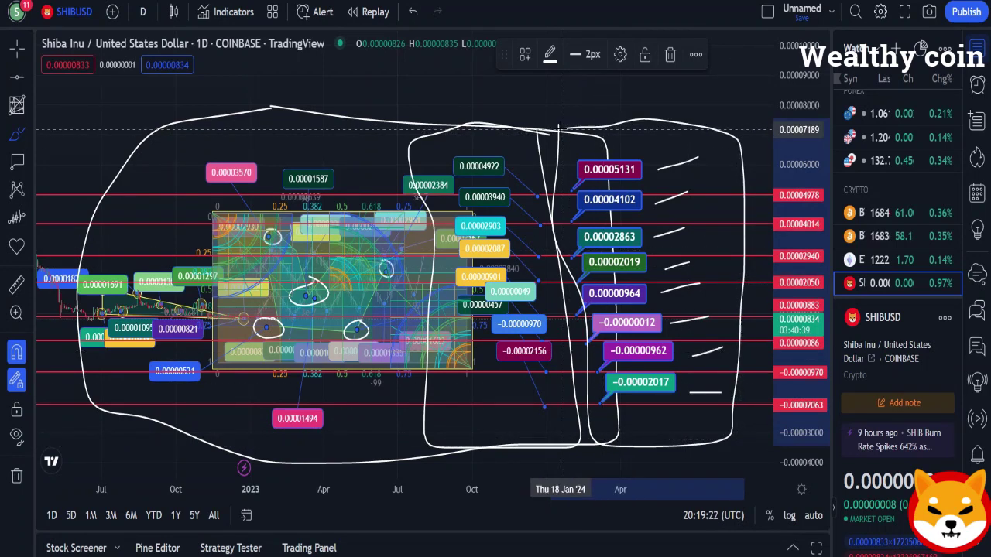
scroll(418, 236, "down", 1)
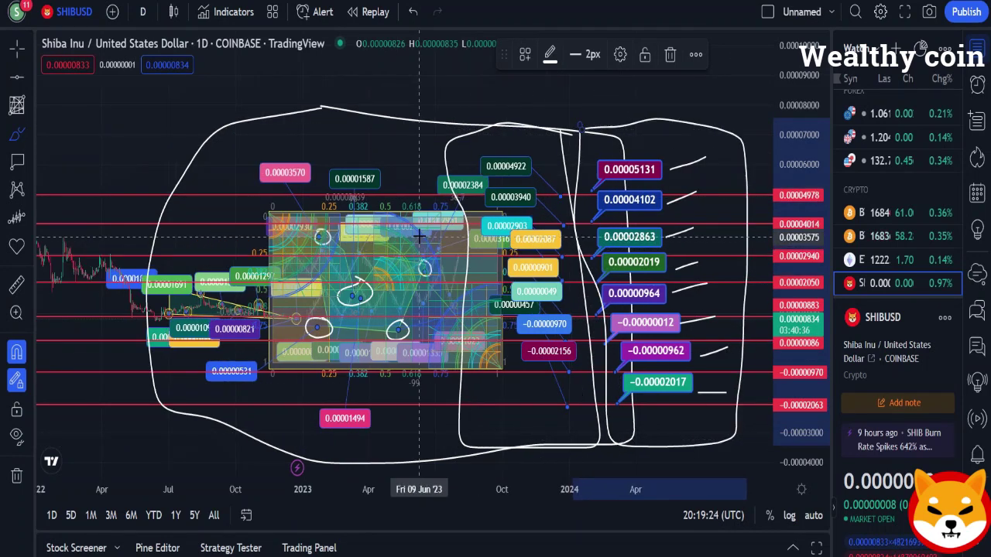
scroll(418, 236, "down", 1)
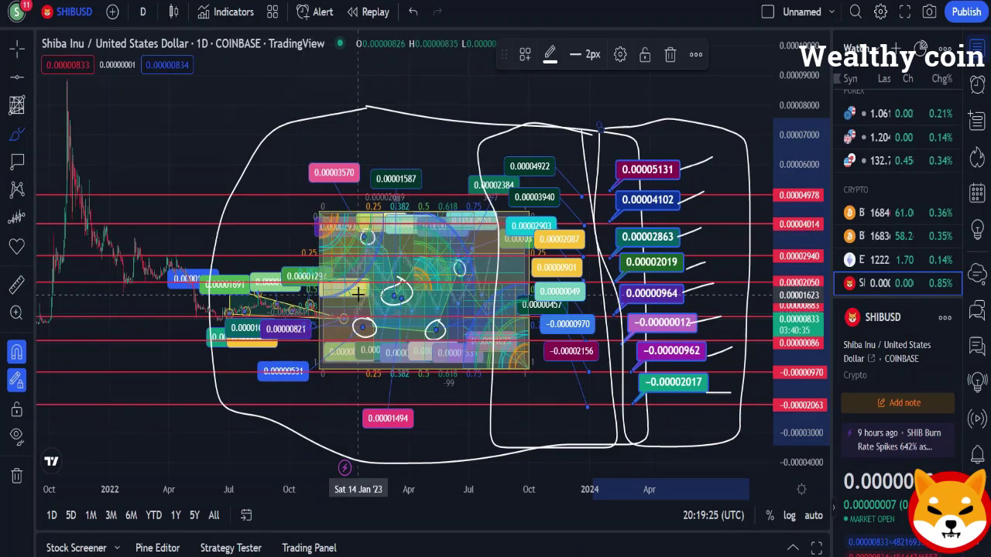
Draw an arrow from the 25 Oct 2021 price peak at about 0.00008903 down to about −0.00000645, beyond the 2024 price labels.
scroll(309, 274, "down", 1)
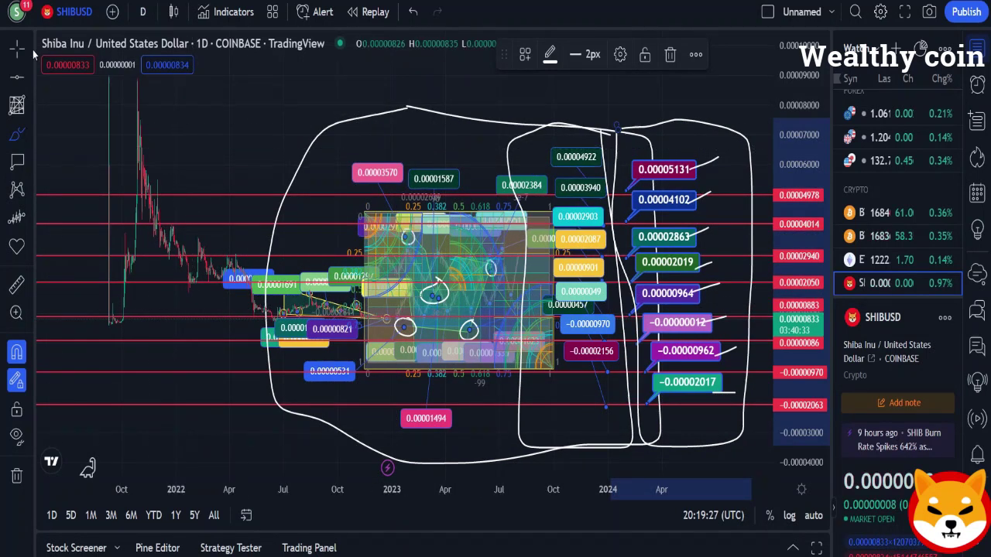
left_click_drag(162, 138, 130, 245)
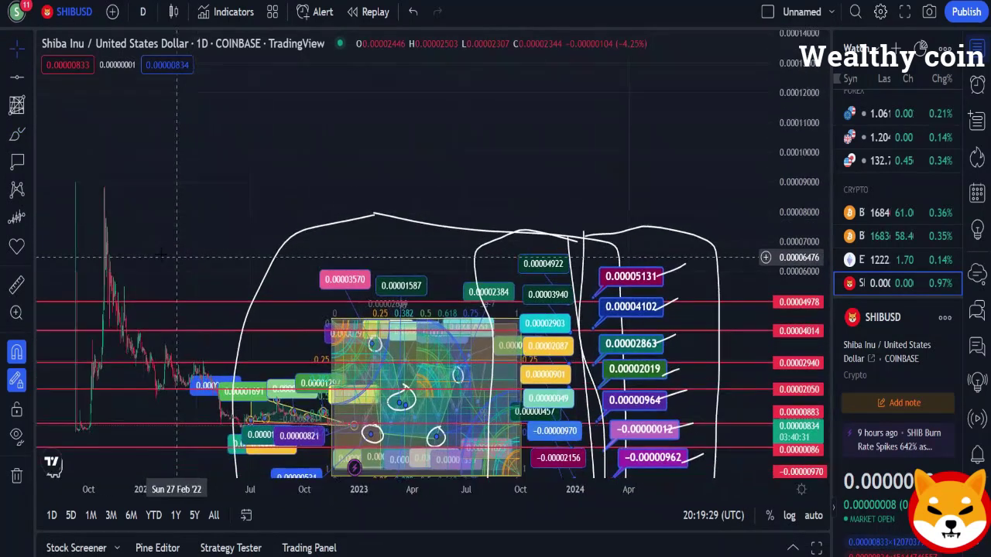
left_click(14, 80)
left_click(67, 110)
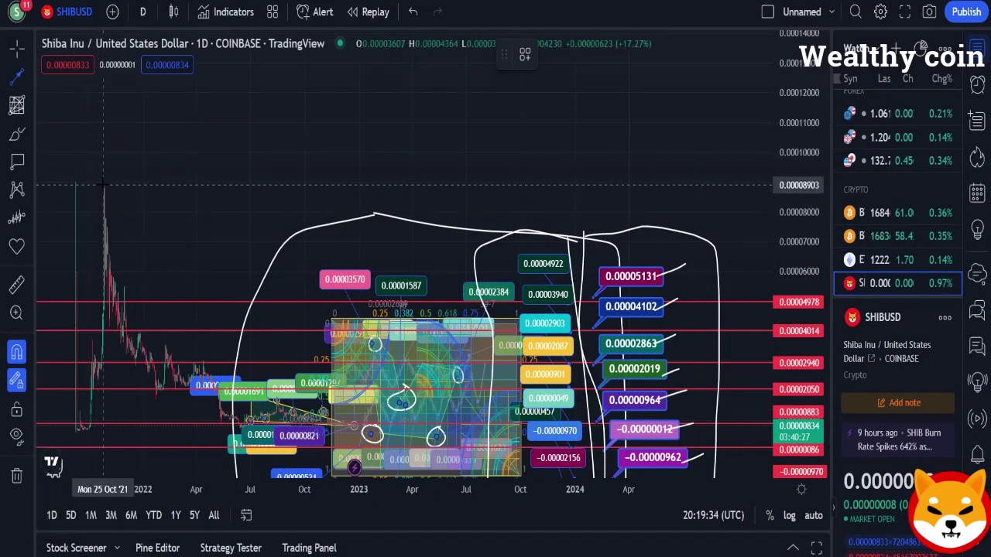
left_click(103, 185)
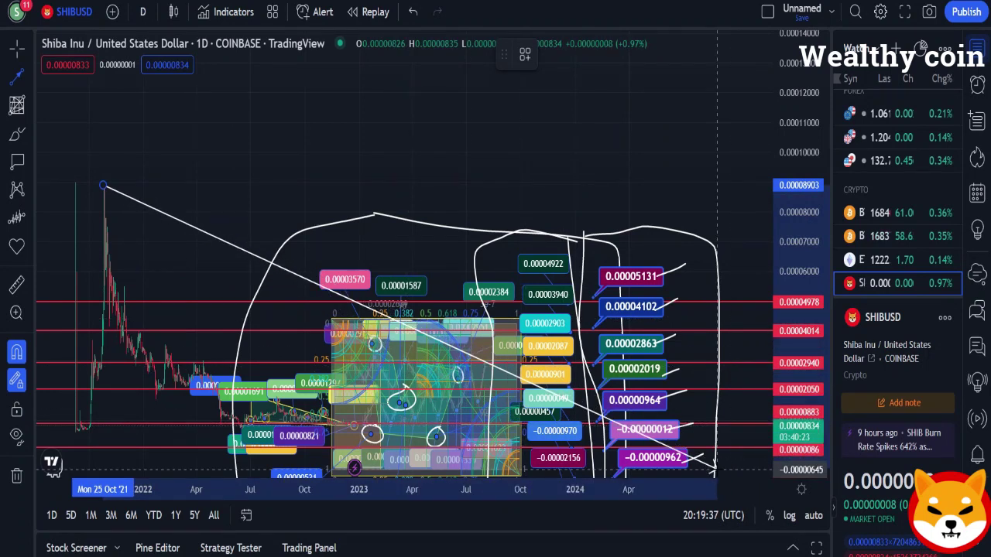
left_click(715, 469)
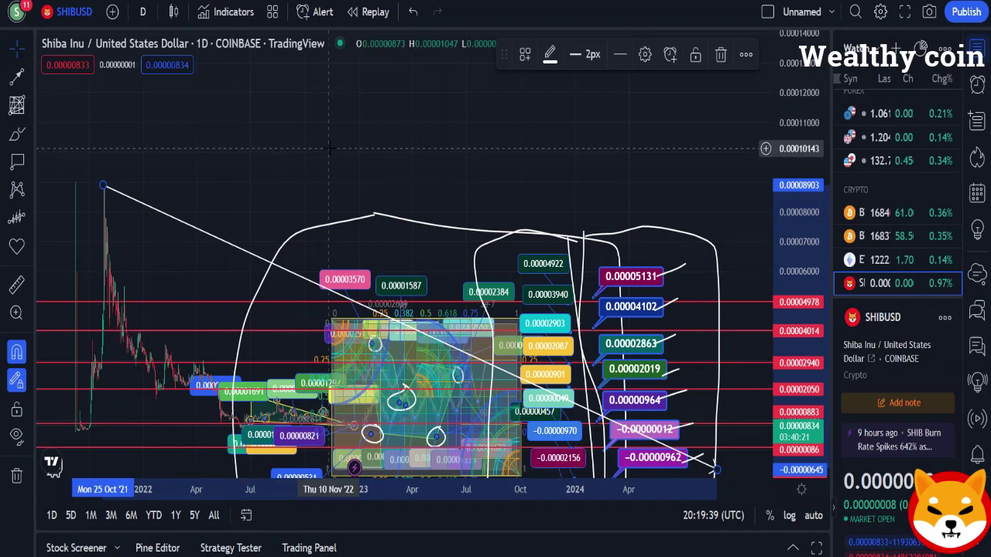
Handwrite SHIBA in large Brush letters in the empty chart area beyond the 2024 label outline.
left_click_drag(328, 149, 126, 61)
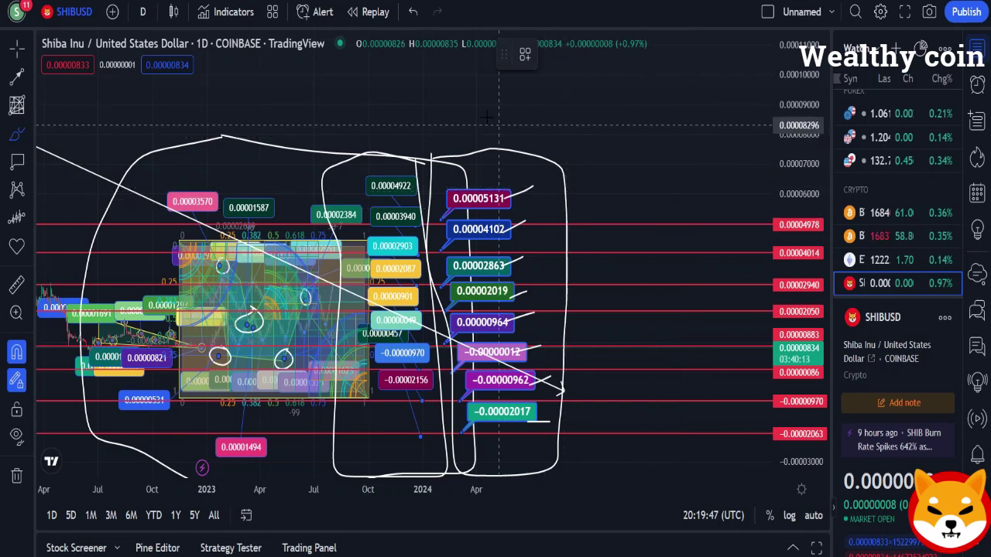
mouse_move(587, 152)
left_mouse_down()
mouse_move(574, 164)
mouse_move(610, 186)
mouse_move(582, 204)
left_mouse_up()
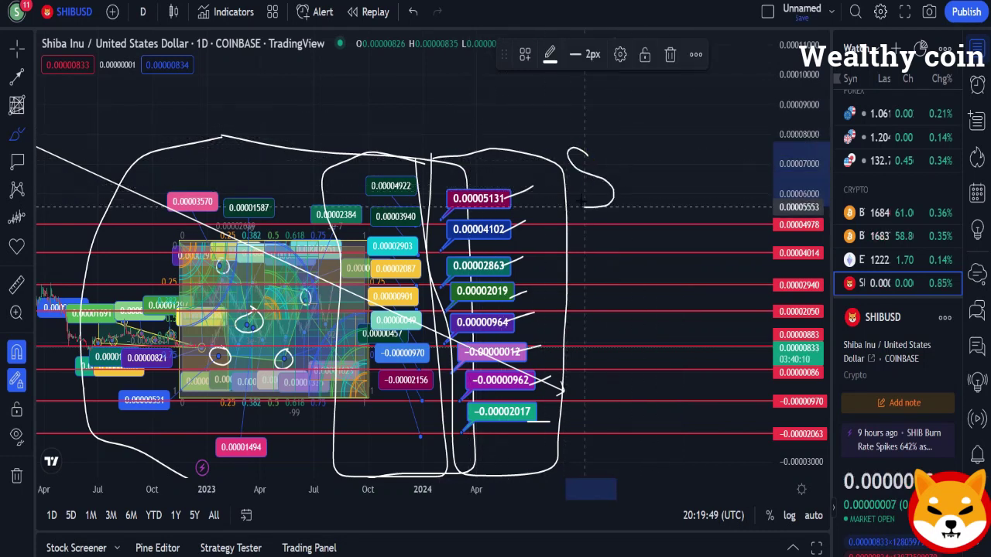
mouse_move(611, 153)
left_mouse_down()
mouse_move(616, 205)
mouse_move(642, 175)
left_mouse_up()
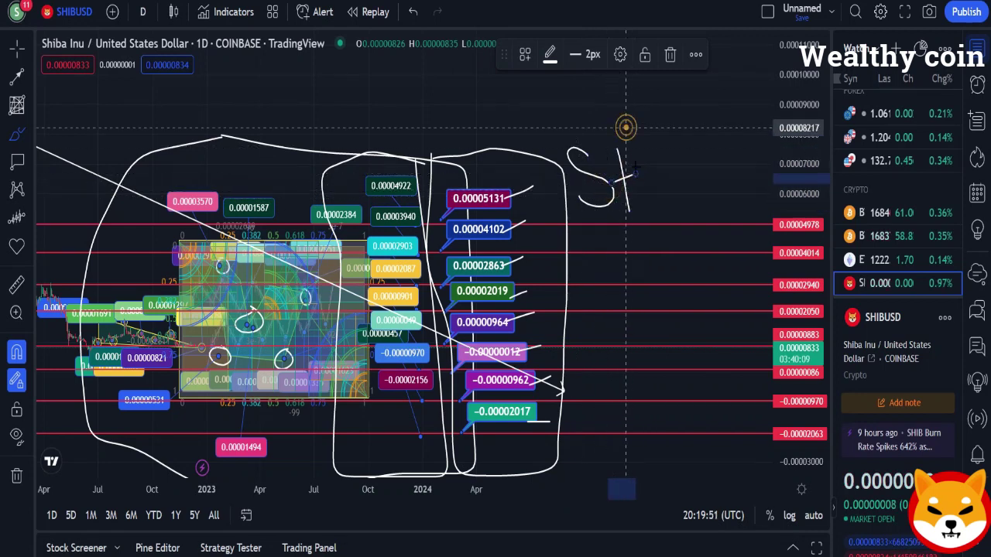
left_click_drag(627, 133, 649, 207)
mouse_move(662, 133)
left_mouse_down()
mouse_move(679, 221)
mouse_move(706, 210)
left_mouse_up()
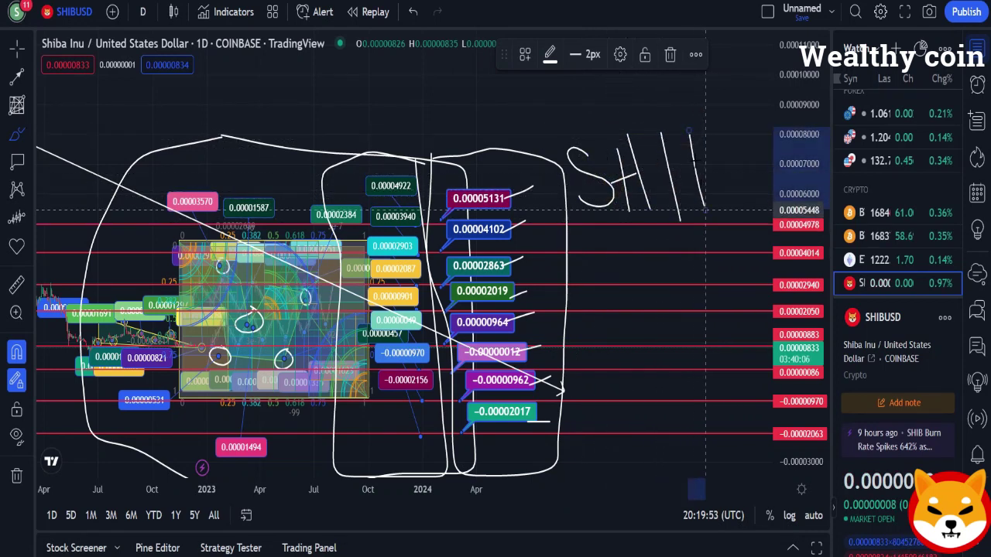
left_click_drag(684, 135, 705, 211)
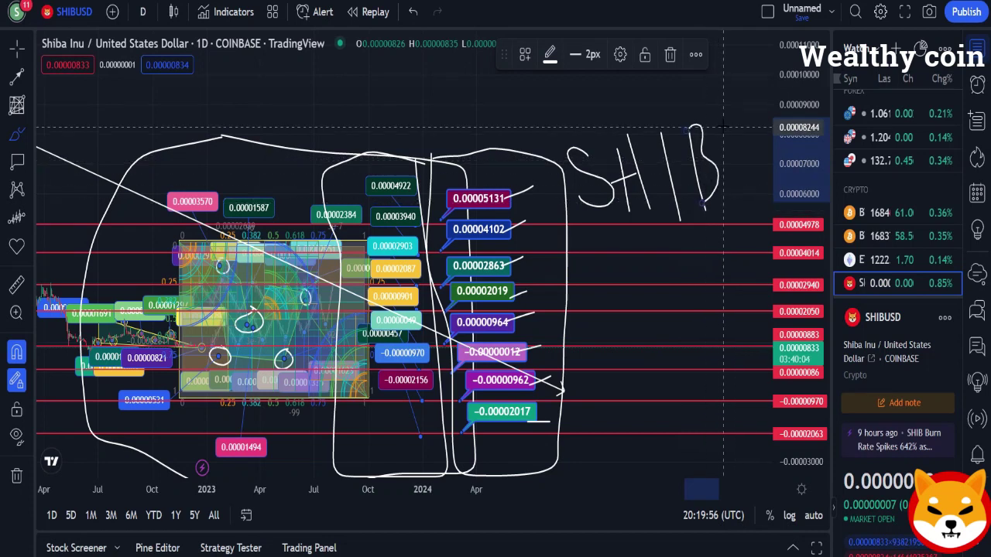
left_click_drag(728, 116, 734, 216)
mouse_move(726, 147)
left_mouse_down()
mouse_move(735, 116)
mouse_move(751, 211)
left_mouse_up()
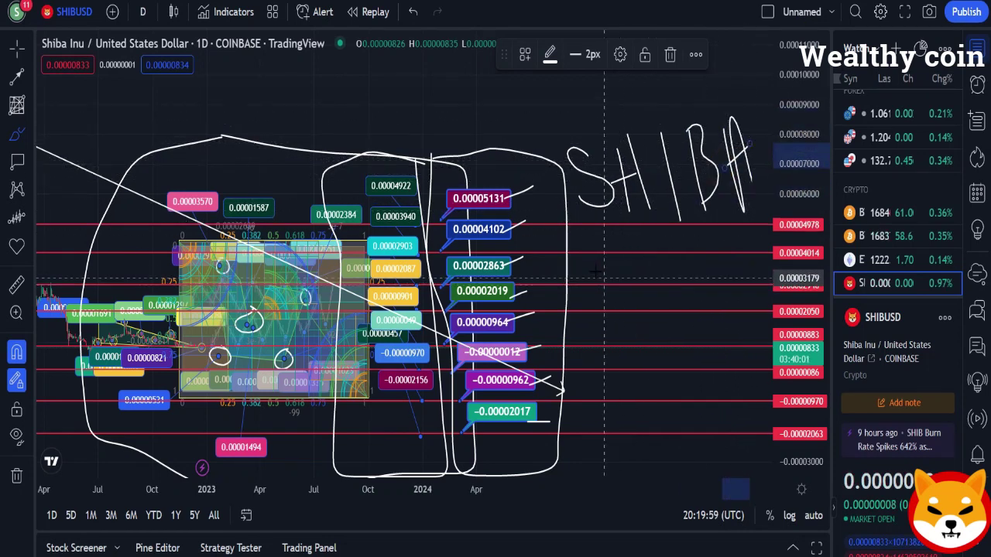
Handwrite INU and COIN with the Brush on two lines below SHIBA, adding a small dot above the I of COIN.
mouse_move(592, 271)
left_mouse_down()
mouse_move(601, 357)
mouse_move(619, 365)
mouse_move(624, 300)
mouse_move(641, 343)
mouse_move(661, 265)
mouse_move(688, 333)
mouse_move(712, 254)
left_mouse_up()
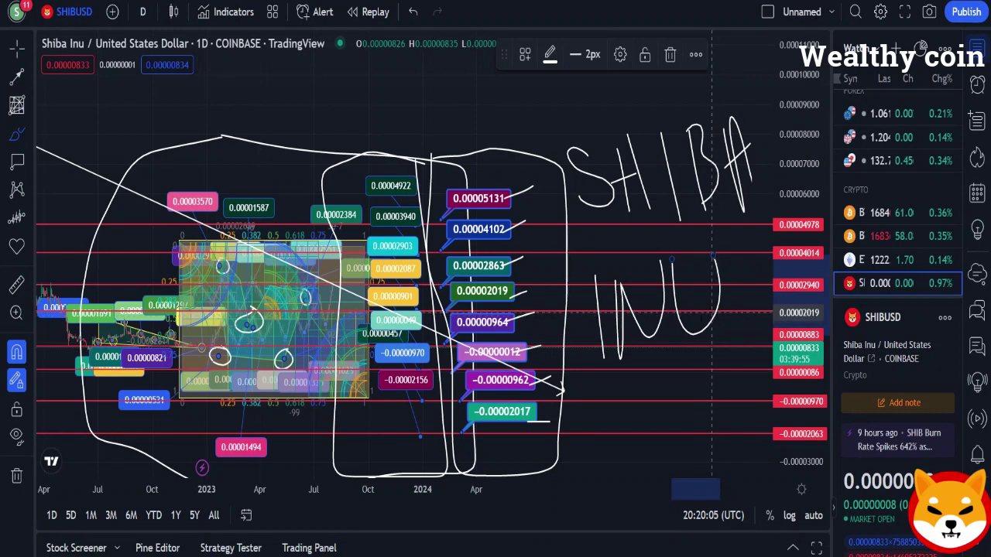
mouse_move(624, 378)
left_mouse_down()
mouse_move(596, 430)
mouse_move(623, 457)
left_mouse_up()
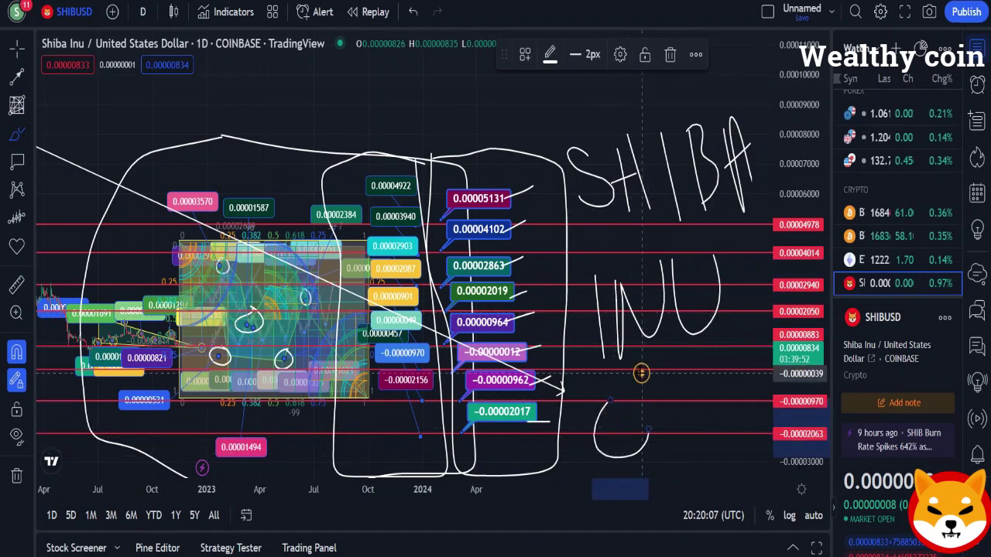
left_click_drag(641, 373, 657, 448)
mouse_move(667, 377)
left_mouse_down()
mouse_move(671, 448)
mouse_move(687, 445)
mouse_move(692, 393)
mouse_move(704, 452)
mouse_move(728, 361)
left_mouse_up()
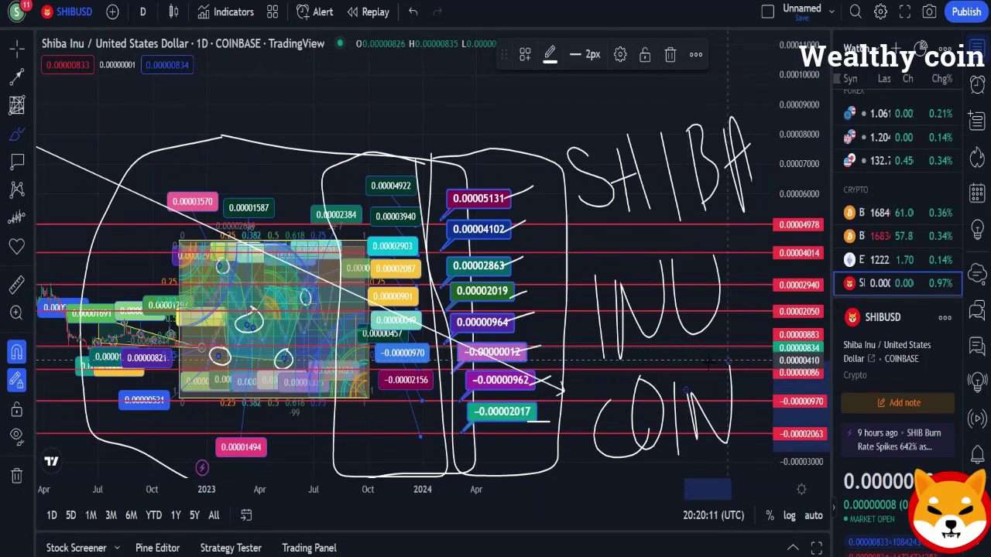
left_click(661, 353)
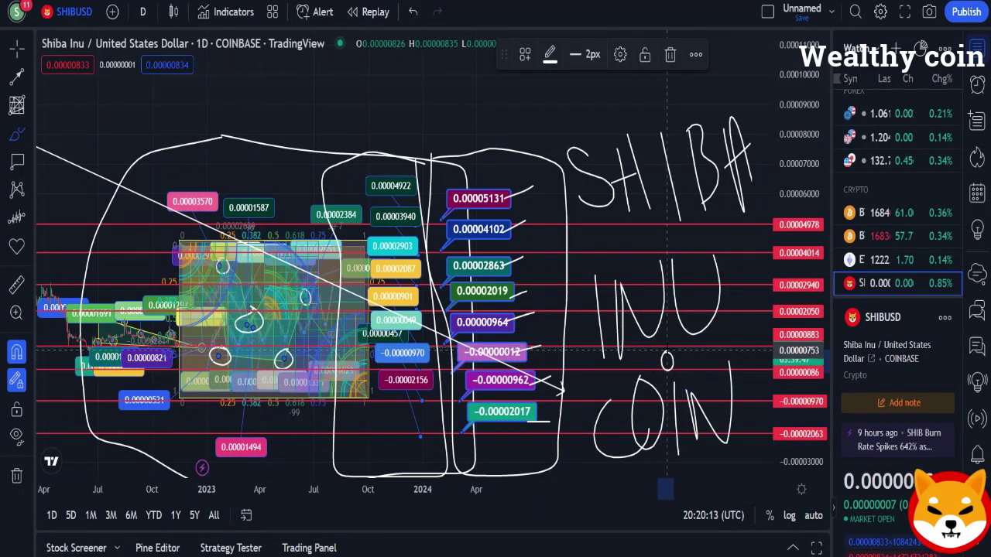